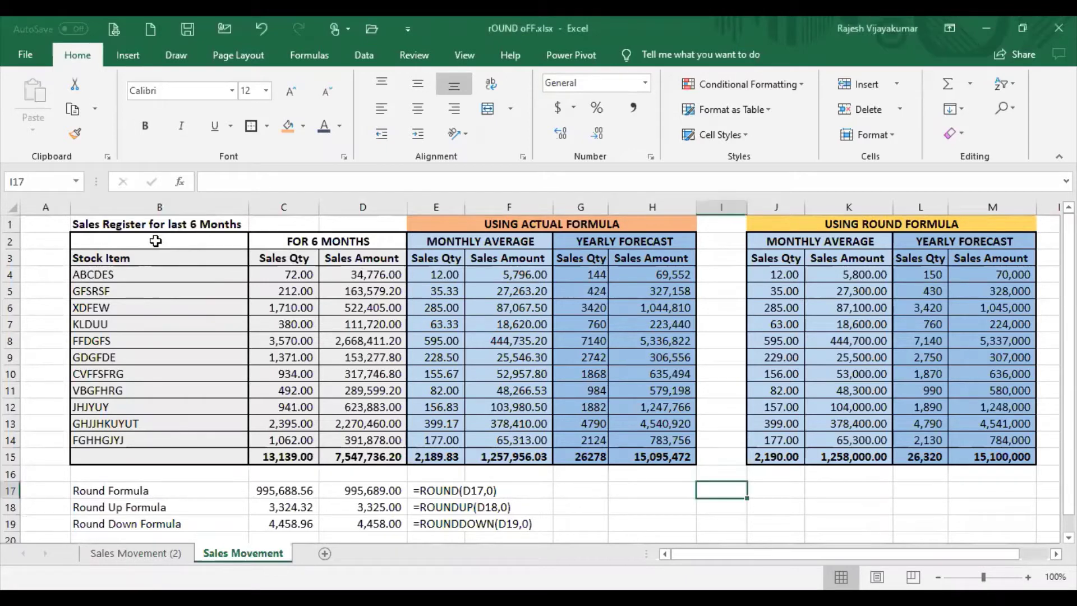
- Step through the sales table headings down to the monthly quantity formula in E5
{"action": "key", "text": "Left"}
{"action": "key", "text": "Left"}
{"action": "key", "text": "Left"}
{"action": "key", "text": "Left"}
{"action": "key", "text": "Left"}
{"action": "key", "text": "Left"}
{"action": "key", "text": "Left"}
{"action": "key", "text": "Left"}
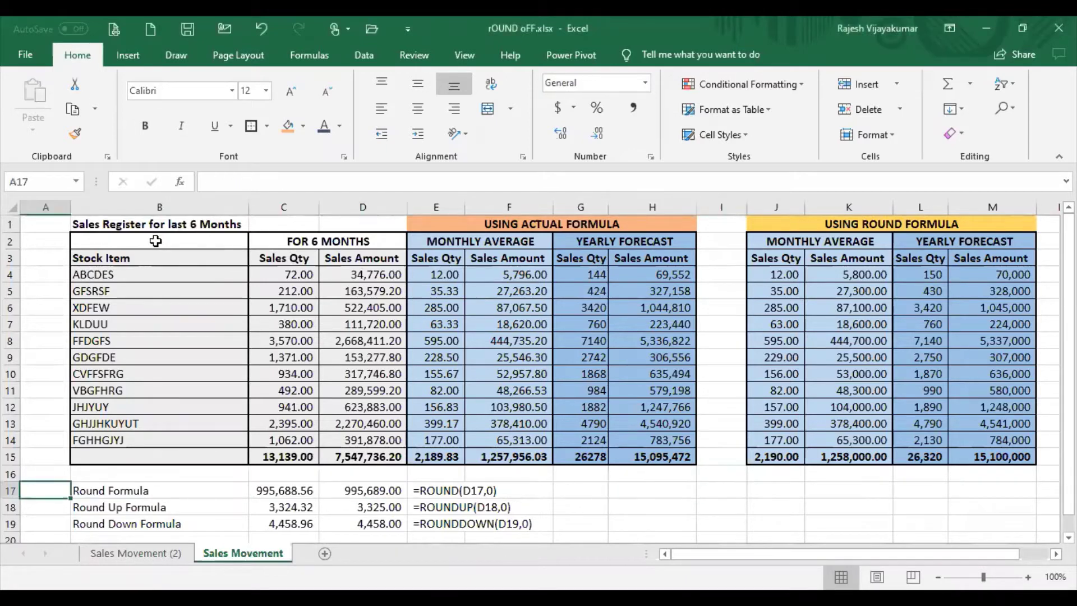
{"action": "key", "text": "Up"}
{"action": "key", "text": "Up"}
{"action": "key", "text": "Up"}
{"action": "key", "text": "Up"}
{"action": "key", "text": "Up"}
{"action": "key", "text": "Up"}
{"action": "key", "text": "Up"}
{"action": "key", "text": "Up"}
{"action": "key", "text": "Up"}
{"action": "key", "text": "Up"}
{"action": "key", "text": "Up"}
{"action": "key", "text": "Up"}
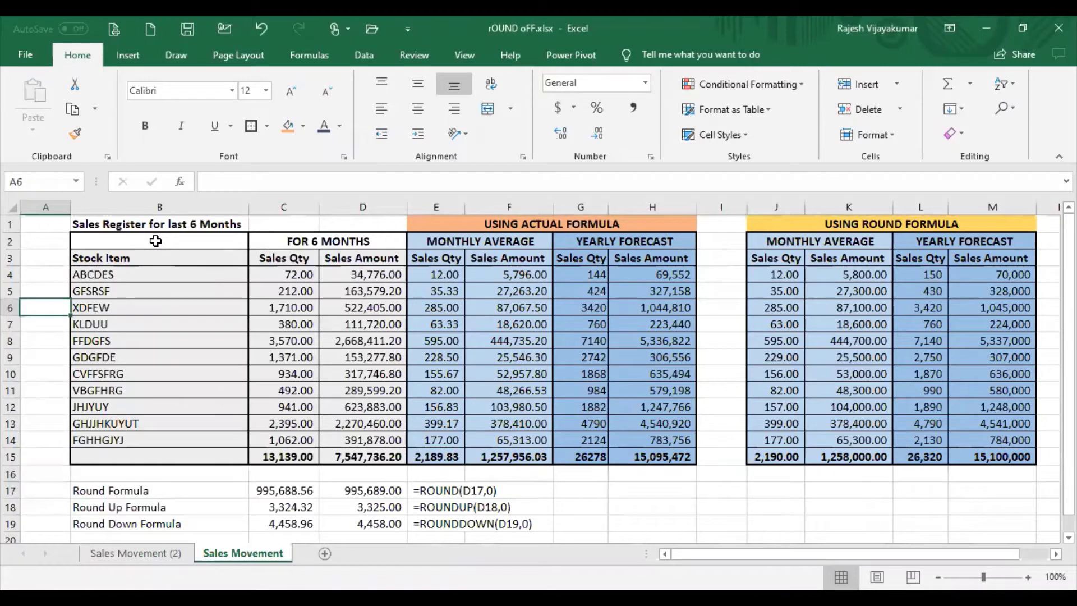
{"action": "key", "text": "Up"}
{"action": "key", "text": "Up"}
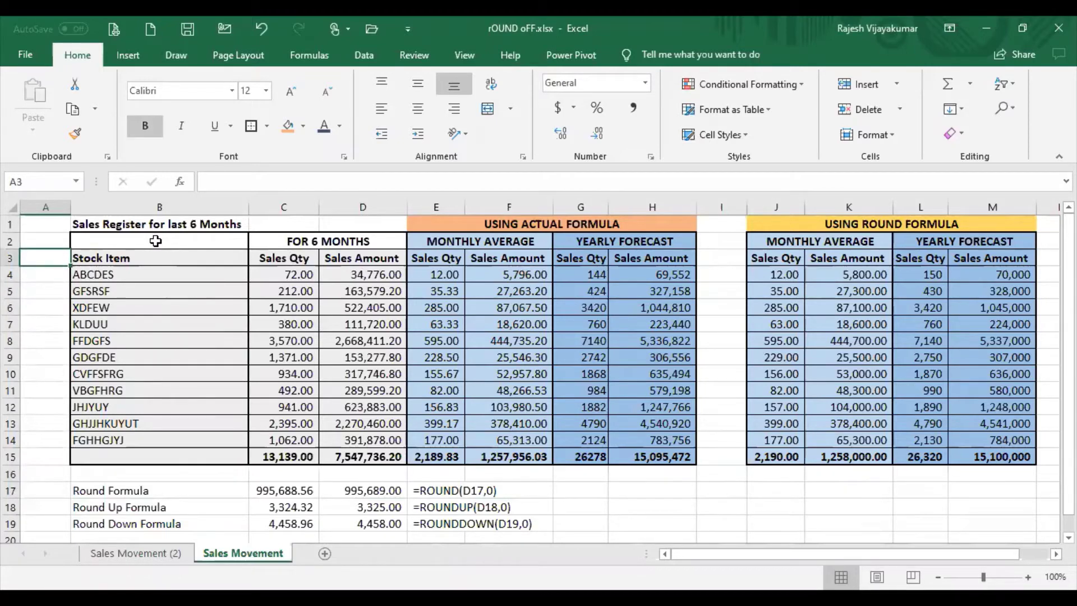
{"action": "key", "text": "Right"}
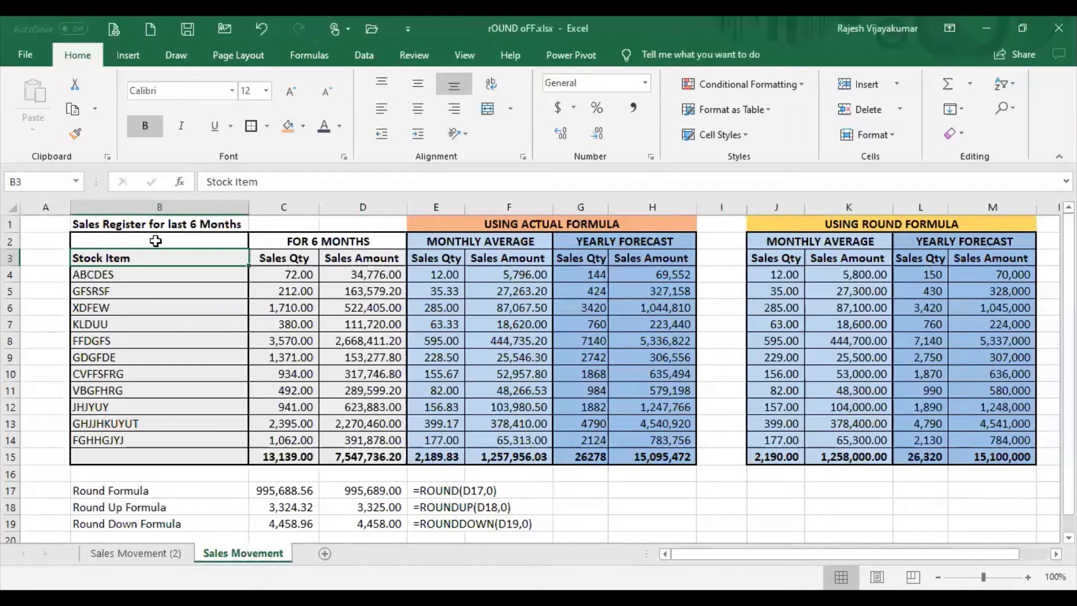
{"action": "key", "text": "Down"}
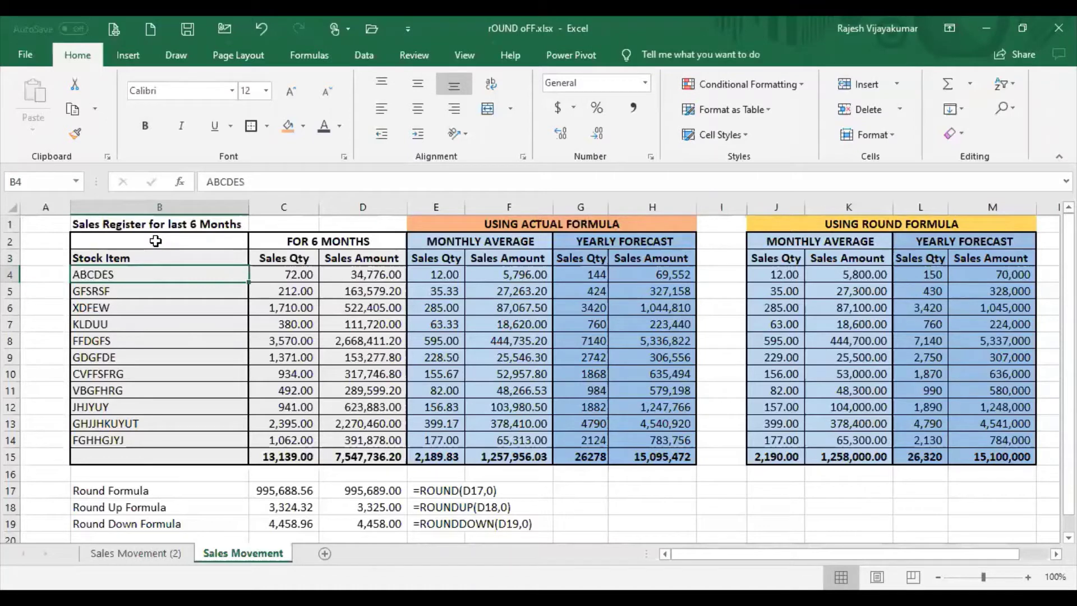
{"action": "key", "text": "Up"}
{"action": "key", "text": "Up"}
{"action": "key", "text": "Down"}
{"action": "key", "text": "Right"}
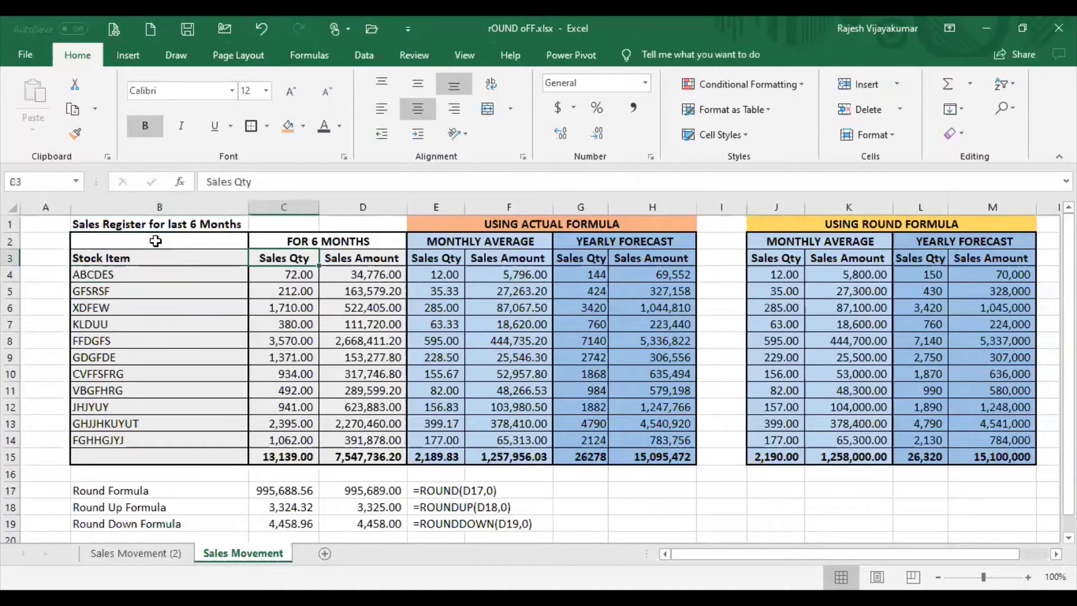
{"action": "key", "text": "Right"}
{"action": "key", "text": "Down"}
{"action": "key", "text": "Down"}
{"action": "key", "text": "Down"}
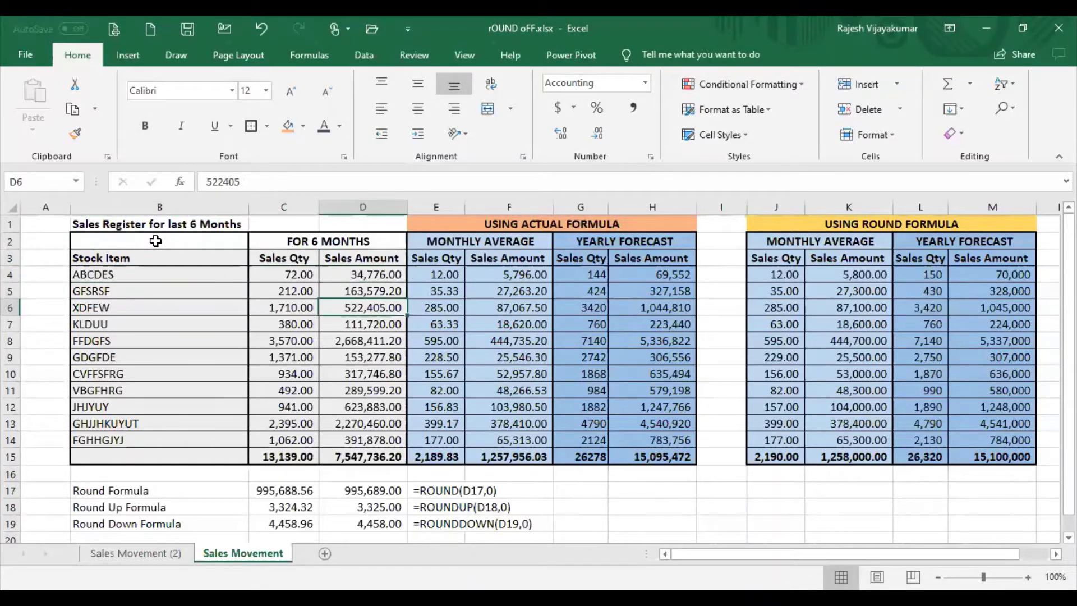
{"action": "key", "text": "Right"}
{"action": "key", "text": "Up"}
{"action": "key", "text": "Up"}
{"action": "key", "text": "Up"}
{"action": "key", "text": "Up"}
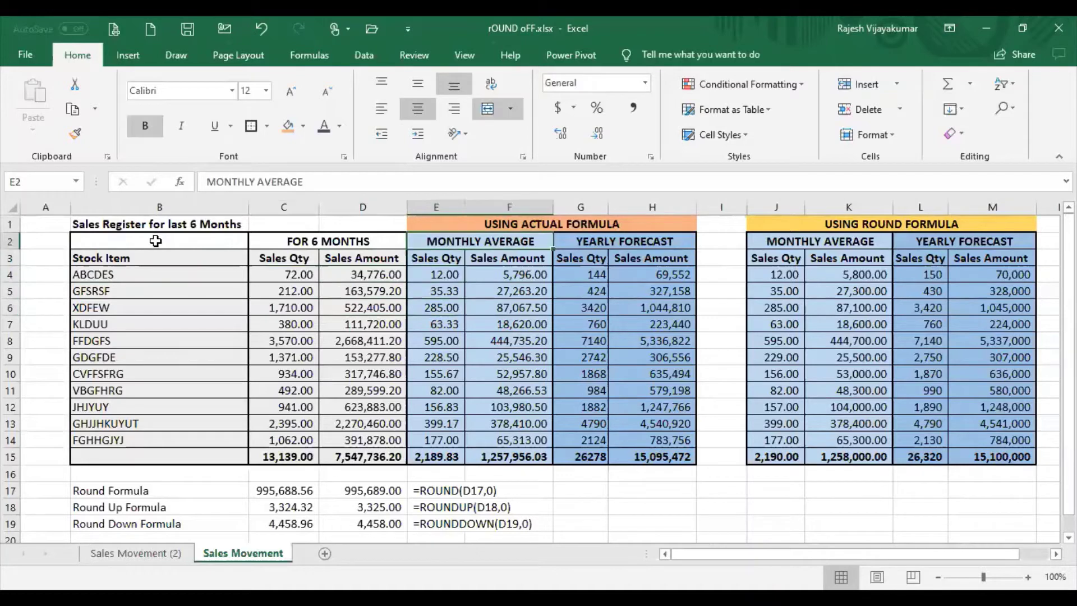
{"action": "key", "text": "Down"}
{"action": "key", "text": "Down"}
{"action": "key", "text": "Down"}
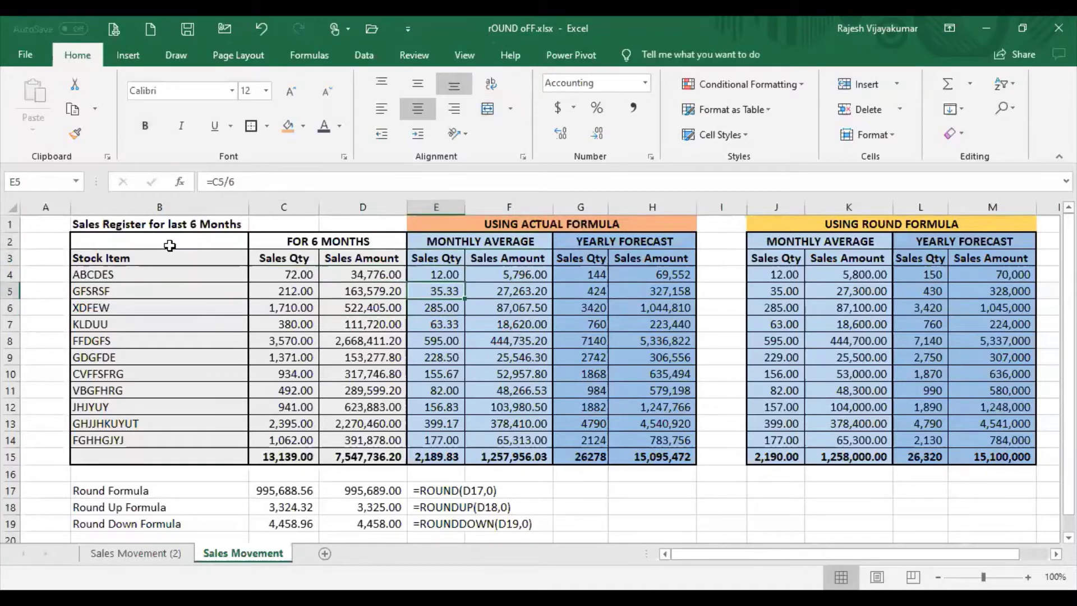
- Inspect the monthly and yearly forecast formulas and the yearly amount total in H15
{"action": "left_click", "coordinate": [449, 319]}
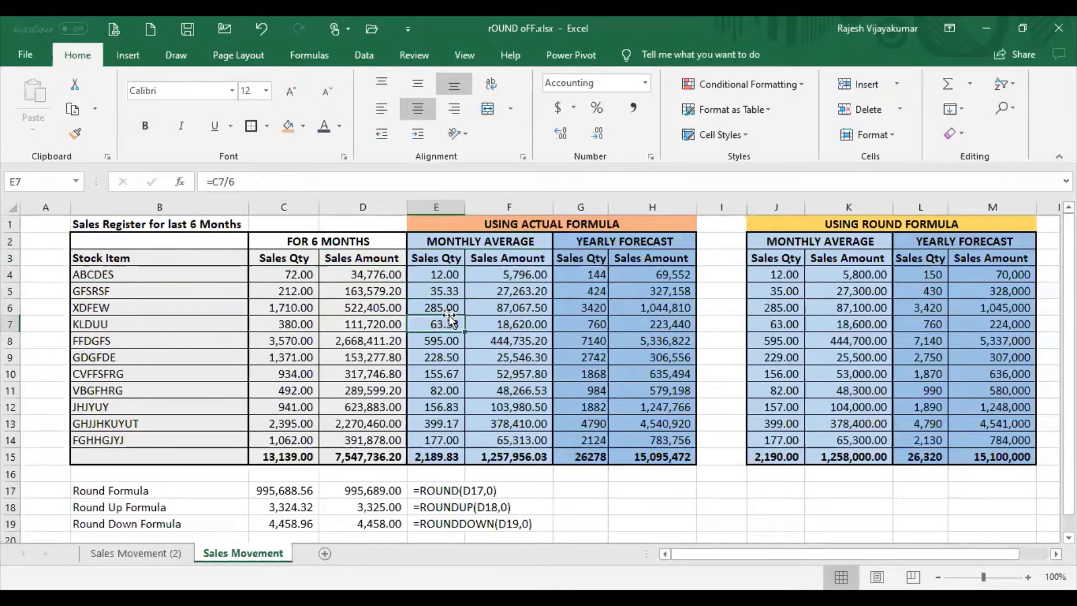
{"action": "left_click", "coordinate": [350, 320]}
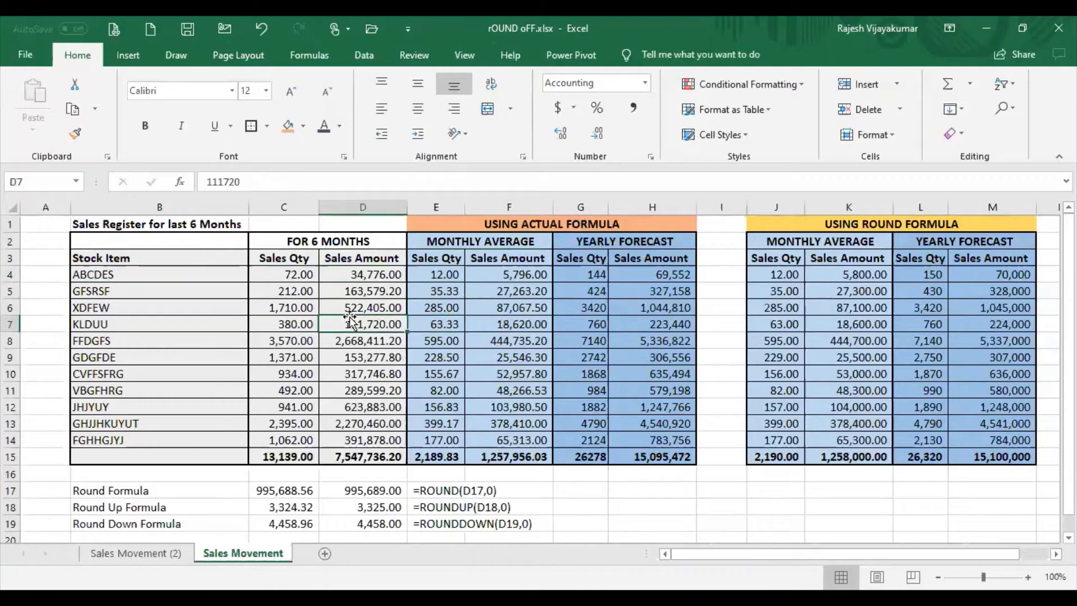
{"action": "left_click", "coordinate": [436, 307]}
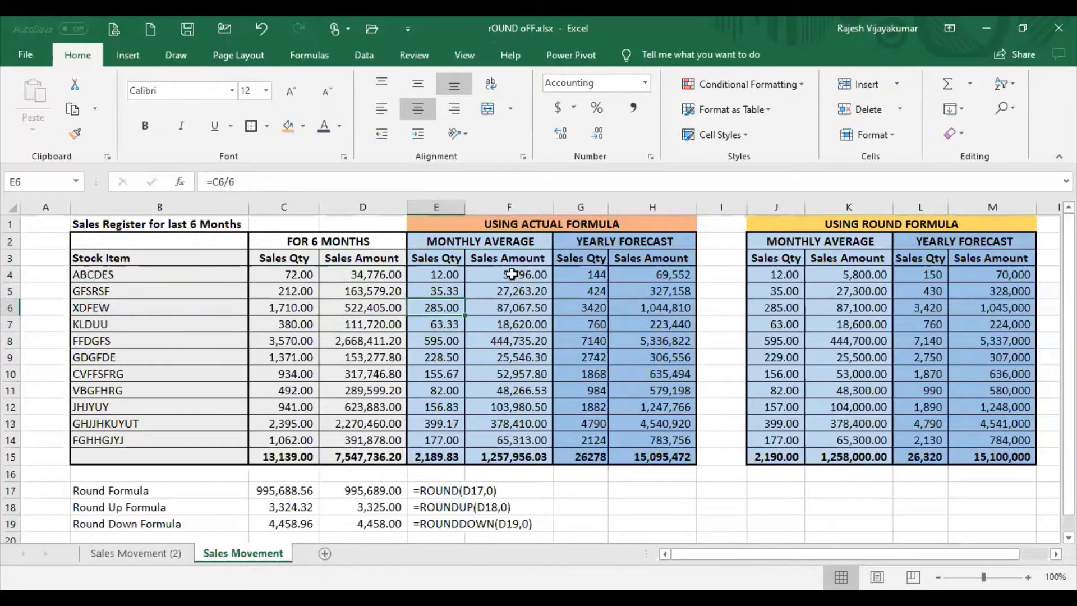
{"action": "left_click", "coordinate": [510, 341]}
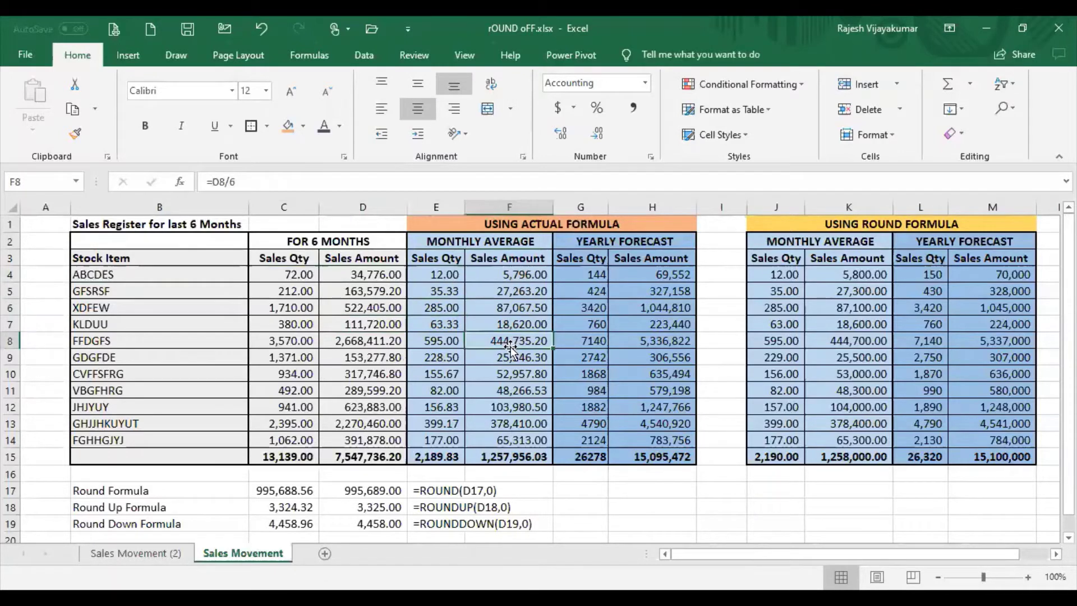
{"action": "left_click", "coordinate": [634, 238]}
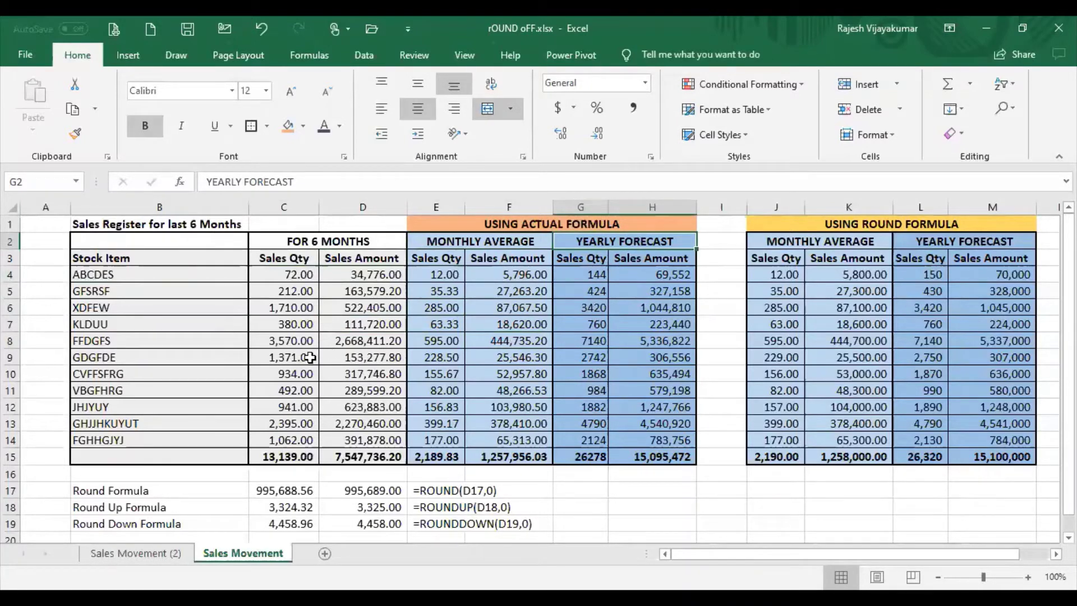
{"action": "left_click", "coordinate": [637, 323]}
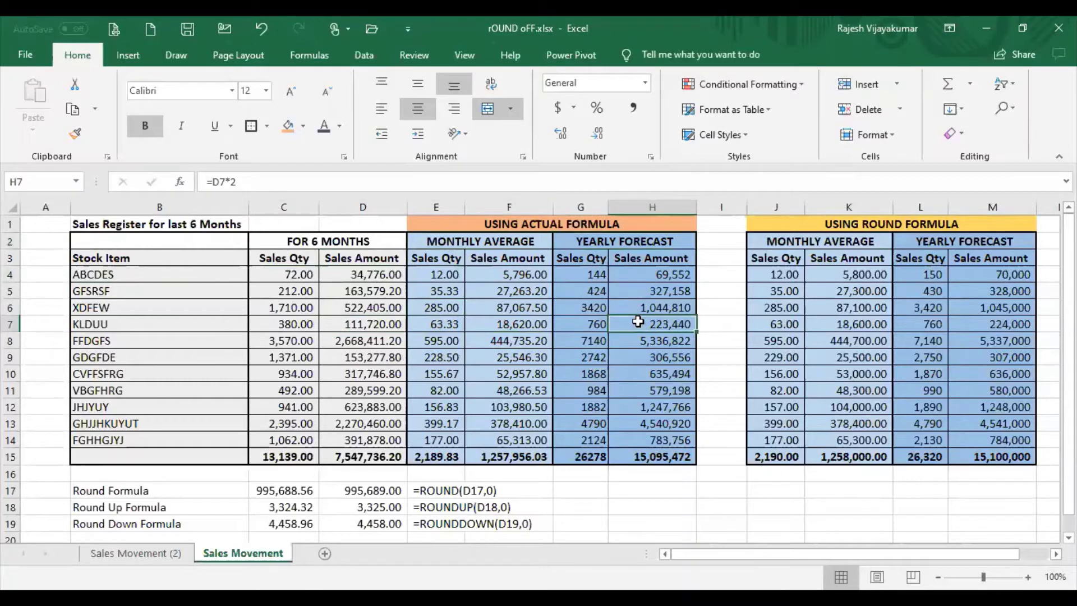
{"action": "left_click", "coordinate": [584, 306]}
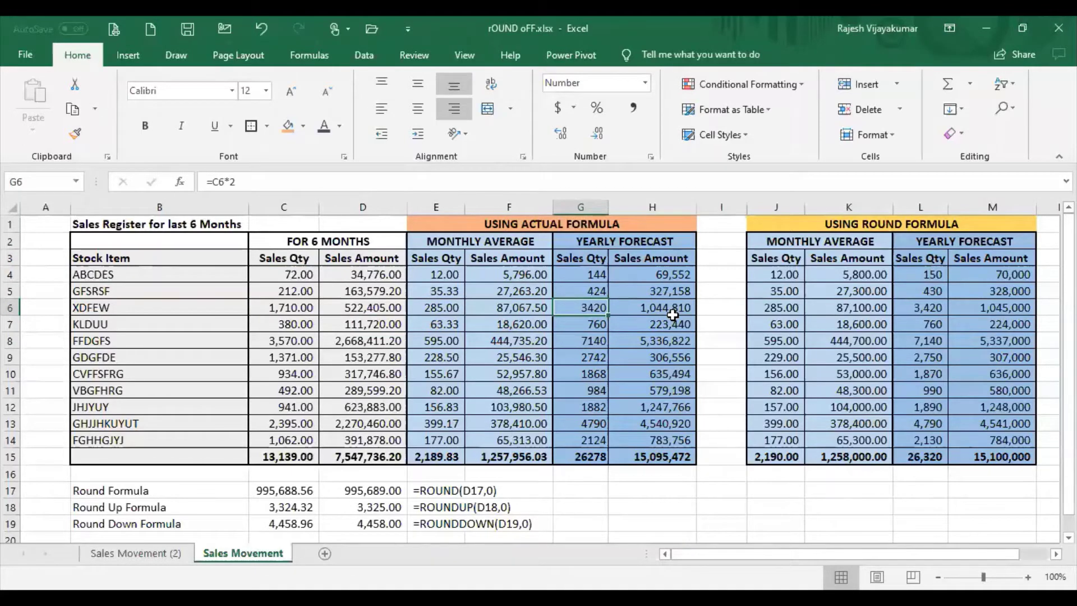
{"action": "left_click", "coordinate": [650, 372]}
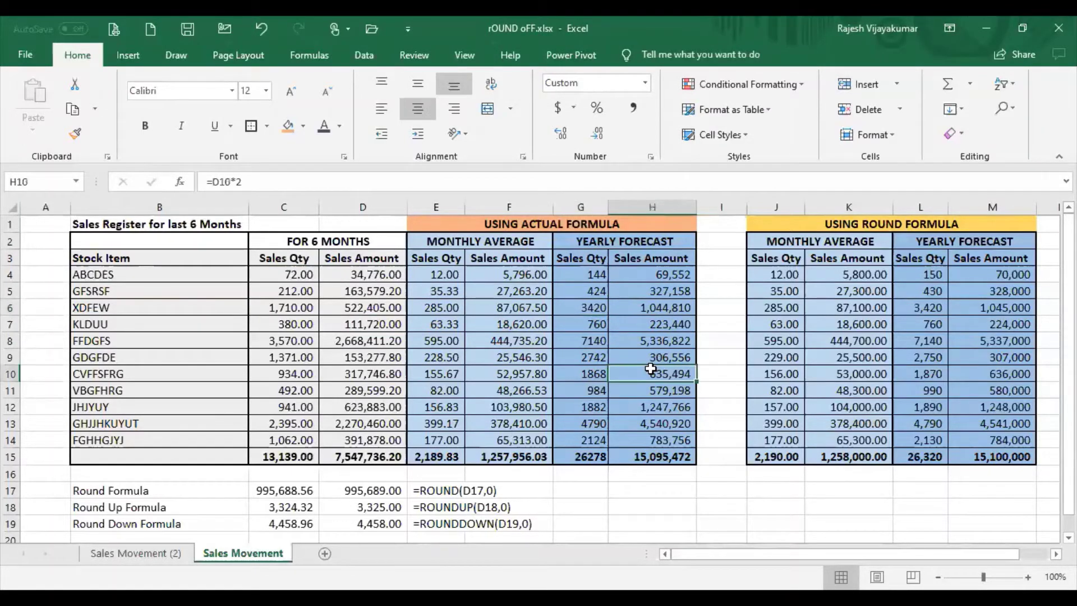
{"action": "left_click", "coordinate": [649, 457]}
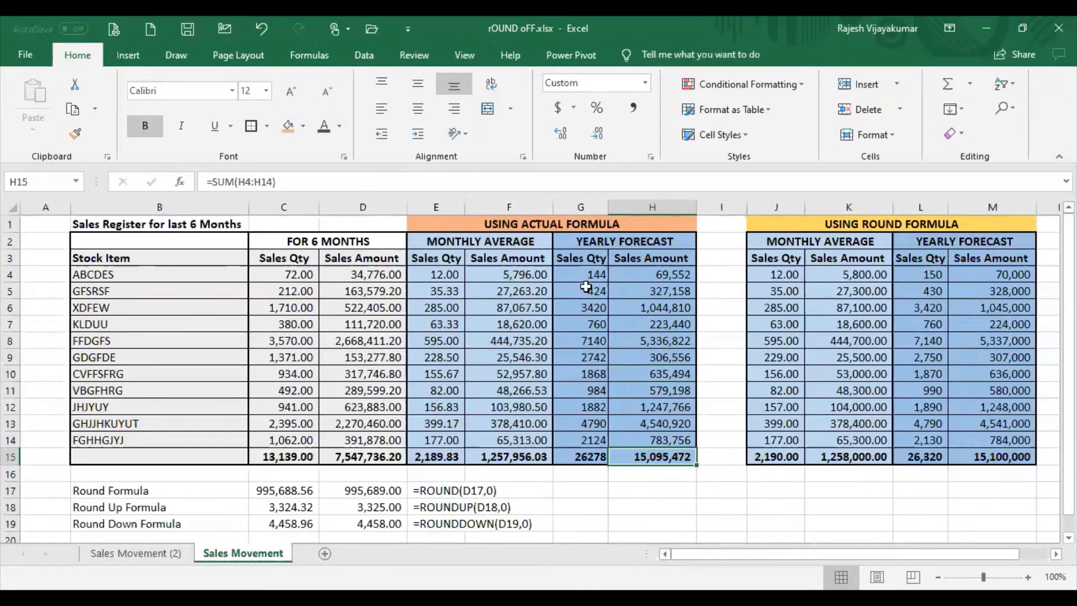
- Review the monthly quantity formulas from E5 and the total in E15
{"action": "left_click", "coordinate": [446, 290]}
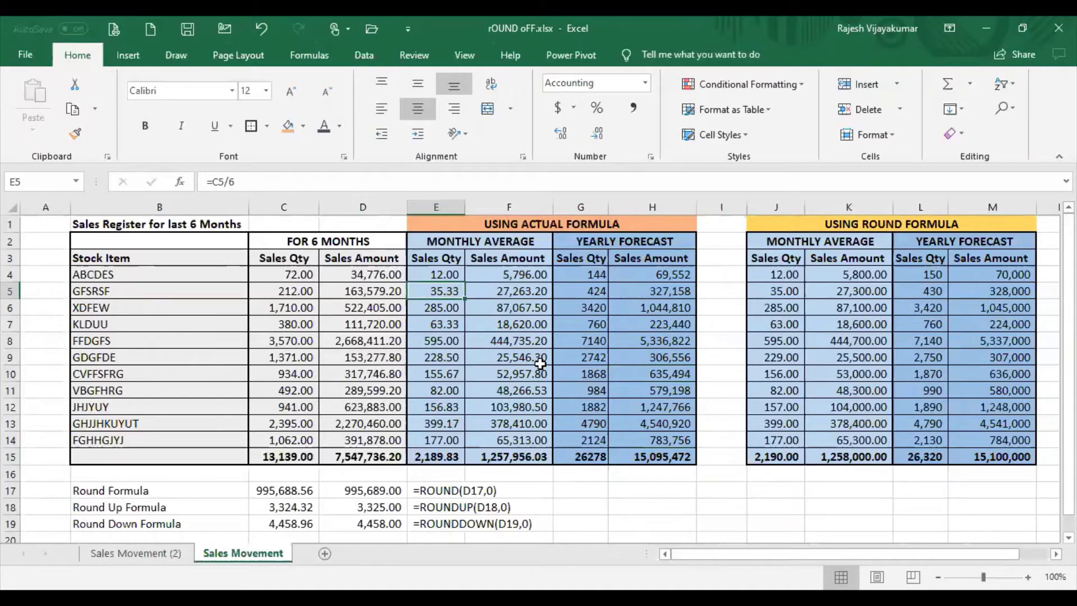
{"action": "key", "text": "Up"}
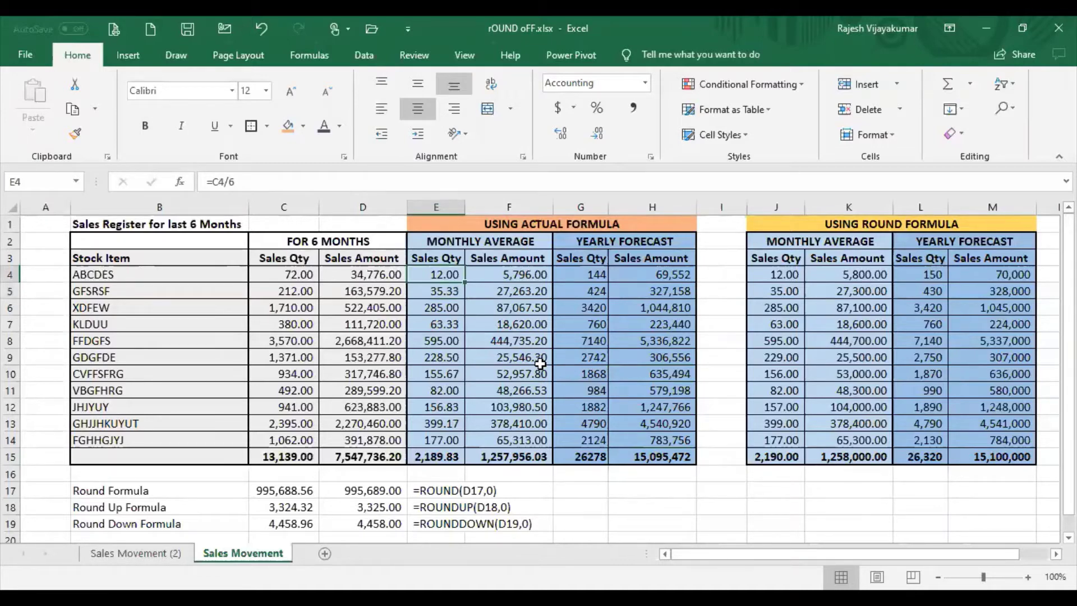
{"action": "key", "text": "Down"}
{"action": "key", "text": "Down"}
{"action": "key", "text": "Down"}
{"action": "key", "text": "Up"}
{"action": "key", "text": "Up"}
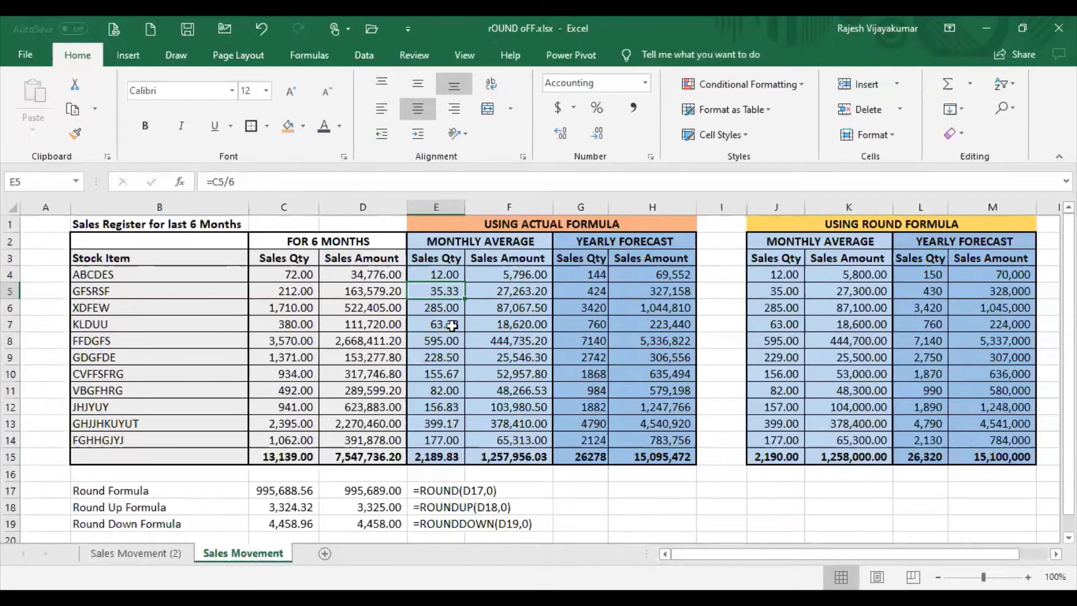
{"action": "left_click", "coordinate": [440, 457]}
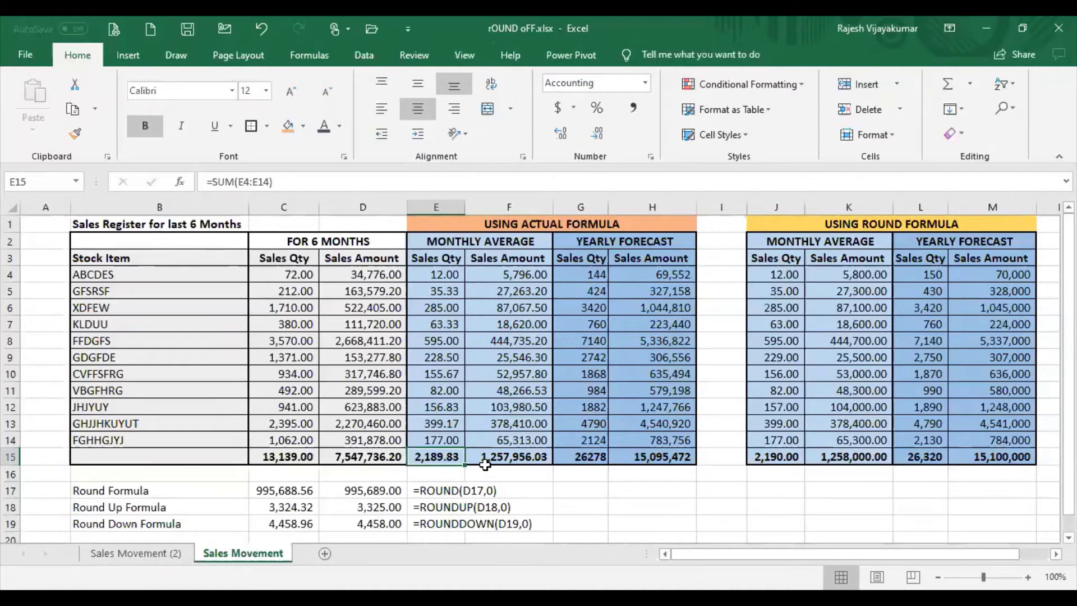
- Inspect the rounded table's monthly quantity and amount formulas
{"action": "left_click", "coordinate": [856, 375]}
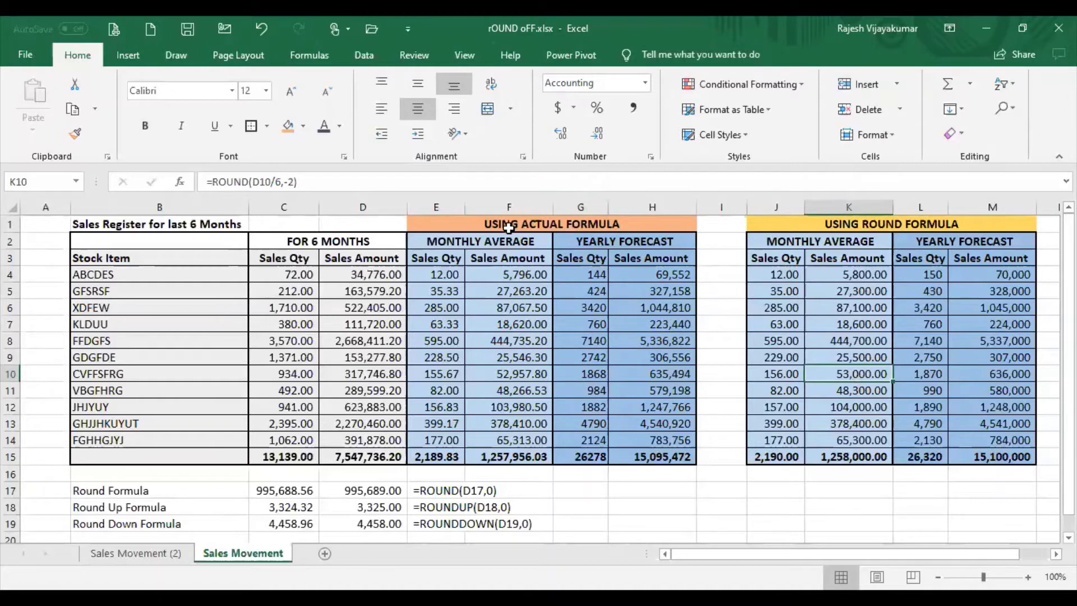
{"action": "left_click", "coordinate": [584, 209]}
{"action": "left_click", "coordinate": [512, 223]}
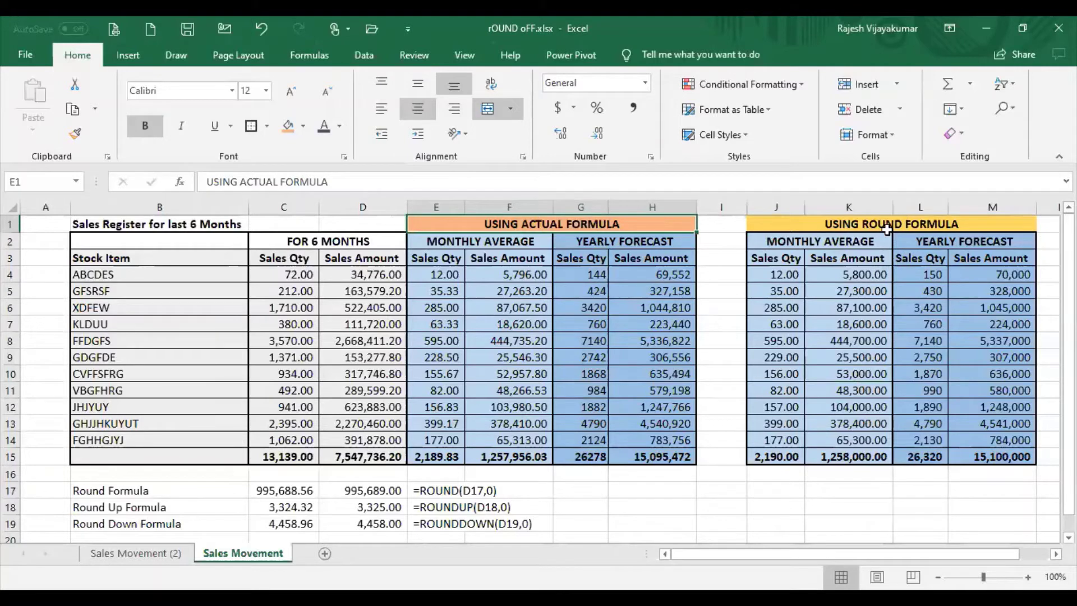
{"action": "left_click", "coordinate": [852, 308]}
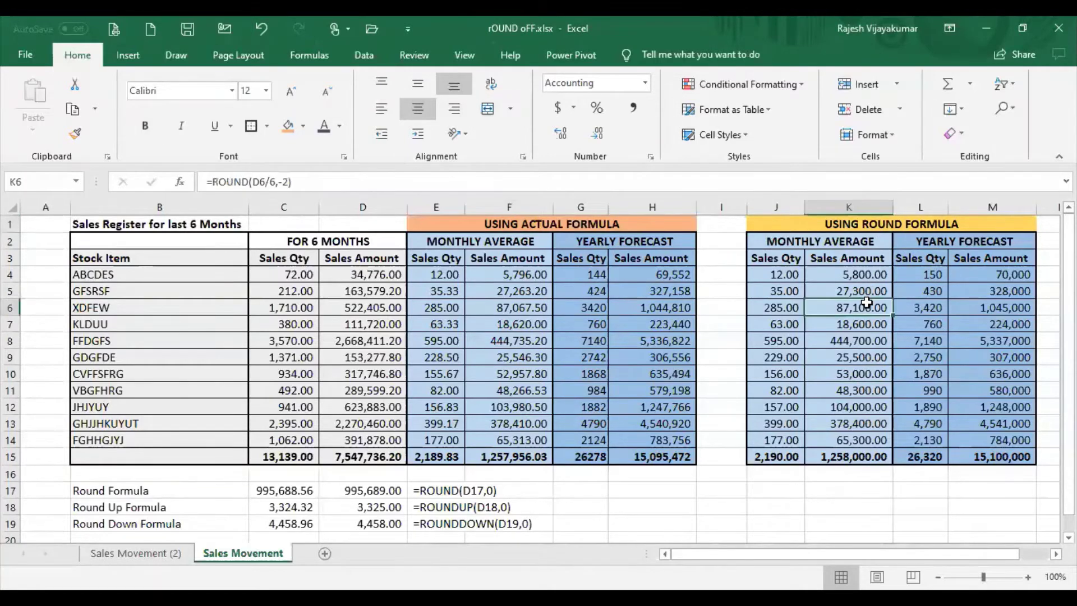
{"action": "left_click", "coordinate": [781, 305]}
{"action": "key", "text": "Up"}
{"action": "key", "text": "Up"}
{"action": "key", "text": "Up"}
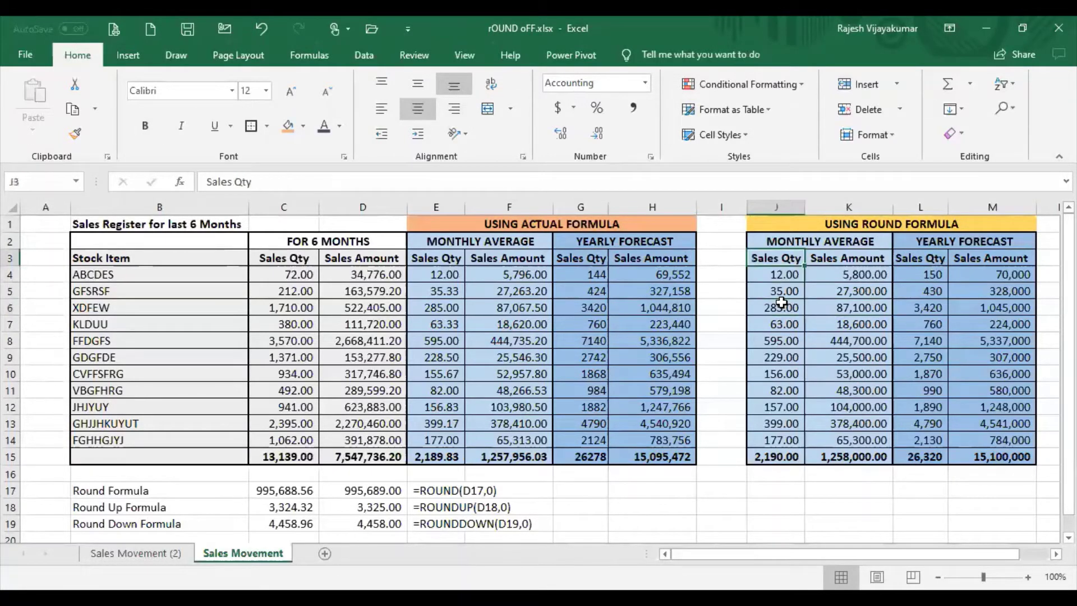
{"action": "key", "text": "Down"}
{"action": "key", "text": "Down"}
{"action": "key", "text": "Down"}
{"action": "key", "text": "Down"}
{"action": "key", "text": "Down"}
{"action": "key", "text": "Down"}
{"action": "key", "text": "Down"}
{"action": "key", "text": "Down"}
{"action": "key", "text": "Down"}
{"action": "key", "text": "Down"}
{"action": "key", "text": "Down"}
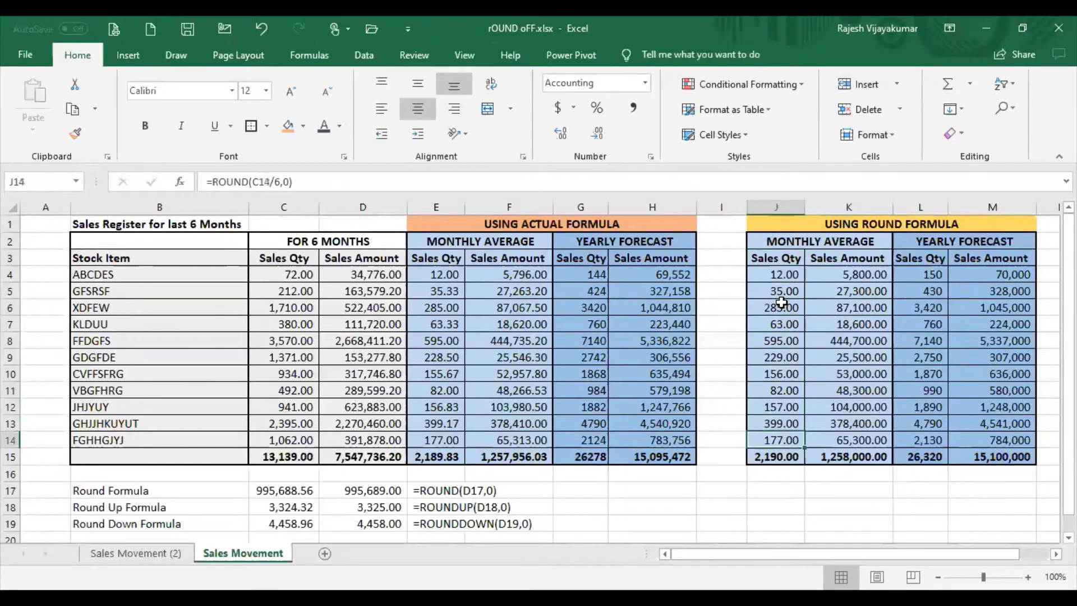
{"action": "key", "text": "Down"}
{"action": "key", "text": "Right"}
{"action": "key", "text": "Up"}
{"action": "key", "text": "Up"}
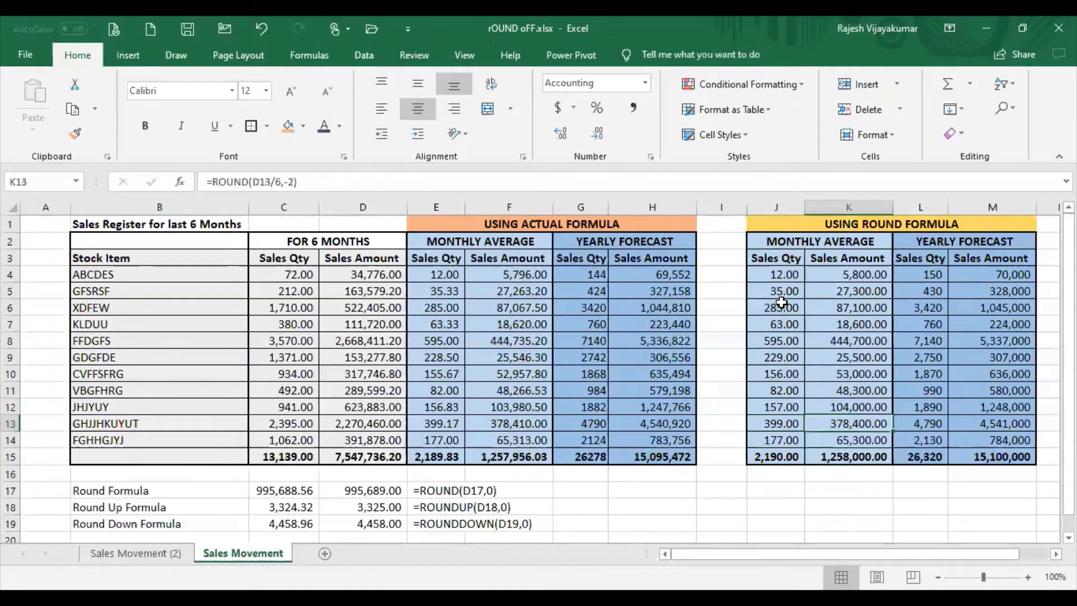
{"action": "key", "text": "Up"}
{"action": "key", "text": "Up"}
{"action": "key", "text": "Up"}
{"action": "key", "text": "Up"}
{"action": "key", "text": "Up"}
{"action": "key", "text": "Up"}
{"action": "key", "text": "Up"}
{"action": "key", "text": "Up"}
{"action": "key", "text": "Up"}
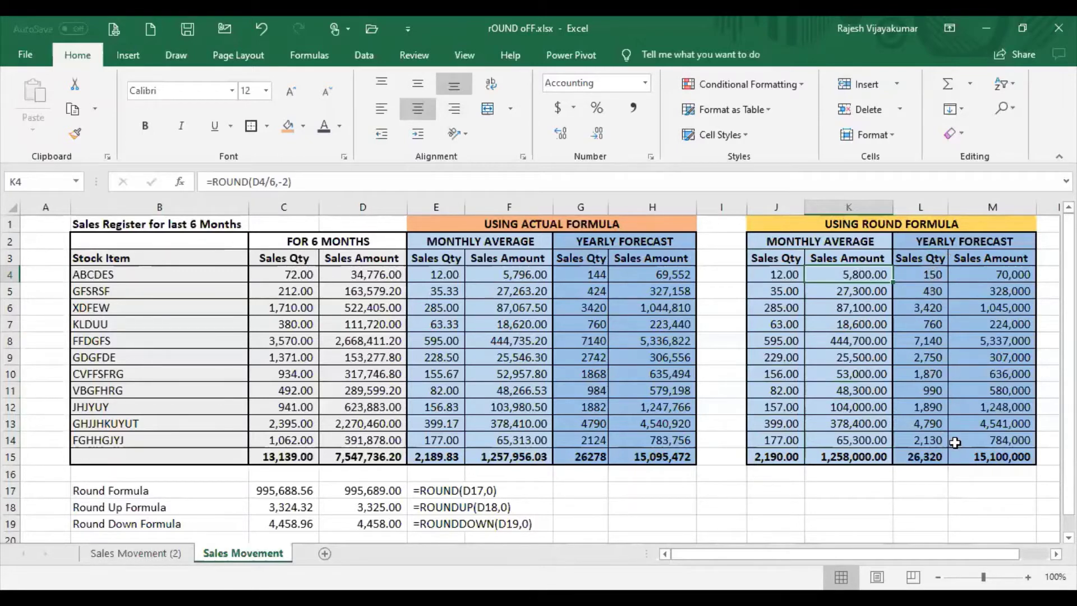
- Check the ROUNDUP formula in M13 and the M7:M15 forecast amounts with total M15
{"action": "left_click", "coordinate": [1040, 307]}
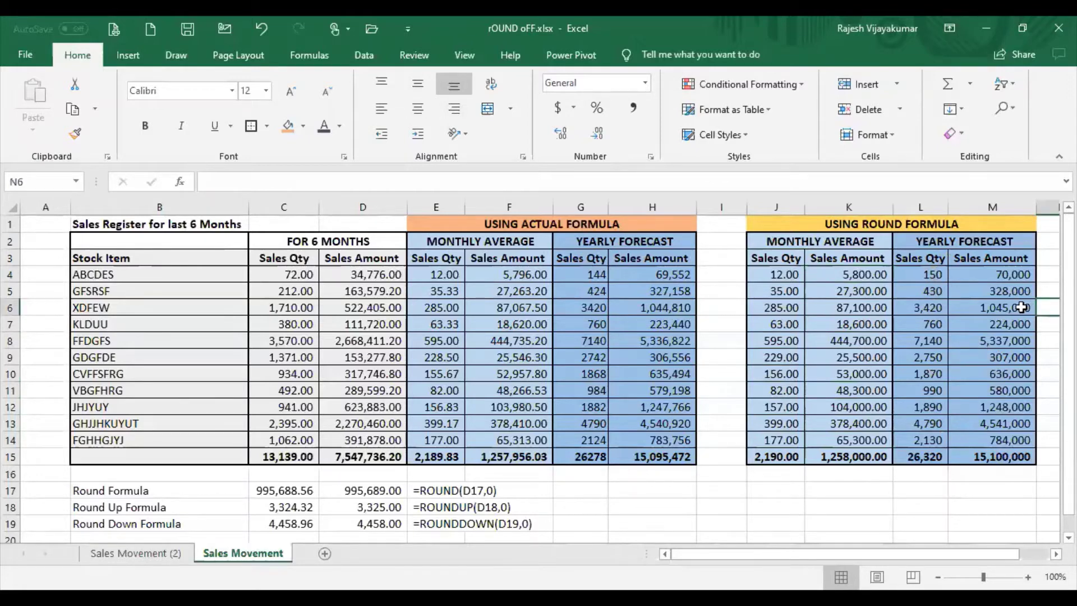
{"action": "left_click", "coordinate": [1016, 306]}
{"action": "left_click", "coordinate": [1029, 426]}
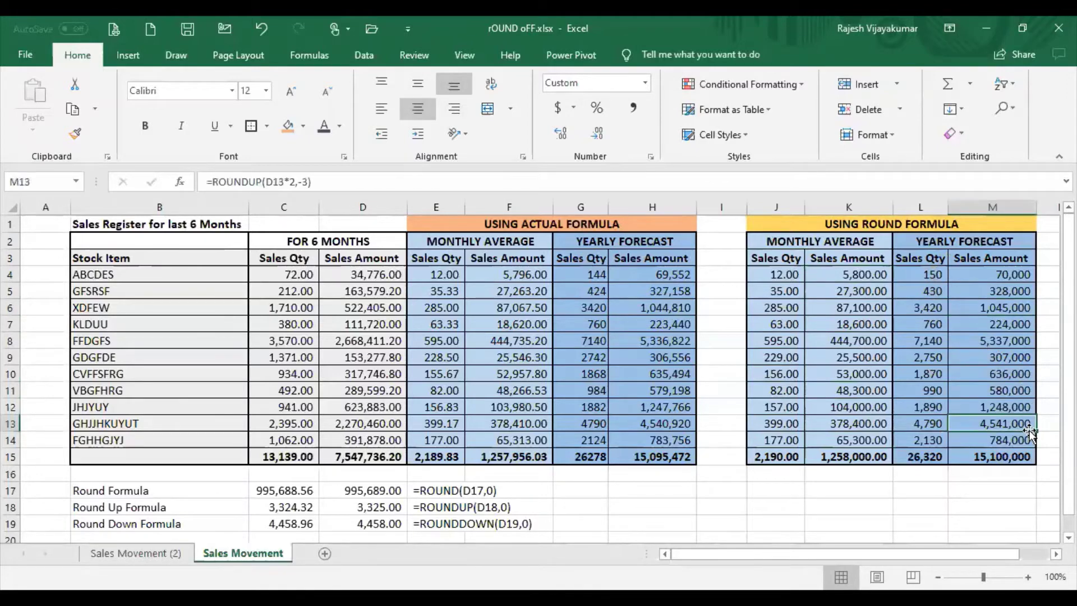
{"action": "left_click_drag", "start_coordinate": [1011, 325], "coordinate": [1005, 458]}
{"action": "left_click", "coordinate": [1004, 458]}
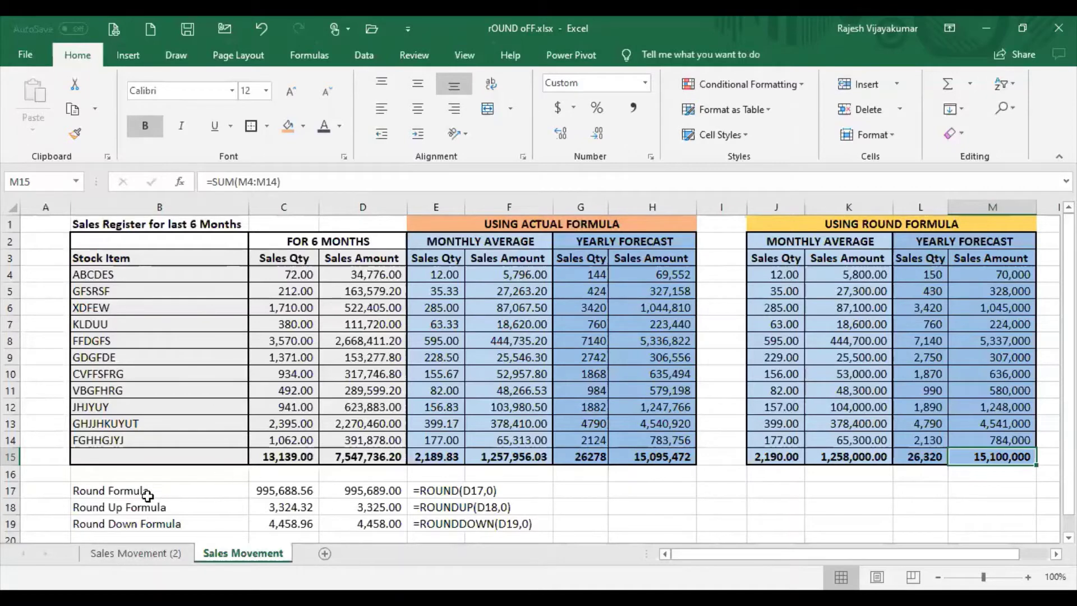
- Browse the Formulas tab's Math & Trig list to ROUND and ROUNDUP, then close it
{"action": "left_click", "coordinate": [177, 485]}
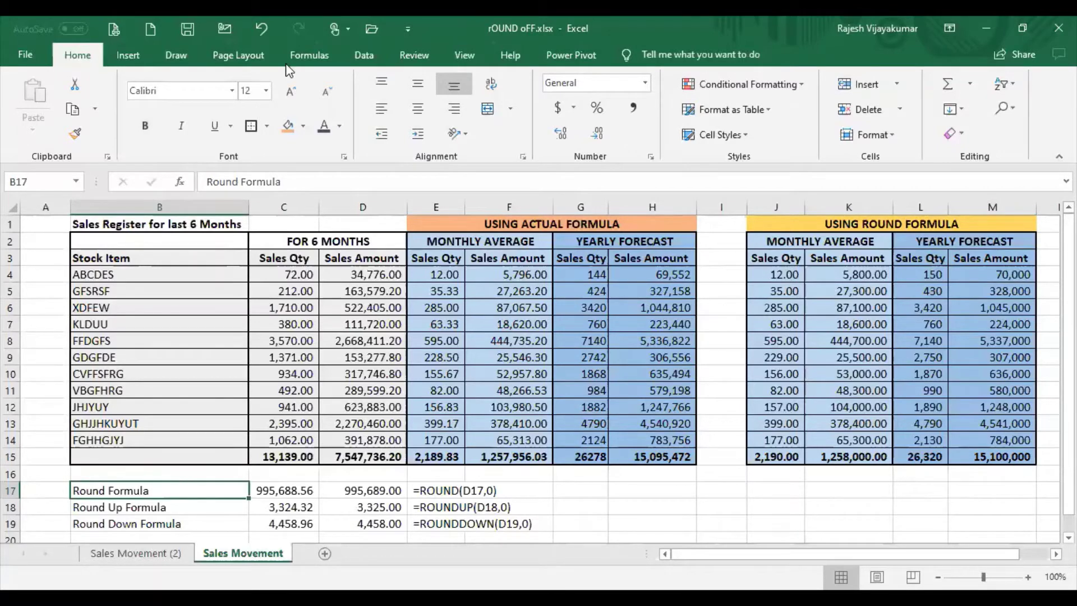
{"action": "left_click", "coordinate": [310, 56]}
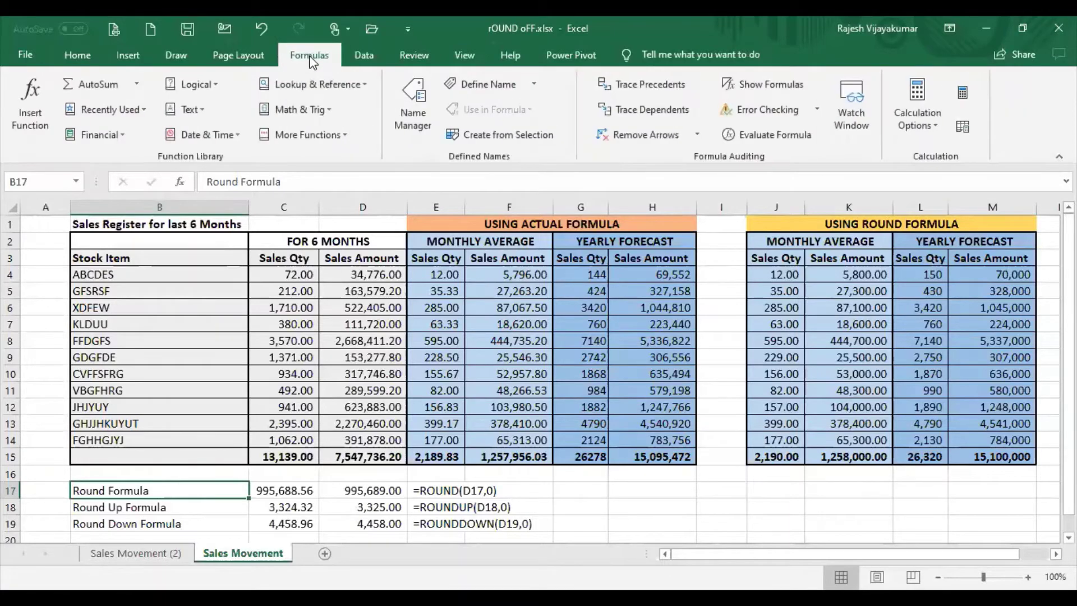
{"action": "left_click", "coordinate": [311, 109]}
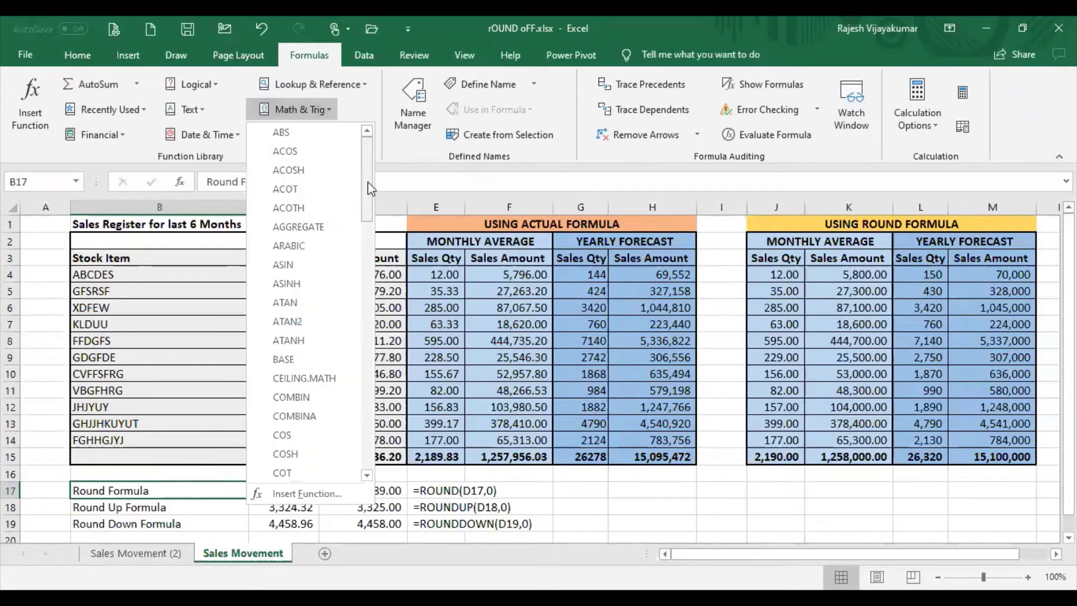
{"action": "left_click_drag", "start_coordinate": [370, 188], "coordinate": [388, 376]}
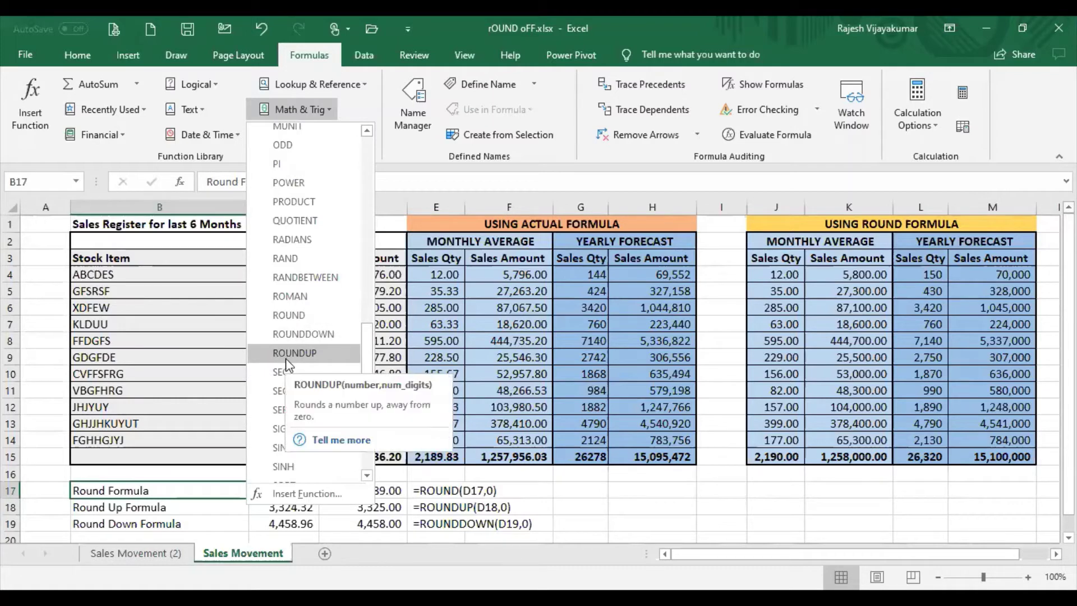
{"action": "left_click", "coordinate": [132, 495]}
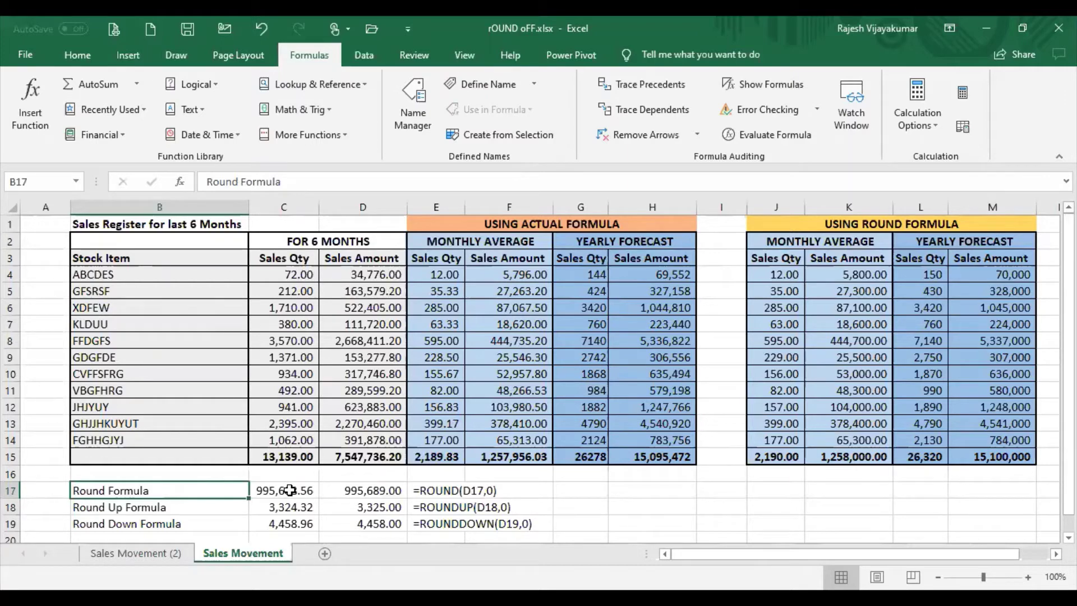
- Review the Round, Round Up and Round Down example rows and D17's ROUND formula
{"action": "key", "text": "Down"}
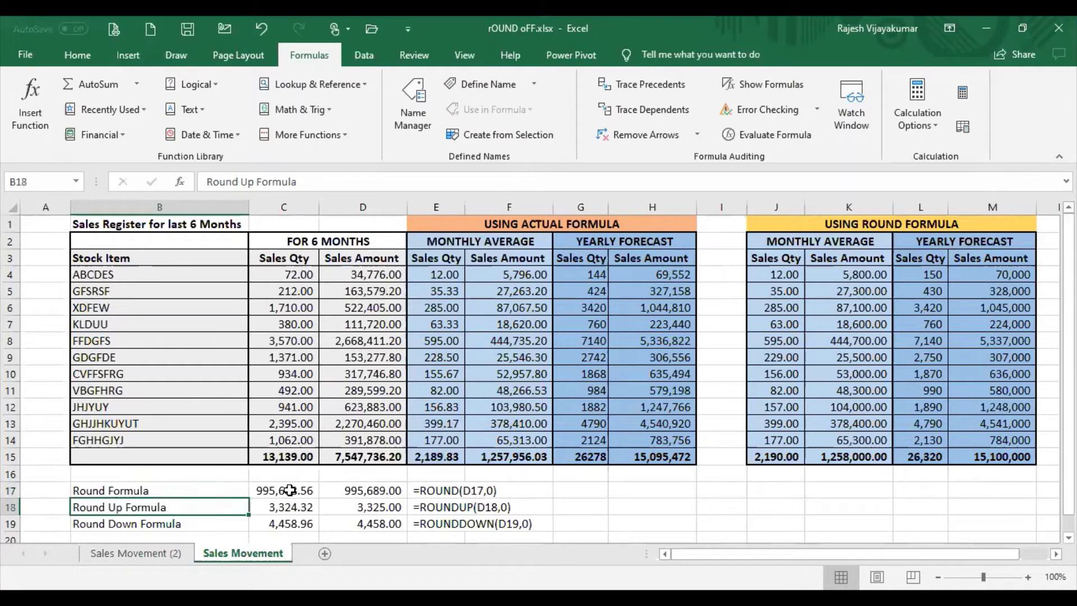
{"action": "left_click", "coordinate": [217, 530]}
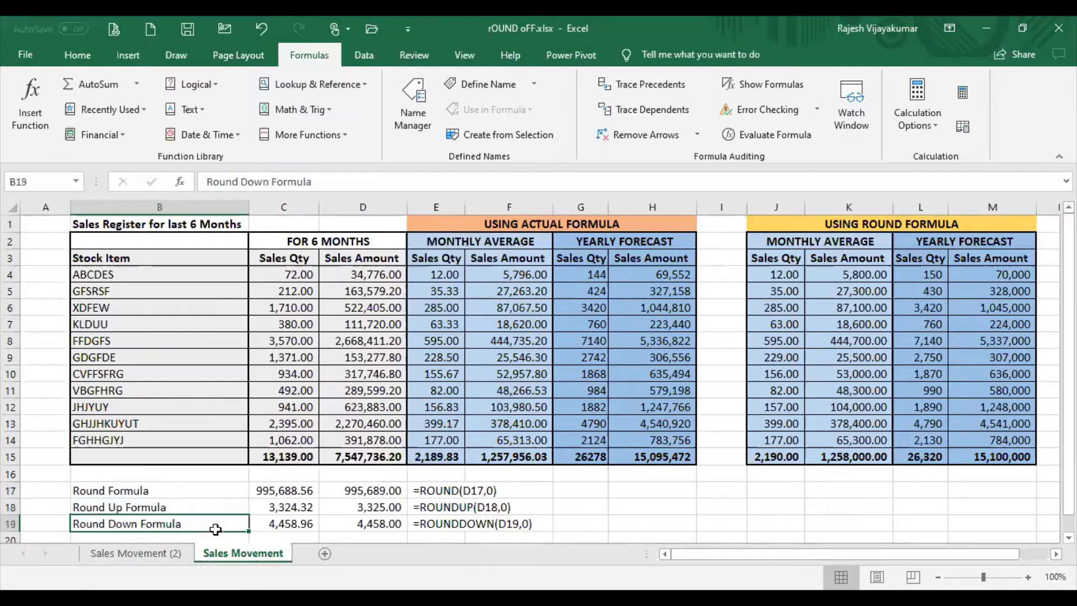
{"action": "left_click", "coordinate": [284, 507]}
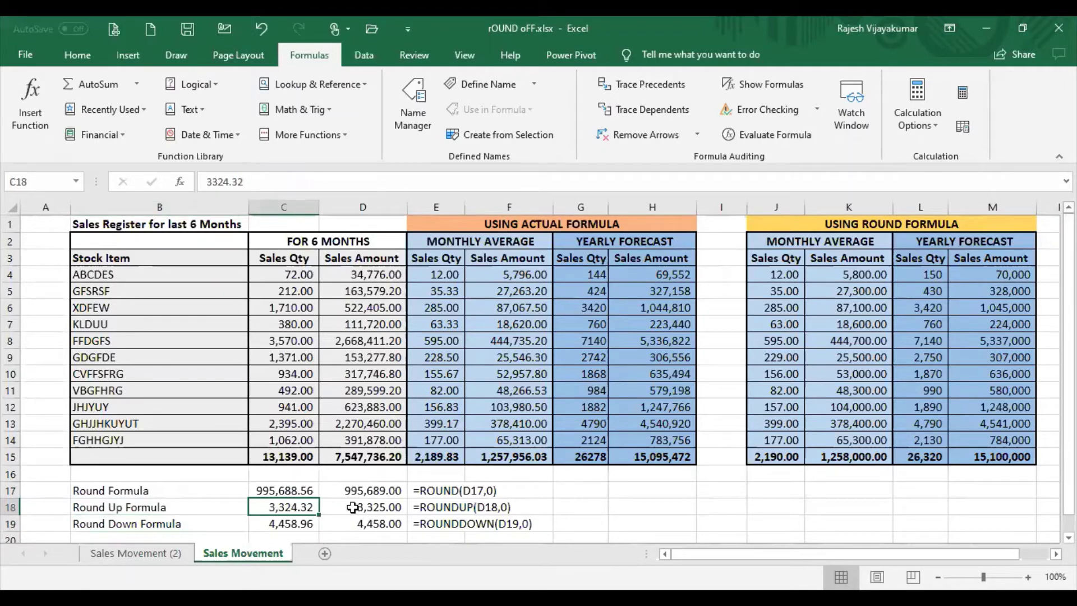
{"action": "left_click", "coordinate": [309, 491]}
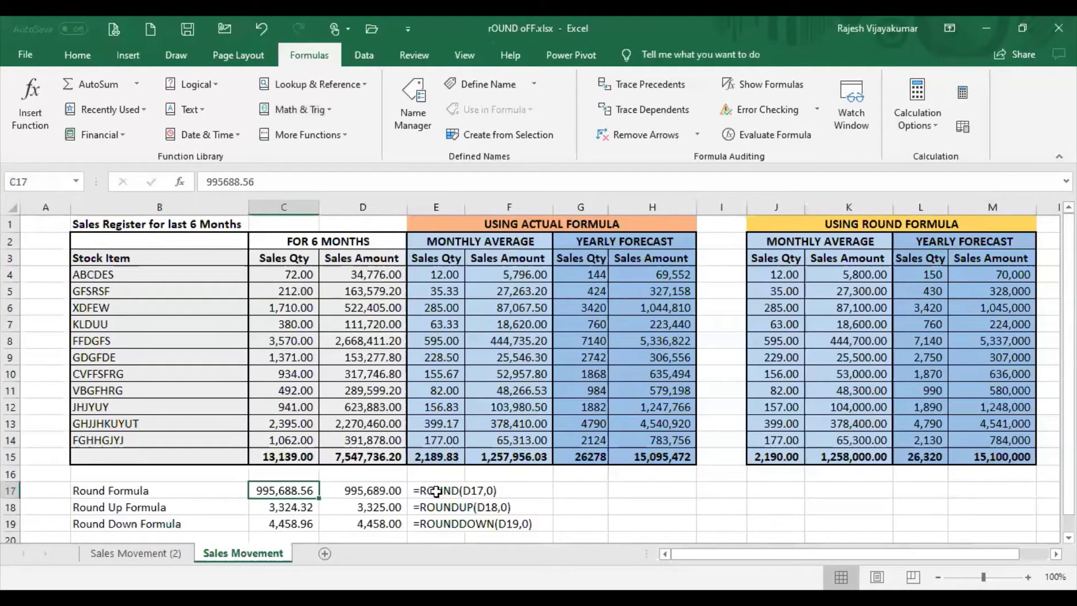
{"action": "left_click", "coordinate": [371, 491]}
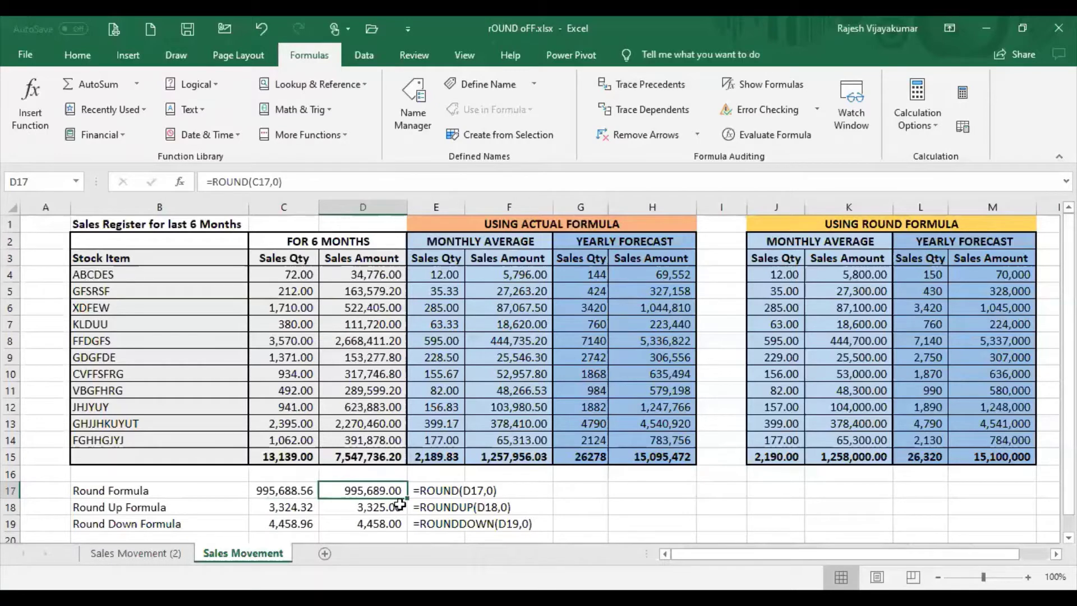
- Change C17 from 995688.56 to 995688.46 and check D17's result
{"action": "left_click", "coordinate": [271, 492]}
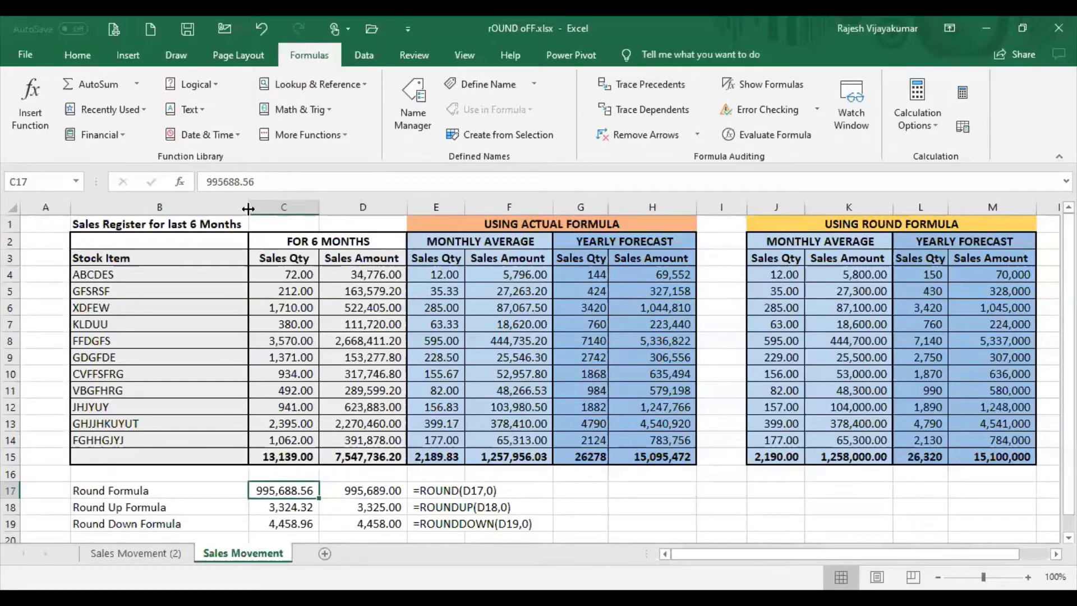
{"action": "left_click", "coordinate": [282, 178]}
{"action": "key", "text": "BackSpace"}
{"action": "key", "text": "BackSpace"}
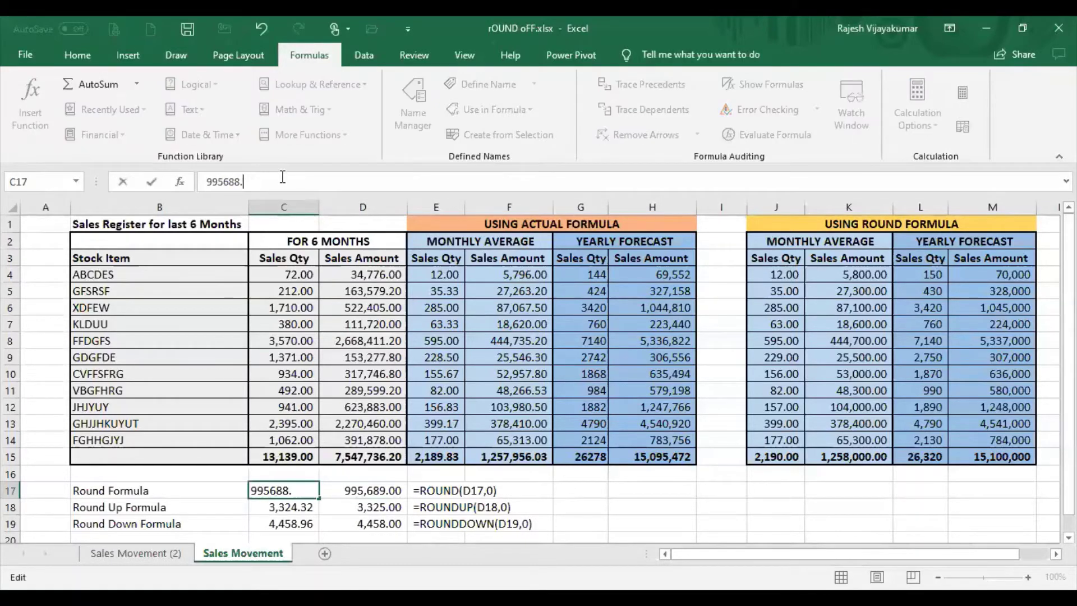
{"action": "type", "text": "46"}
{"action": "key", "text": "Return"}
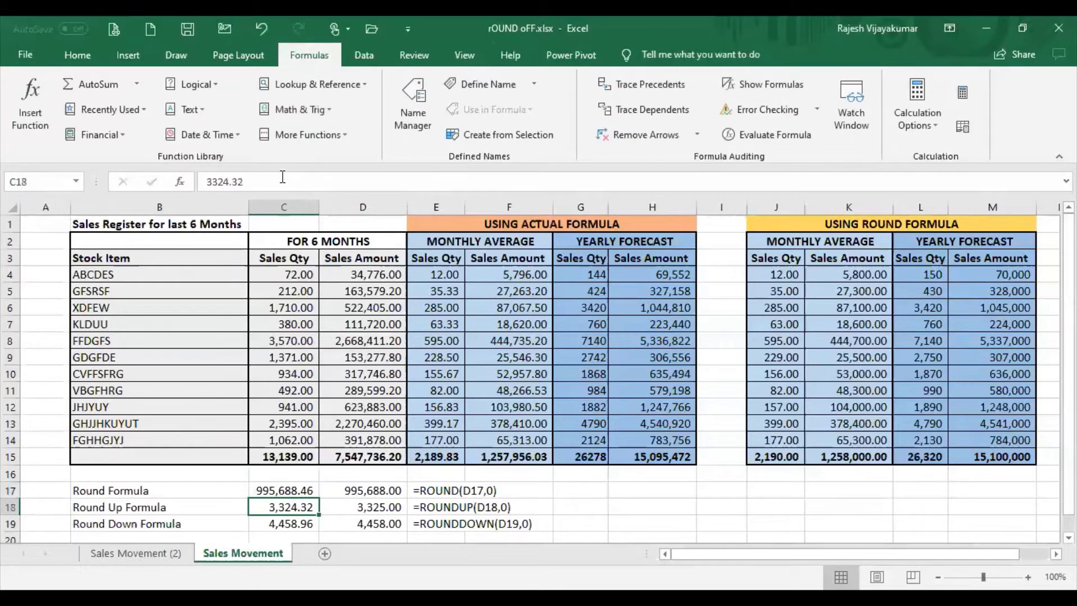
{"action": "left_click", "coordinate": [370, 489]}
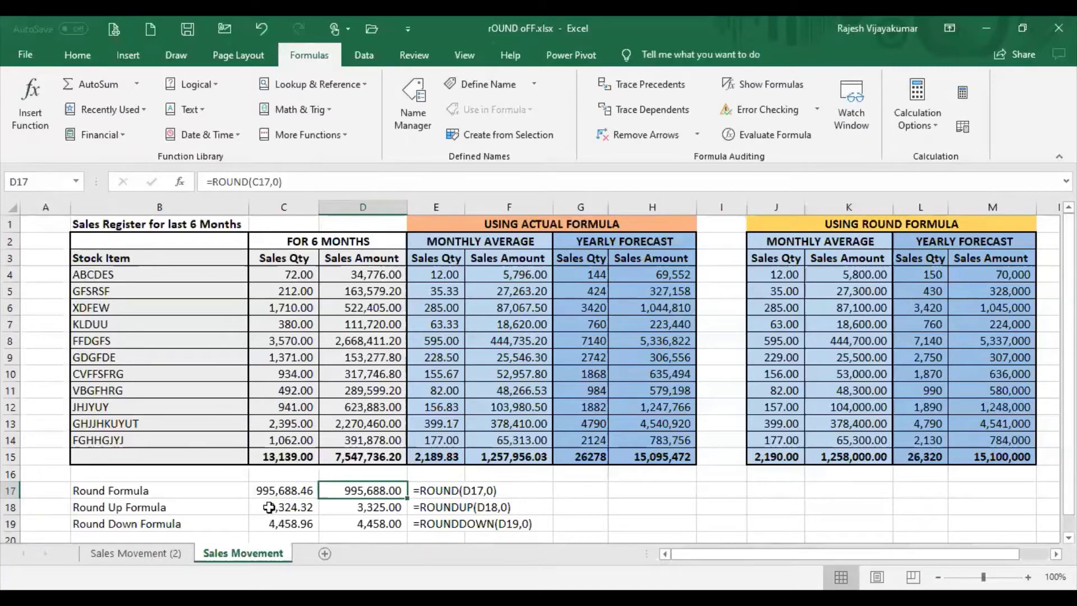
{"action": "left_click", "coordinate": [288, 493]}
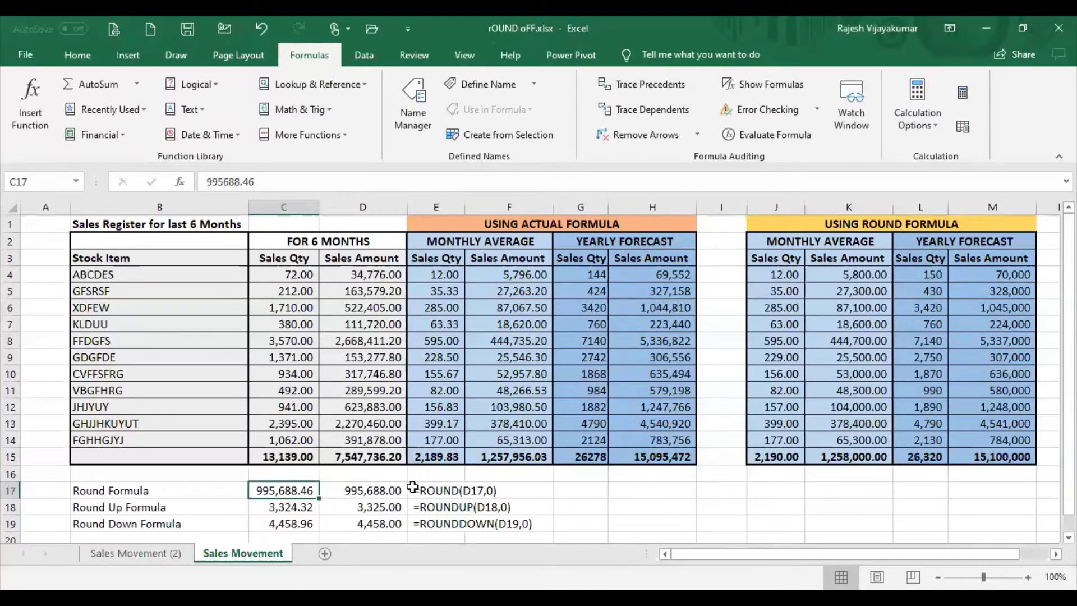
- Change D17's formula to =ROUND(C17,1) so it shows 995,688.50
{"action": "left_click", "coordinate": [491, 496]}
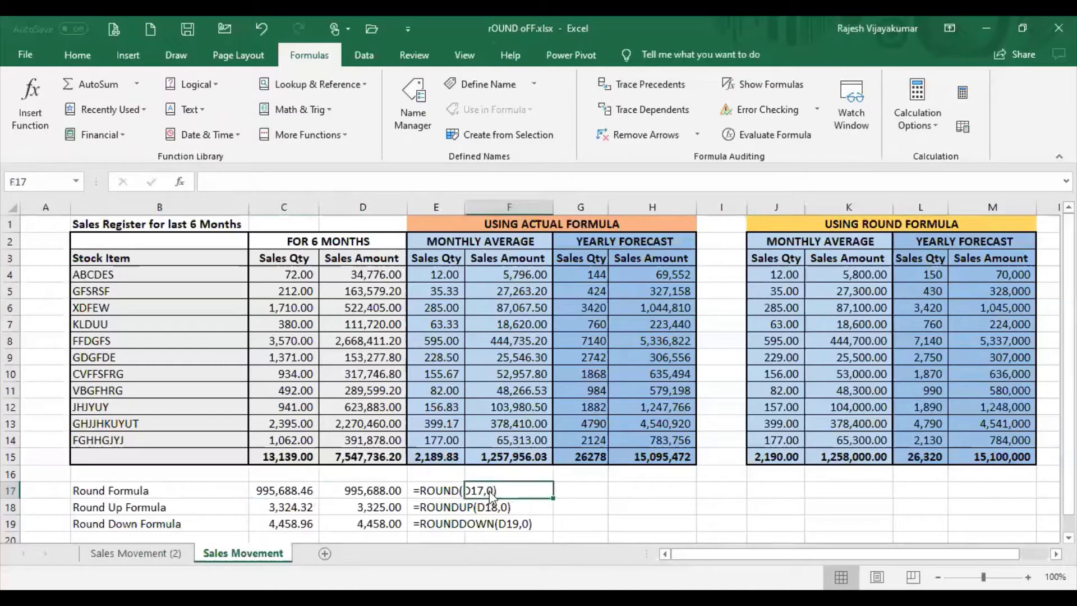
{"action": "double_click", "coordinate": [491, 496]}
{"action": "left_click", "coordinate": [435, 489]}
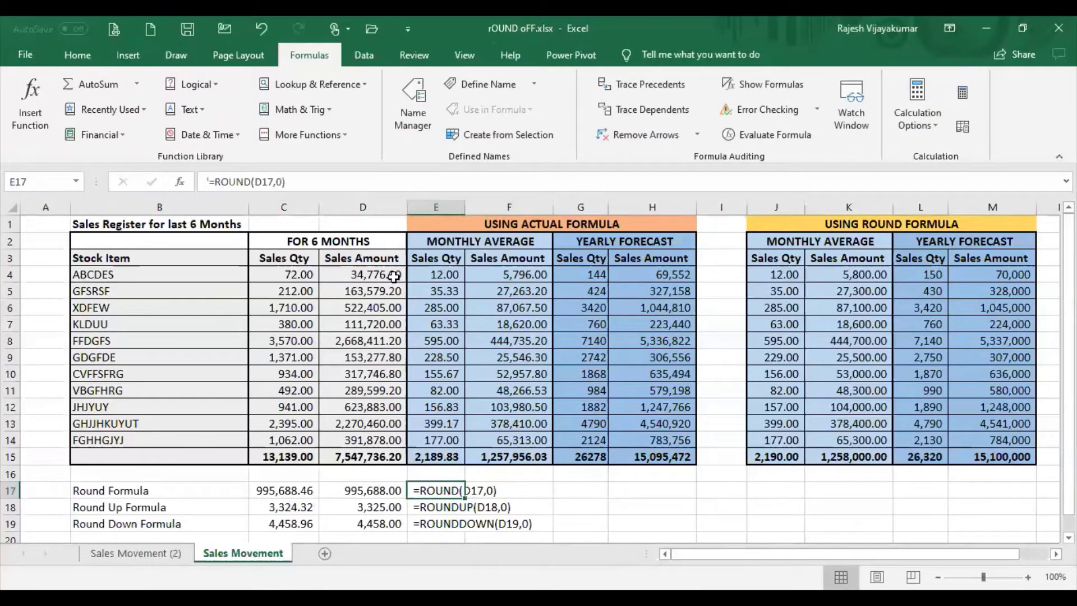
{"action": "left_click", "coordinate": [374, 494]}
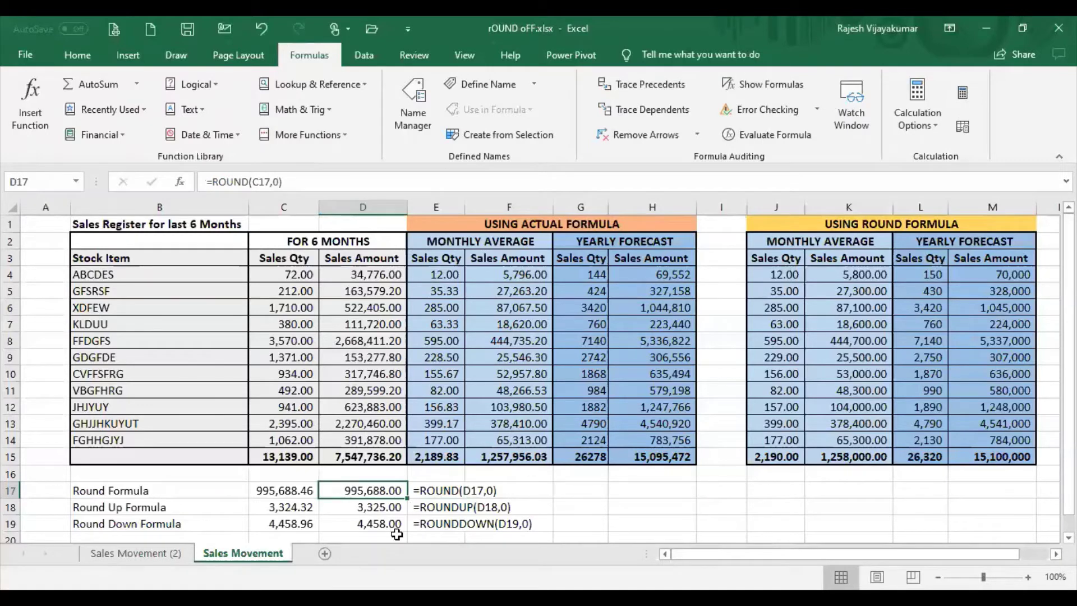
{"action": "left_click", "coordinate": [277, 183]}
{"action": "key", "text": "BackSpace"}
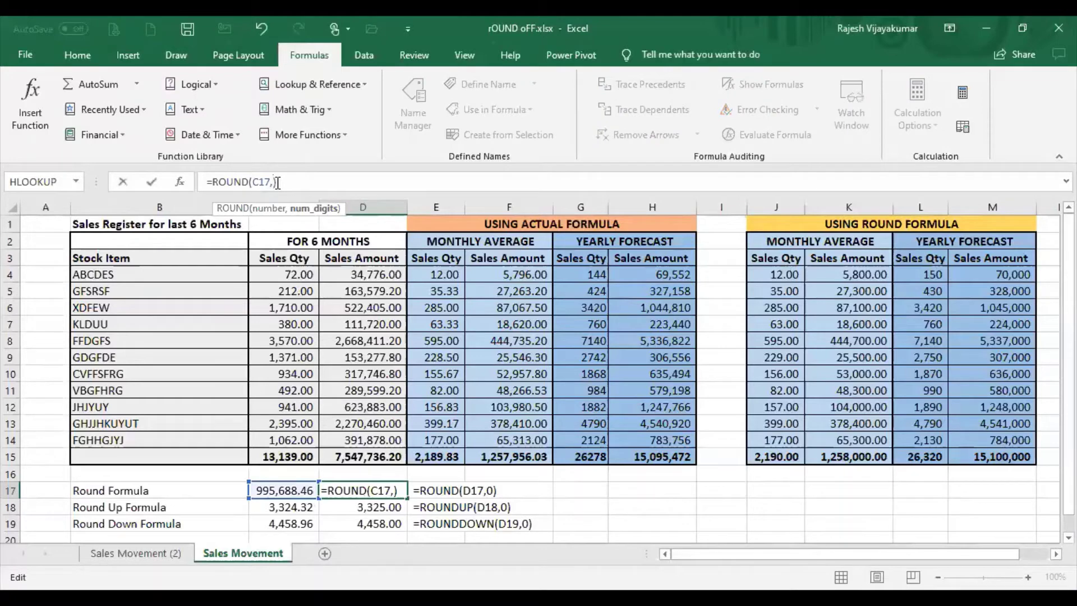
{"action": "type", "text": "1"}
{"action": "key", "text": "Return"}
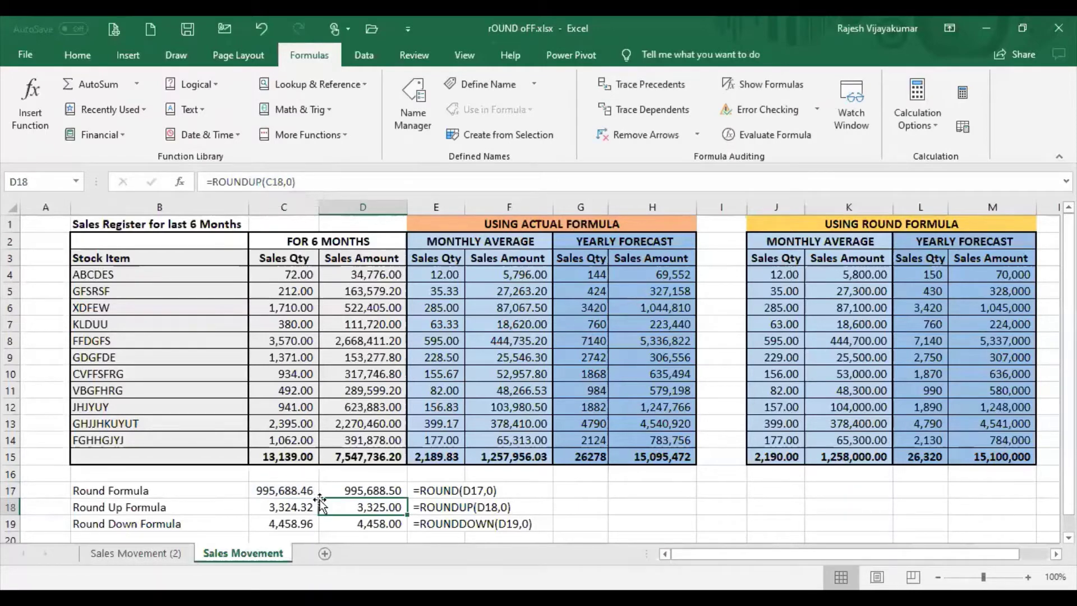
{"action": "left_click", "coordinate": [359, 497]}
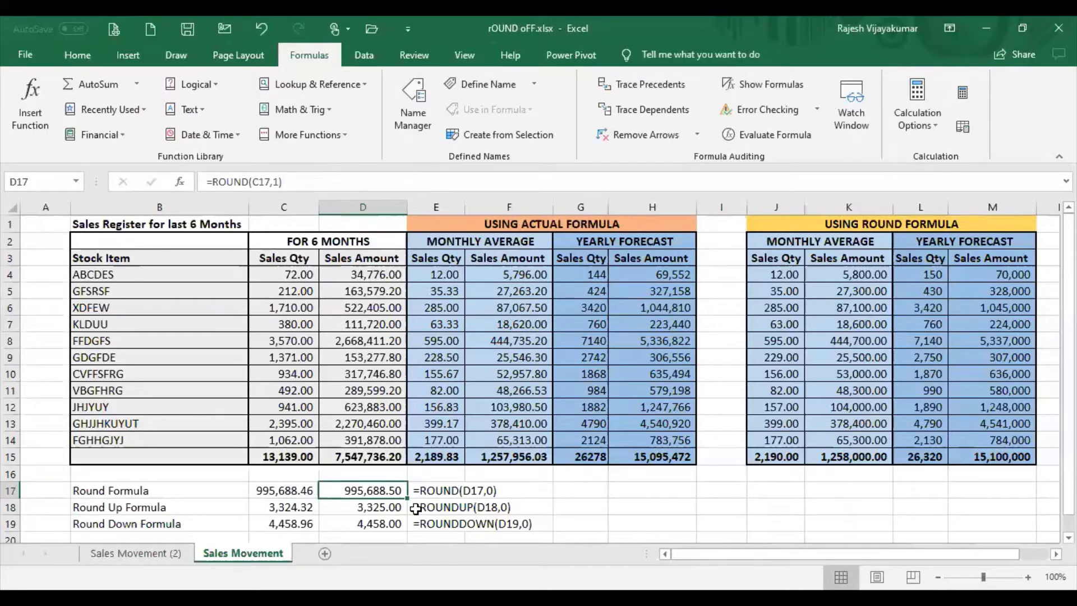
- Make D17's ROUND use a negative digits argument to round C17 to the nearest ten
{"action": "left_click", "coordinate": [275, 181]}
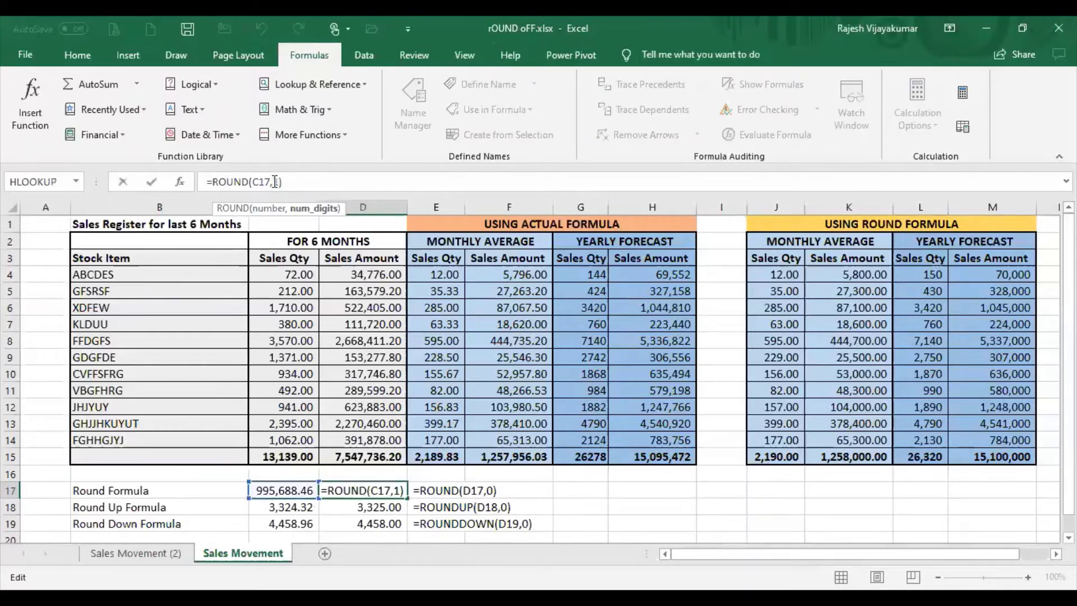
{"action": "type", "text": "-"}
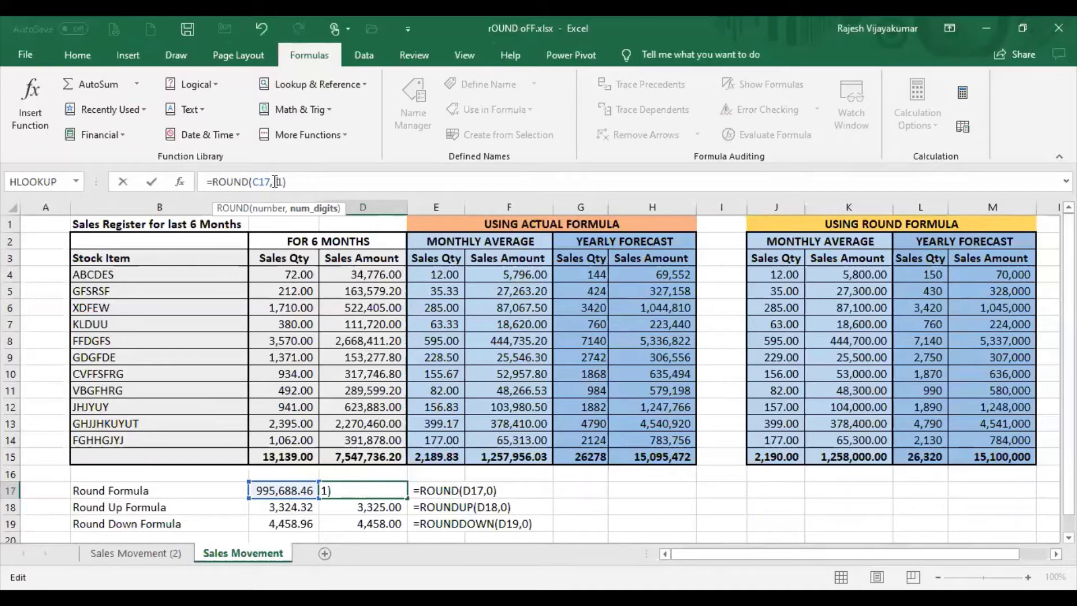
{"action": "type", "text": "-"}
{"action": "key", "text": "Return"}
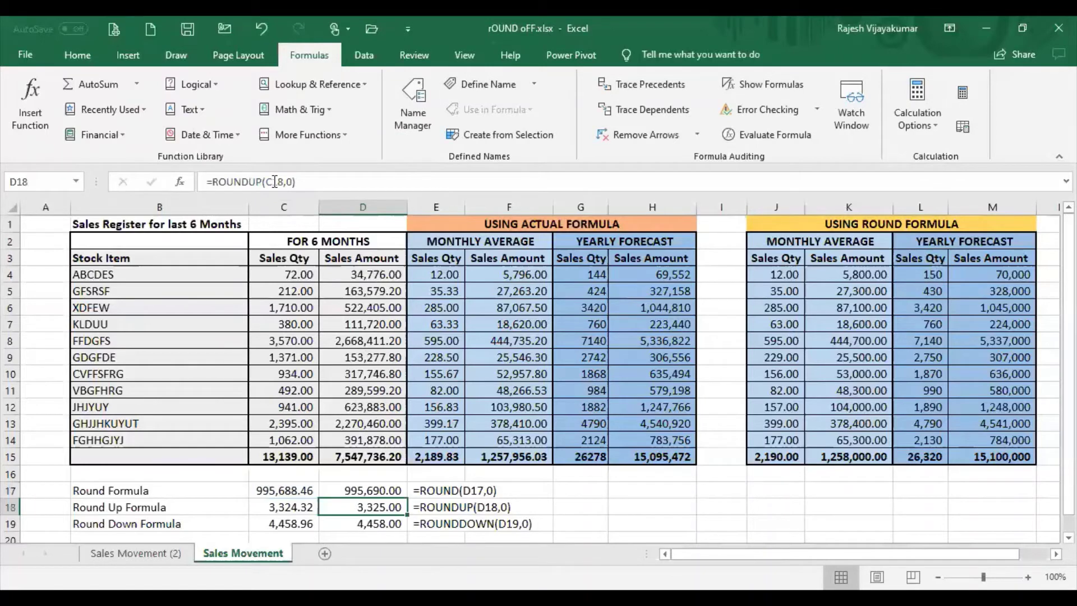
{"action": "key", "text": "Up"}
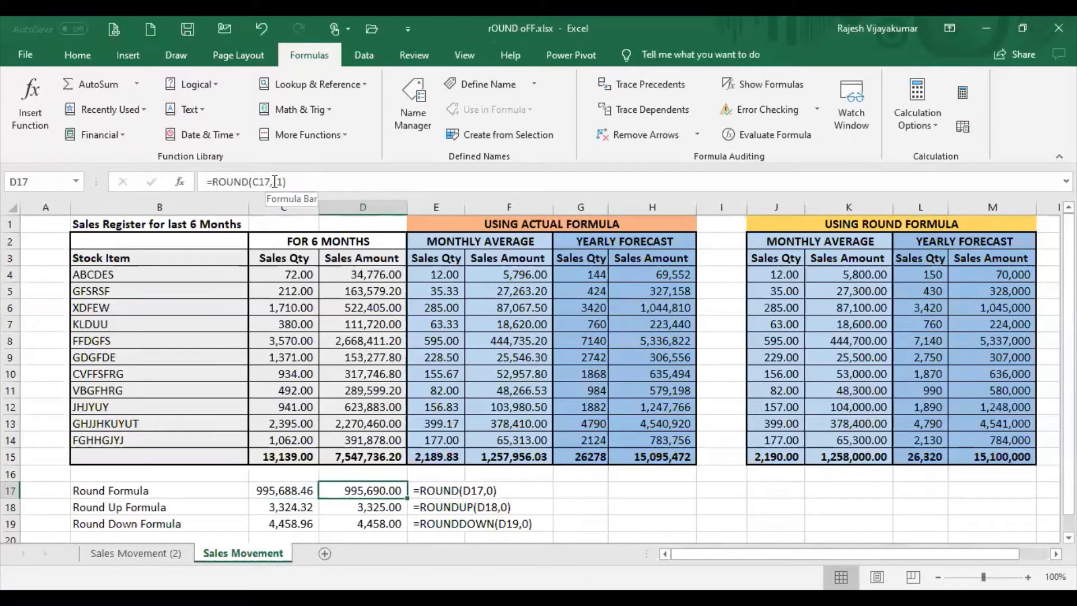
{"action": "key", "text": "Left"}
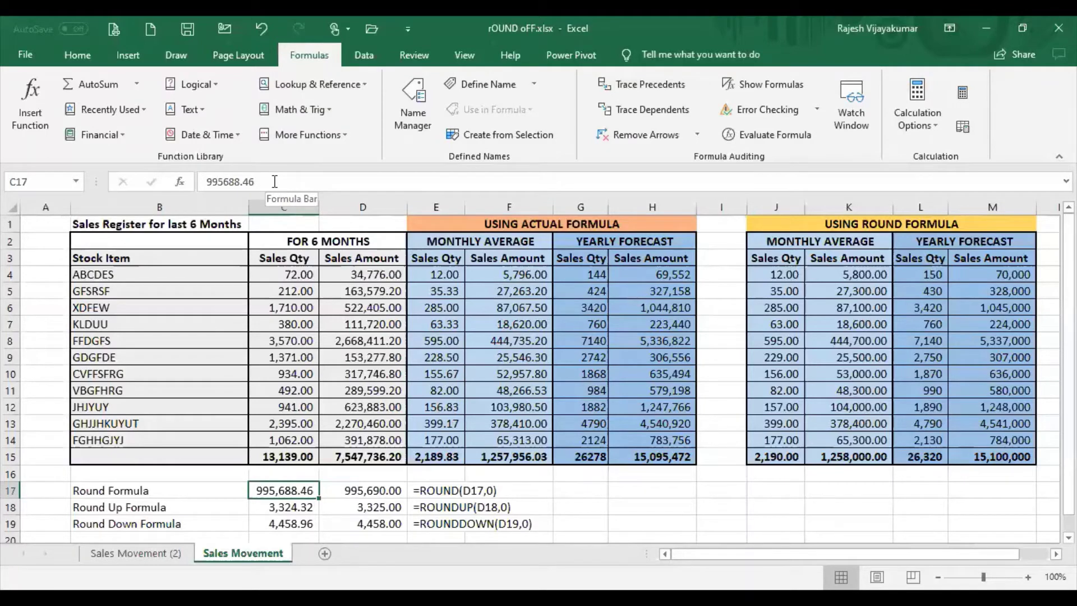
{"action": "key", "text": "Right"}
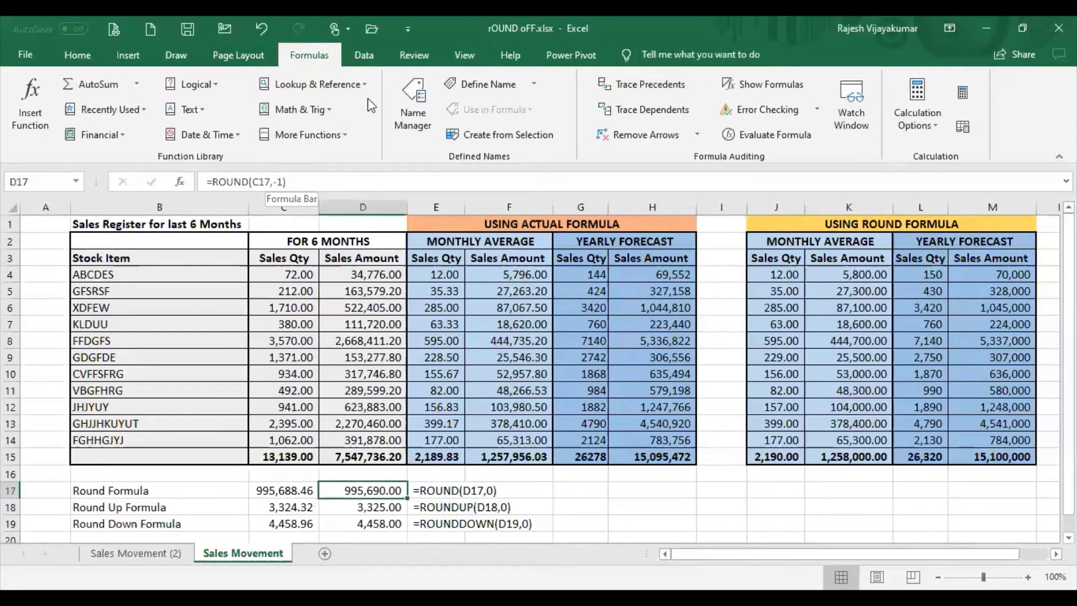
- Change D17 to =ROUND(C17,-2), rounding to the nearest hundred
{"action": "left_click", "coordinate": [278, 181]}
{"action": "key", "text": "BackSpace"}
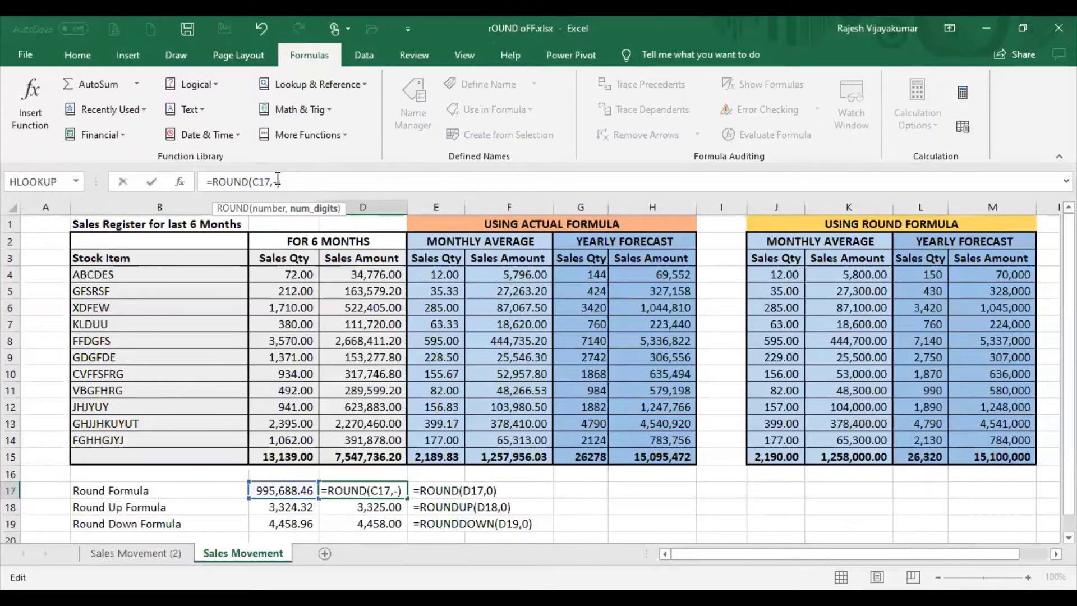
{"action": "type", "text": "2"}
{"action": "key", "text": "Return"}
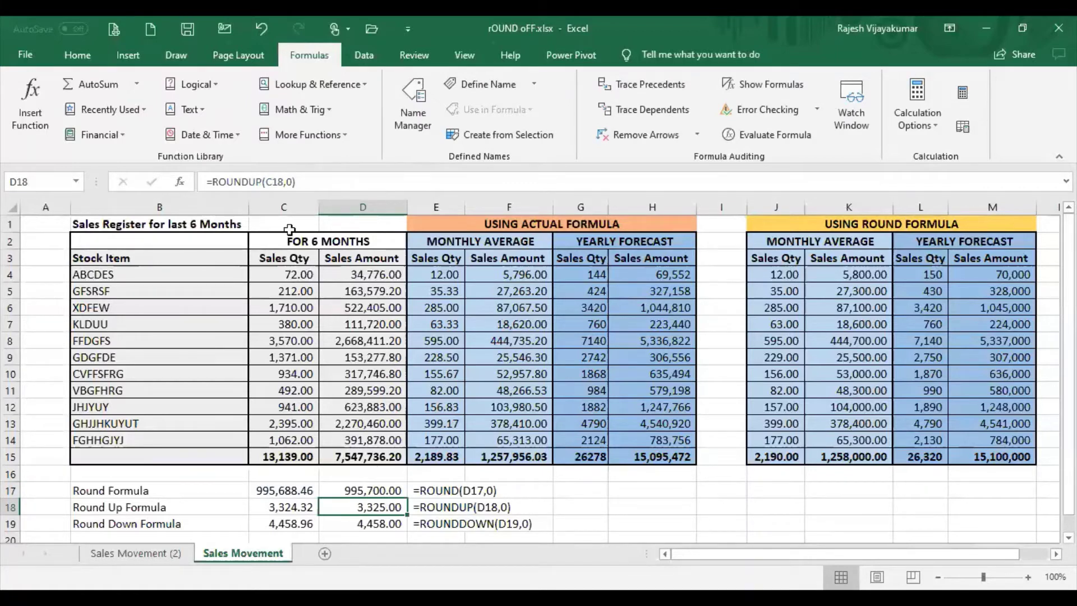
{"action": "left_click", "coordinate": [380, 490]}
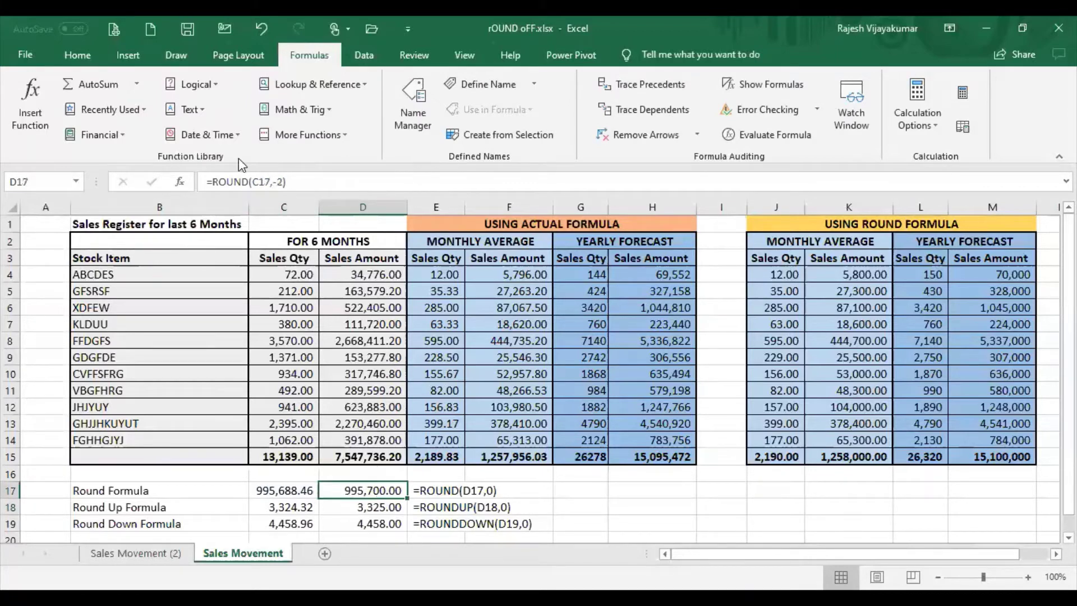
- Change D17 to =ROUND(C17,-3), rounding to the nearest thousand (996,000.00)
{"action": "left_click", "coordinate": [280, 182]}
{"action": "key", "text": "BackSpace"}
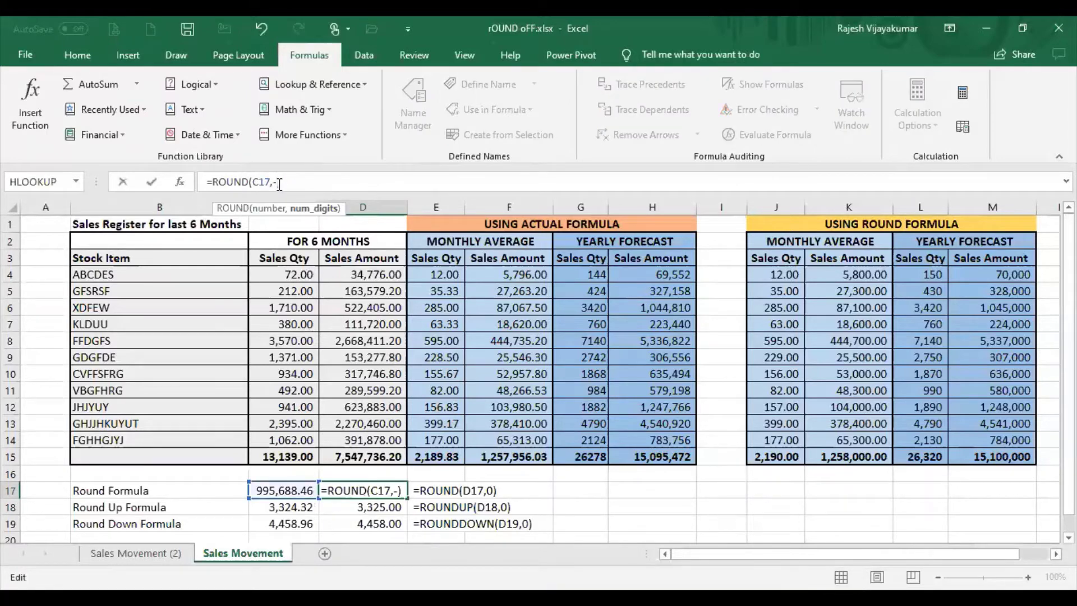
{"action": "type", "text": "3"}
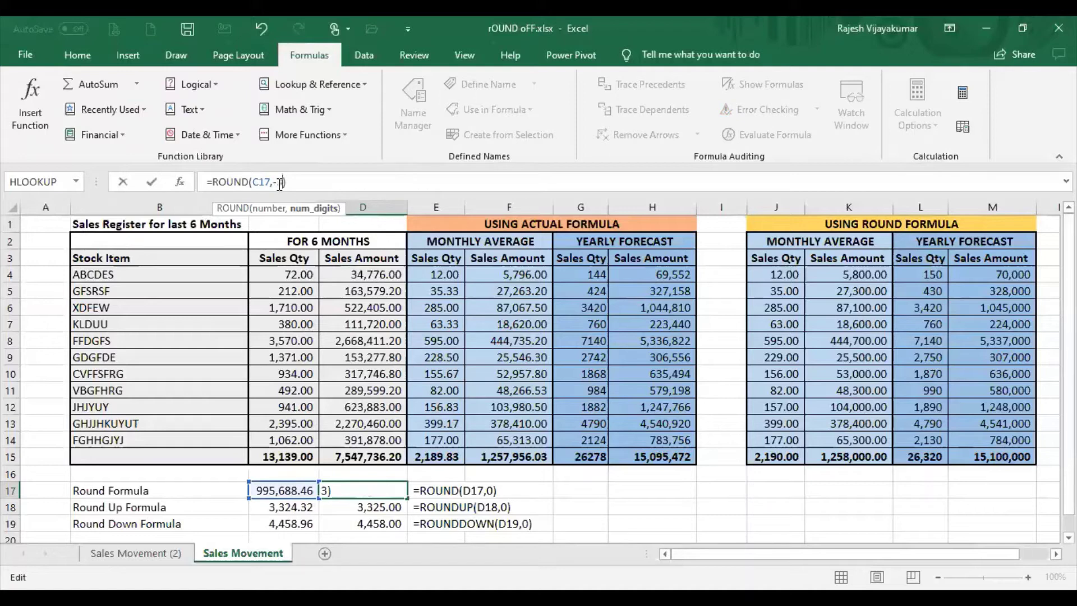
{"action": "key", "text": "Return"}
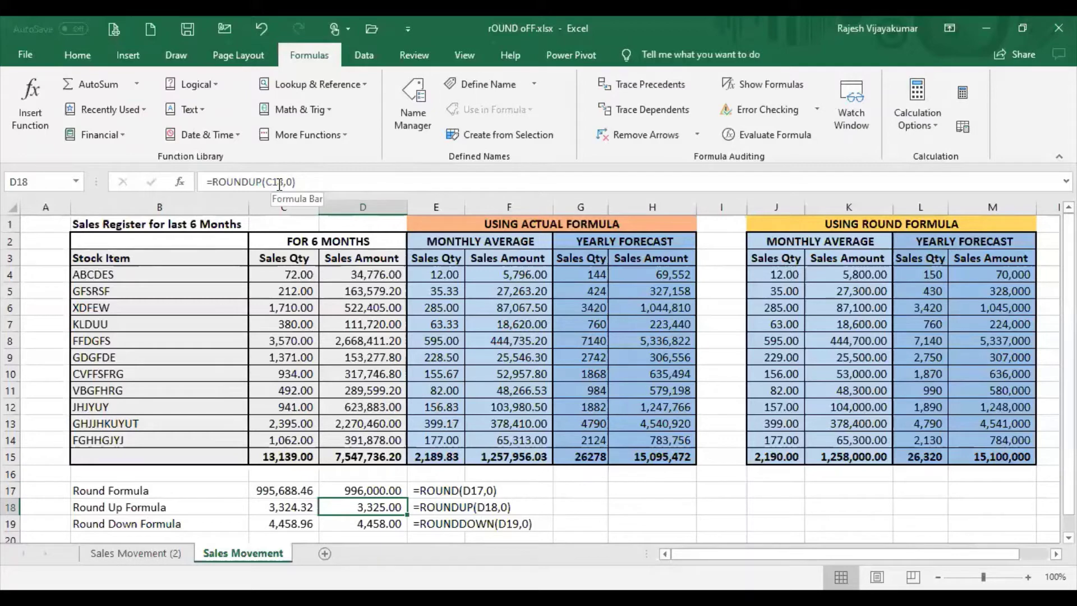
{"action": "key", "text": "Up"}
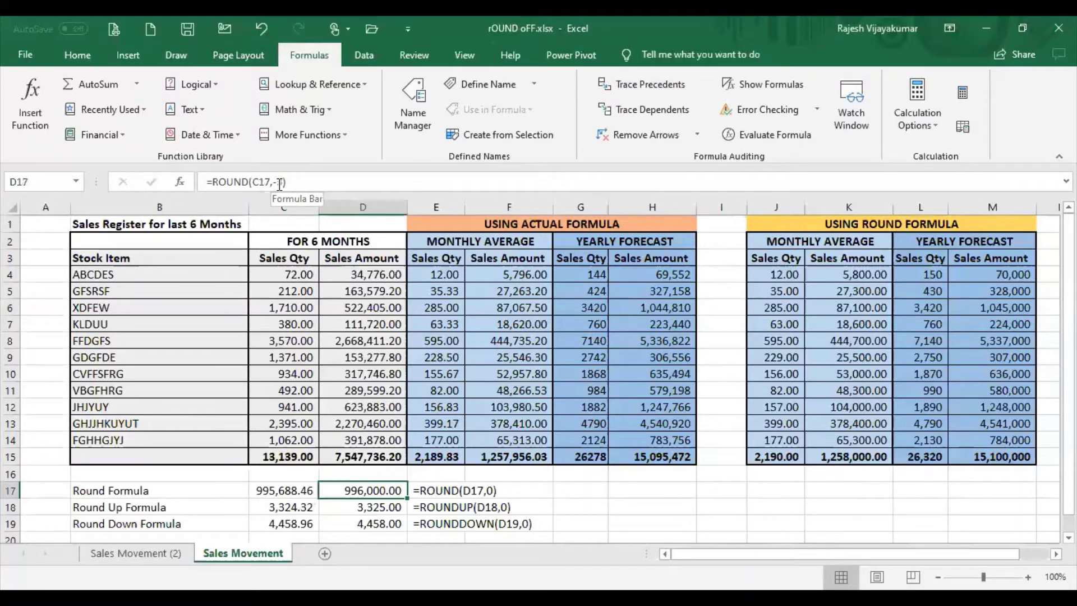
{"action": "key", "text": "Down"}
{"action": "key", "text": "Up"}
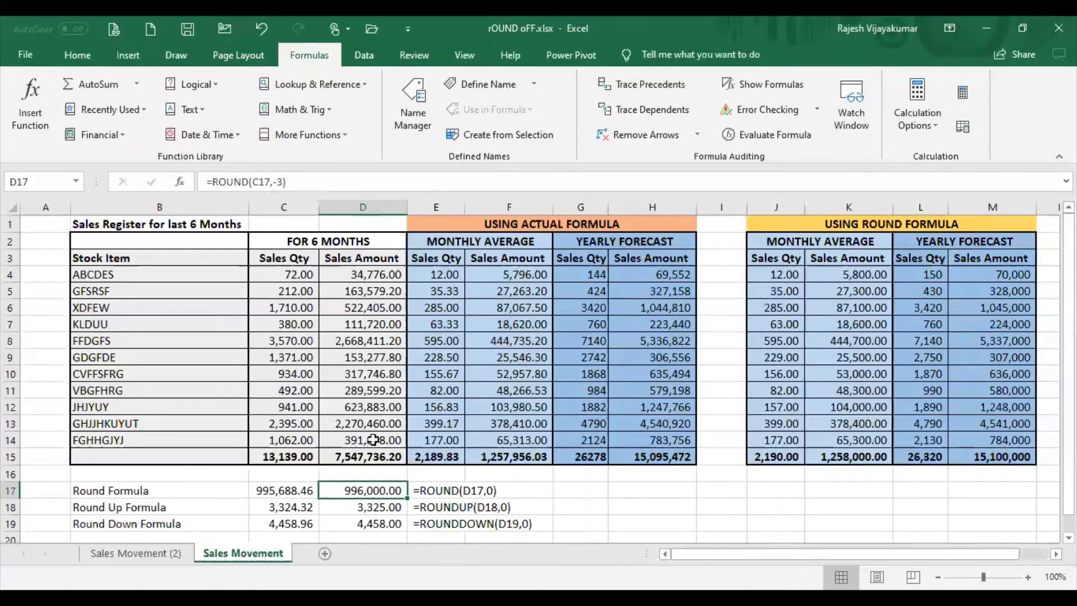
- Change C17 to 5688.46, then to 5688.46546
{"action": "left_click", "coordinate": [273, 490]}
{"action": "double_click", "coordinate": [273, 490]}
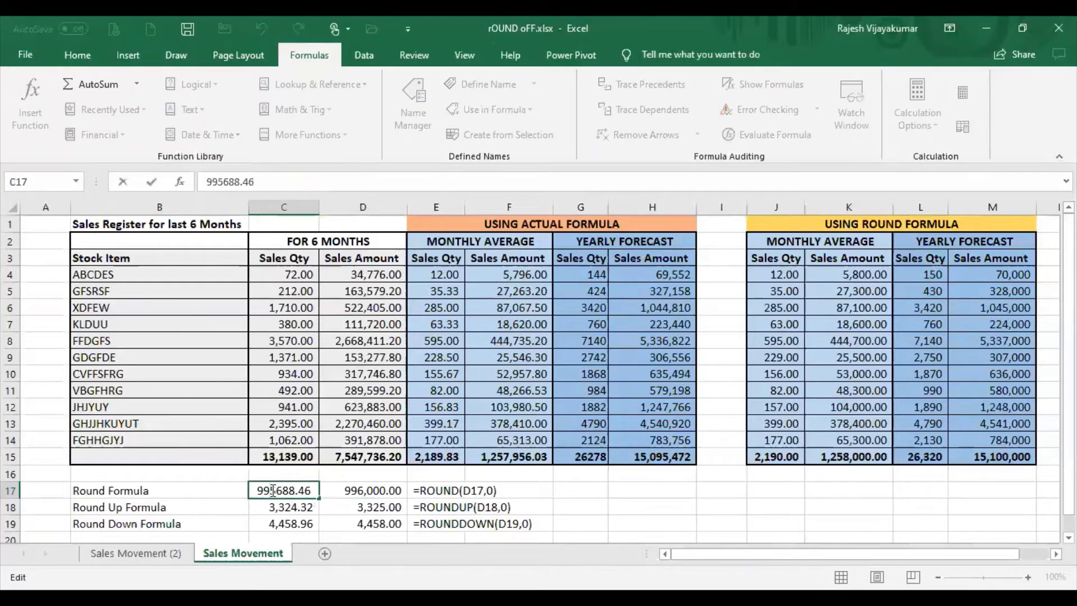
{"action": "key", "text": "BackSpace"}
{"action": "key", "text": "BackSpace"}
{"action": "key", "text": "Return"}
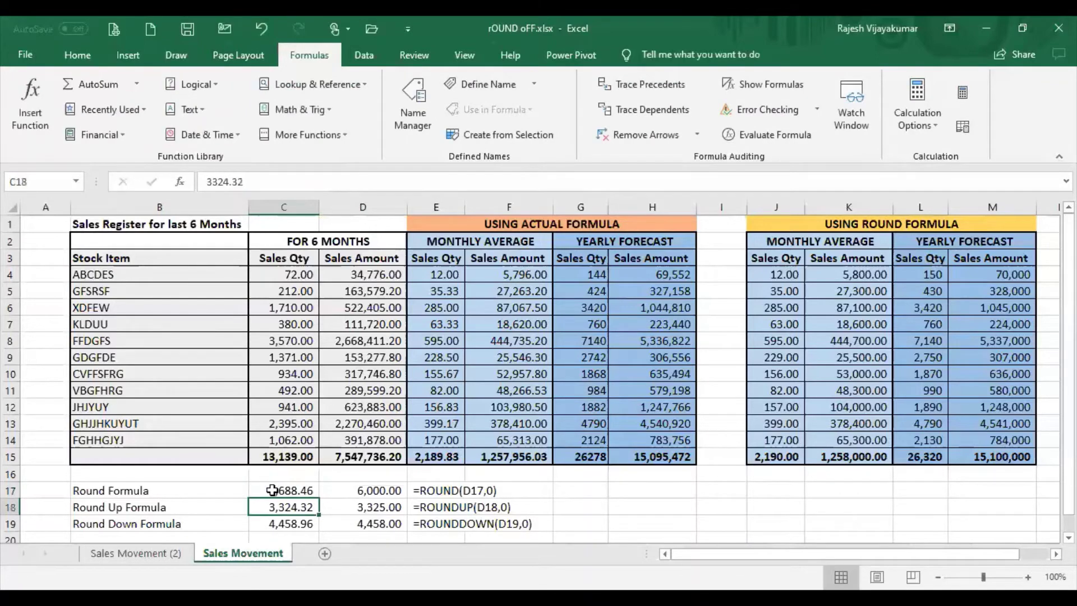
{"action": "left_click", "coordinate": [272, 490]}
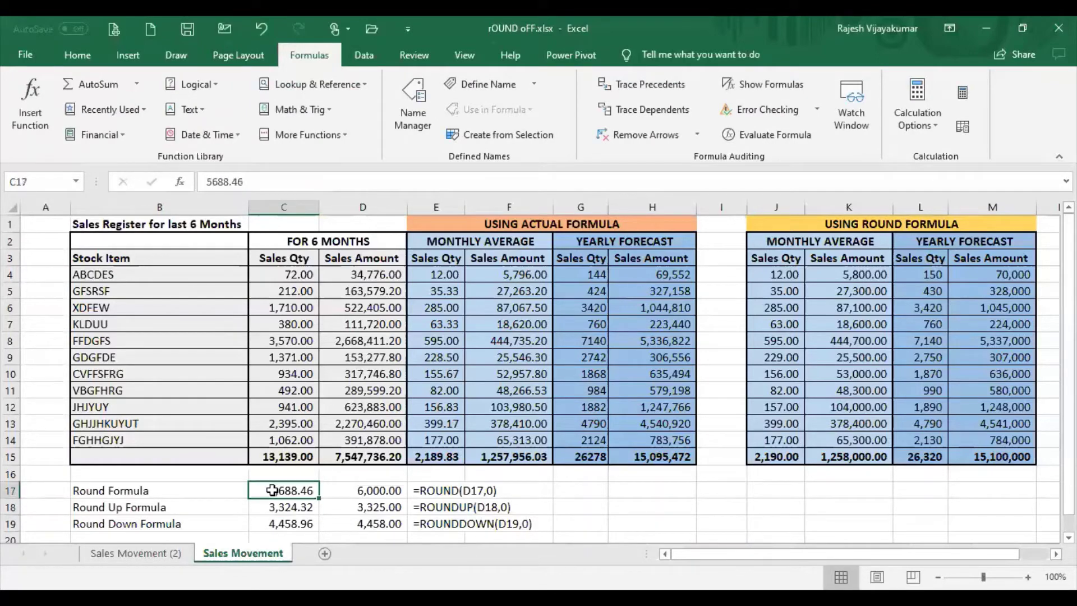
{"action": "left_click", "coordinate": [363, 491]}
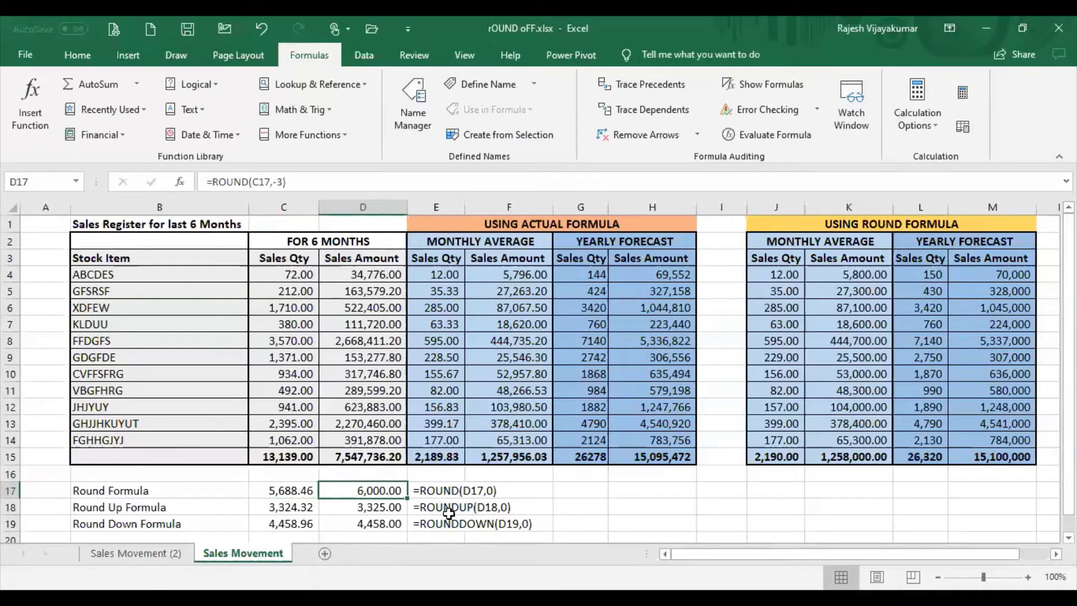
{"action": "double_click", "coordinate": [307, 491]}
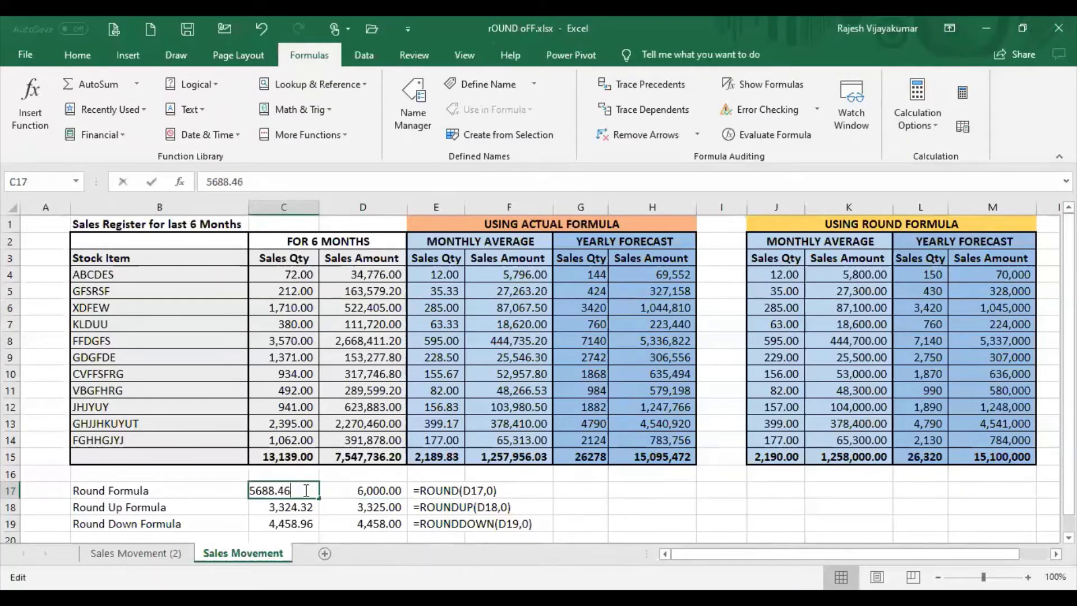
{"action": "type", "text": "546"}
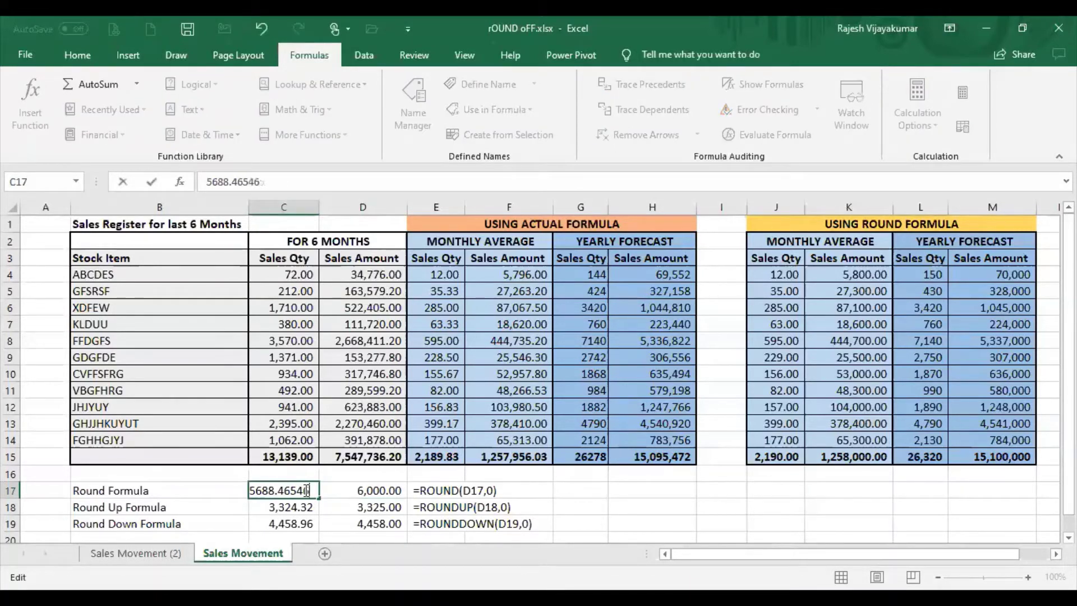
{"action": "key", "text": "Return"}
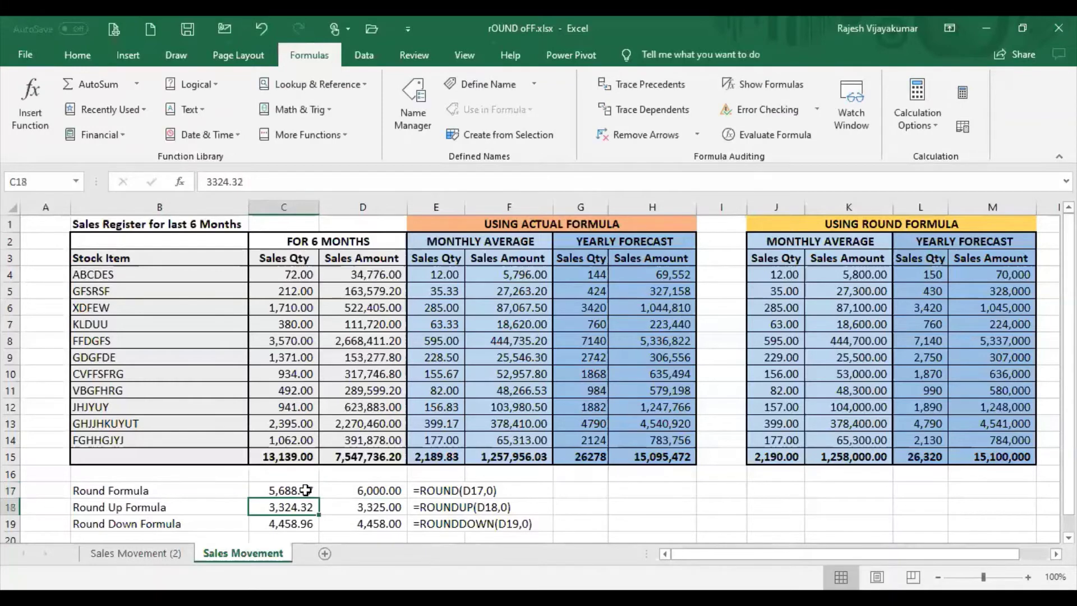
{"action": "left_click", "coordinate": [378, 490]}
{"action": "left_click", "coordinate": [292, 493]}
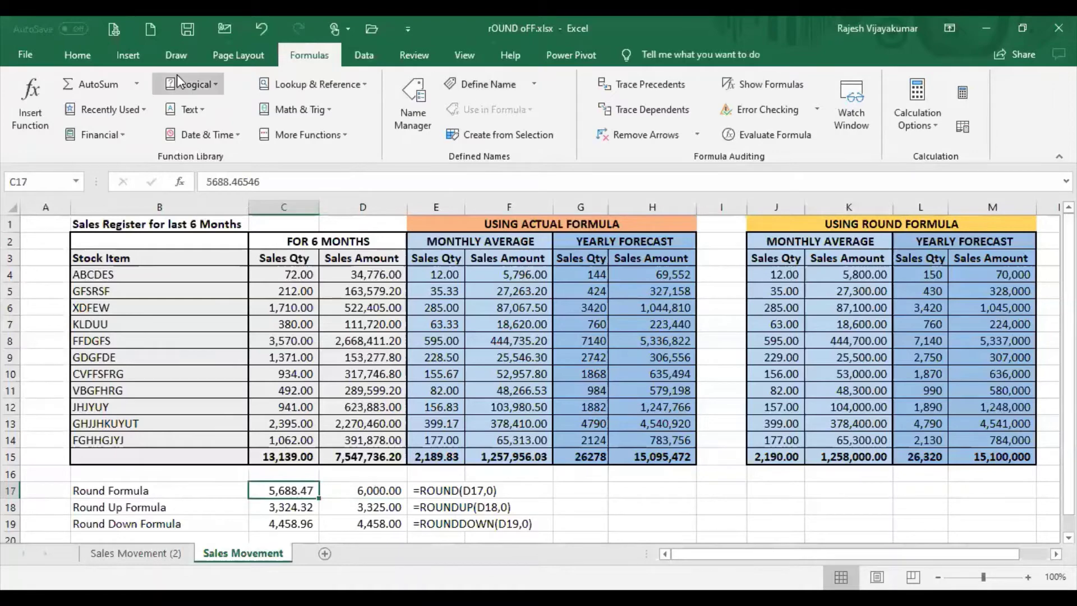
- Change D17's formula to =ROUND(C17,3), displaying 5,688.47
{"action": "left_click", "coordinate": [78, 56]}
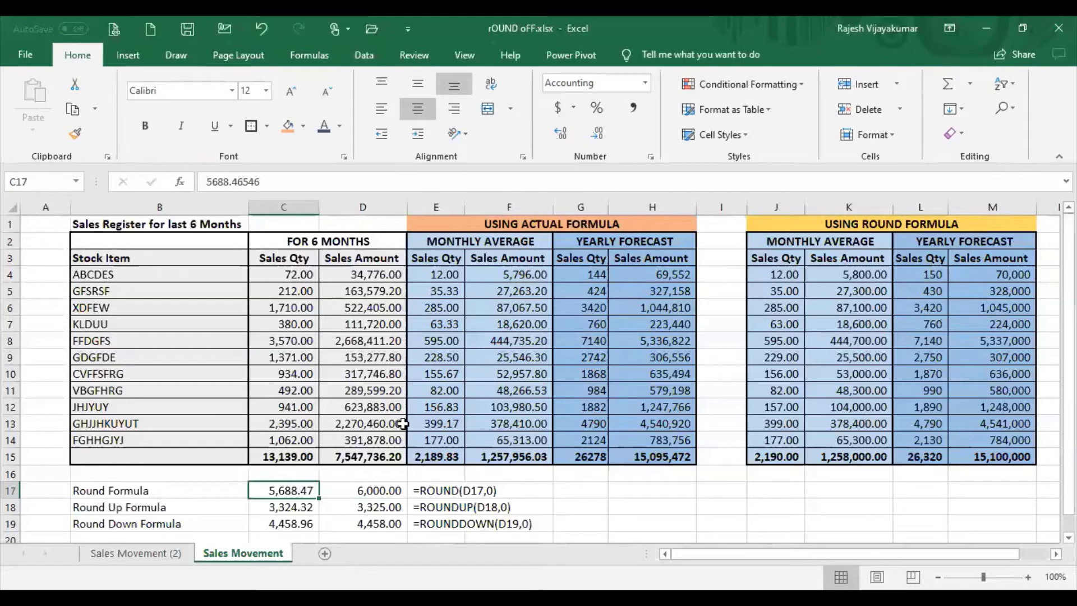
{"action": "left_click", "coordinate": [388, 492]}
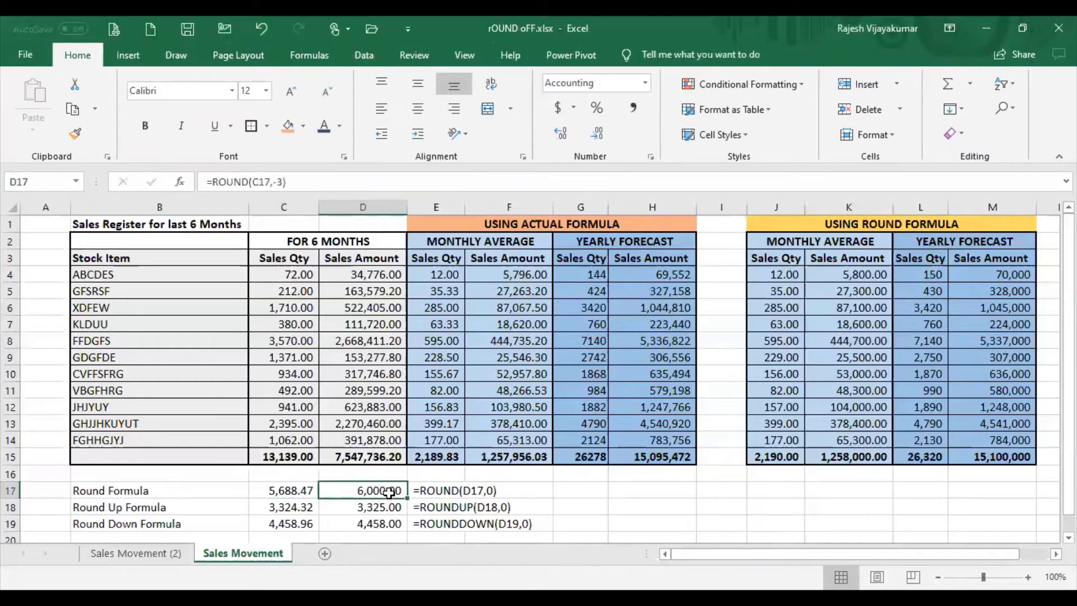
{"action": "left_click", "coordinate": [281, 179]}
{"action": "key", "text": "BackSpace"}
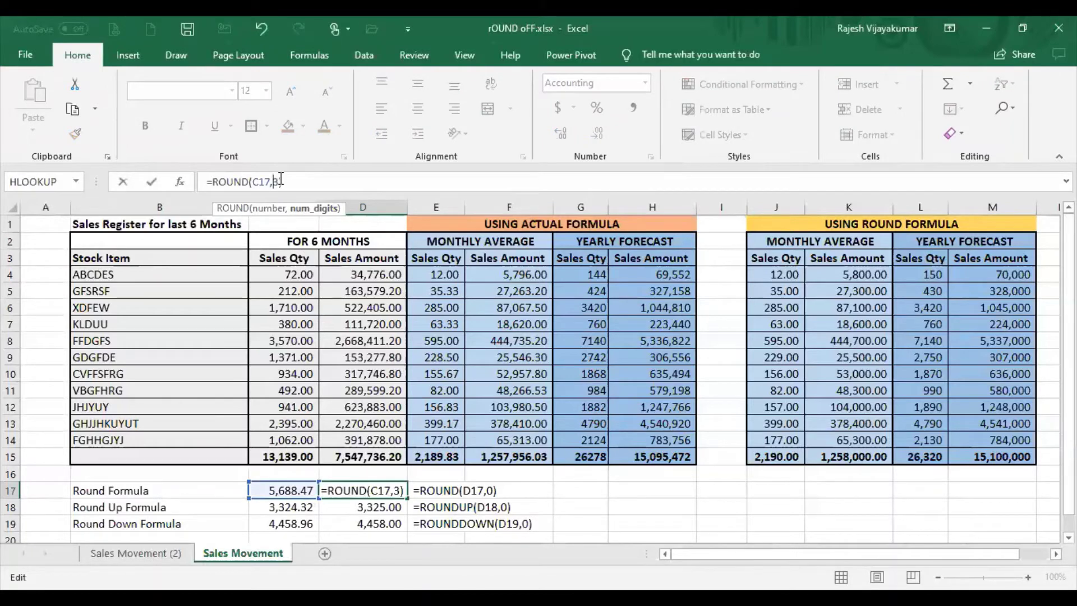
{"action": "key", "text": "Return"}
{"action": "key", "text": "Up"}
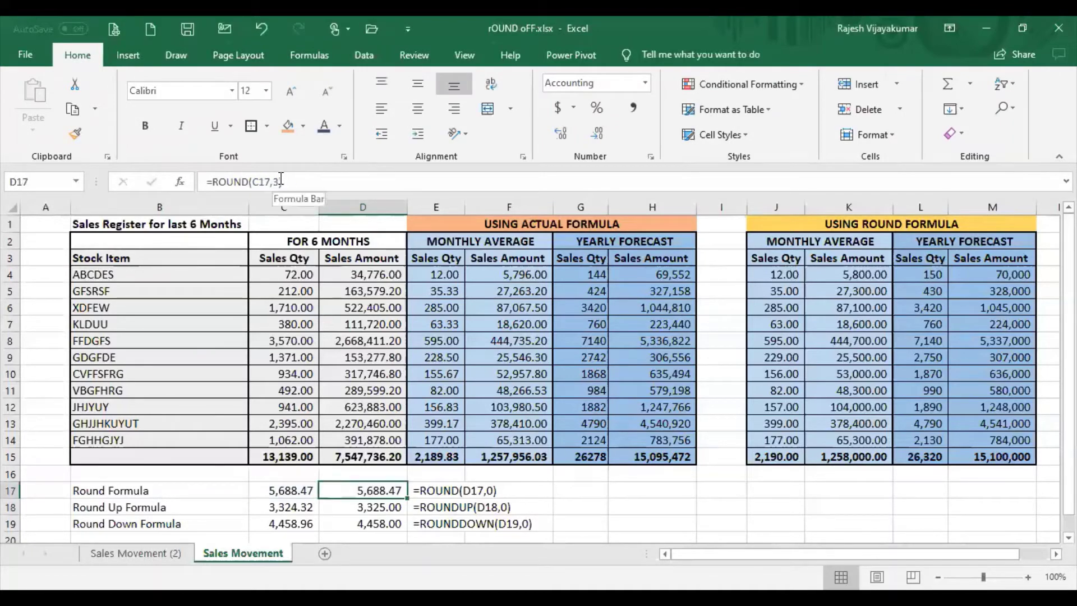
{"action": "left_click", "coordinate": [366, 206]}
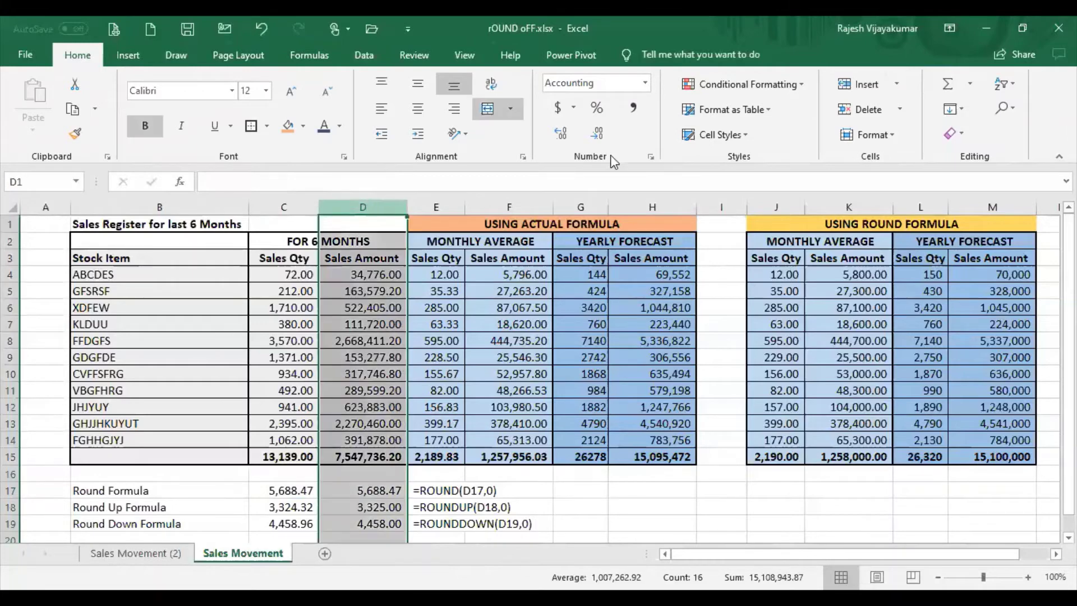
- Format column D as Number with 9 decimal places
{"action": "left_click", "coordinate": [649, 157]}
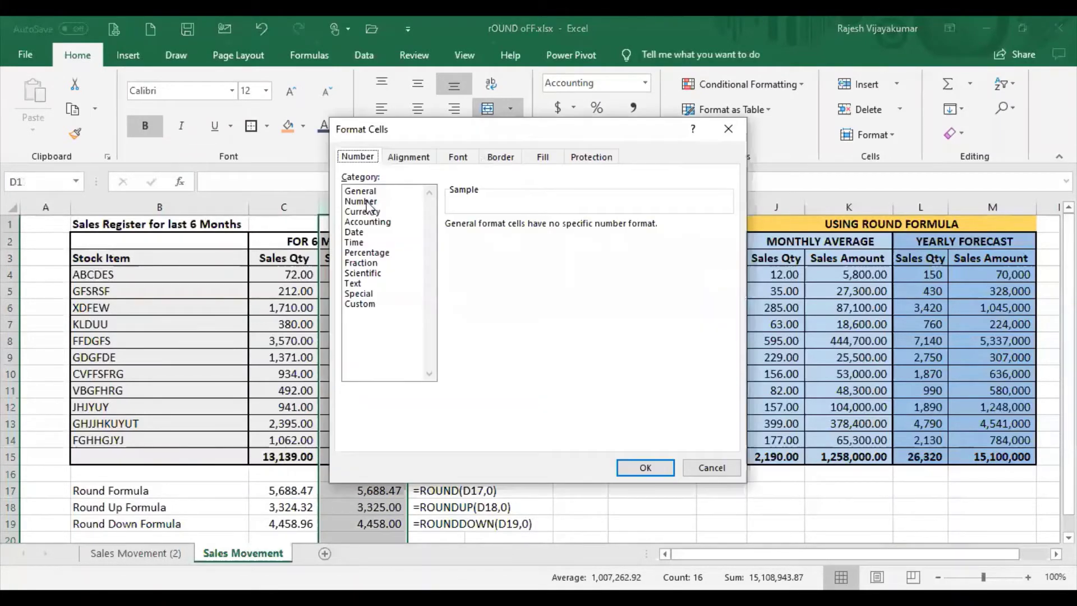
{"action": "left_click", "coordinate": [362, 201]}
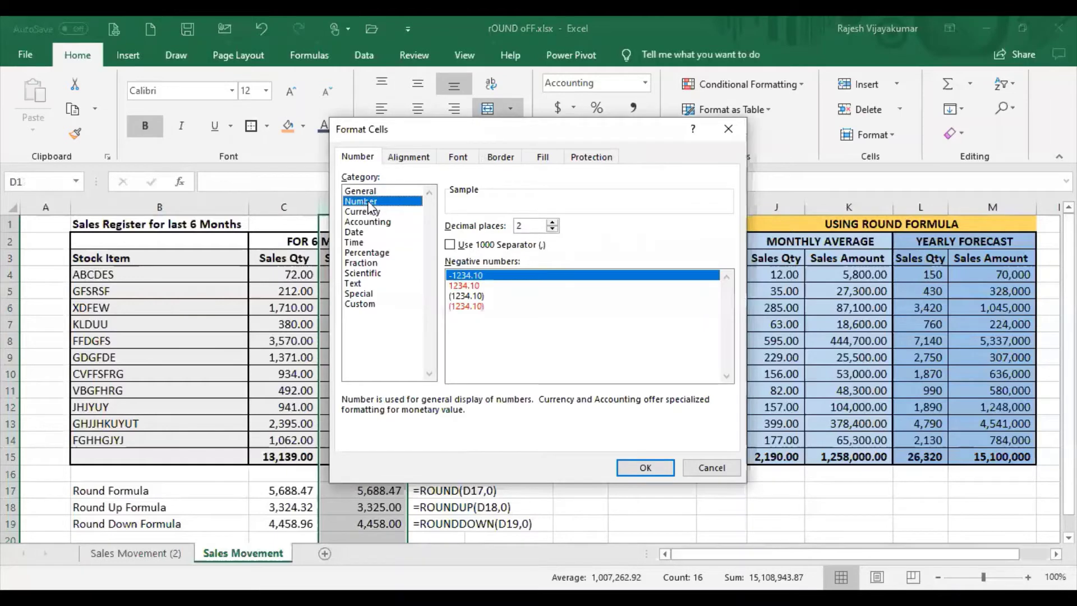
{"action": "left_click", "coordinate": [552, 223]}
{"action": "left_click", "coordinate": [552, 223]}
{"action": "left_click", "coordinate": [553, 223]}
{"action": "left_click", "coordinate": [552, 223]}
{"action": "left_click", "coordinate": [552, 223]}
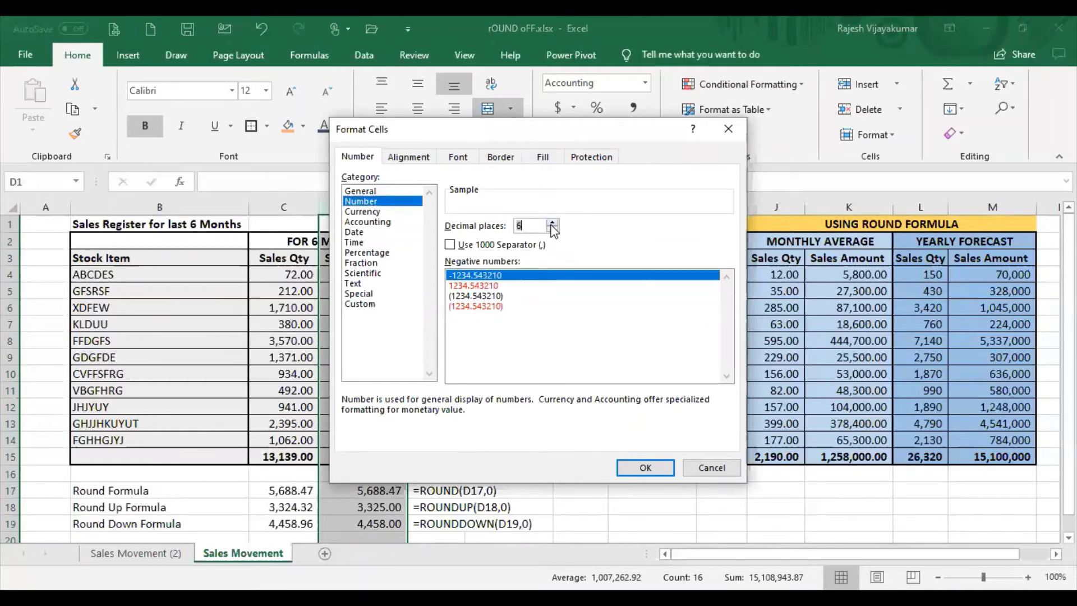
{"action": "left_click", "coordinate": [552, 223]}
{"action": "left_click", "coordinate": [552, 223]}
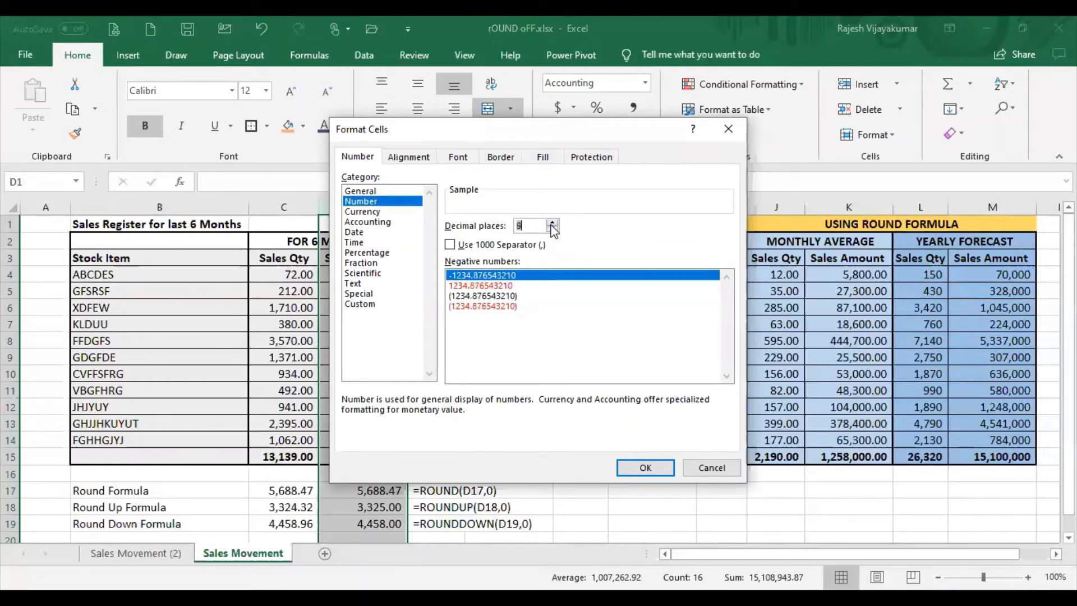
{"action": "left_click", "coordinate": [644, 467]}
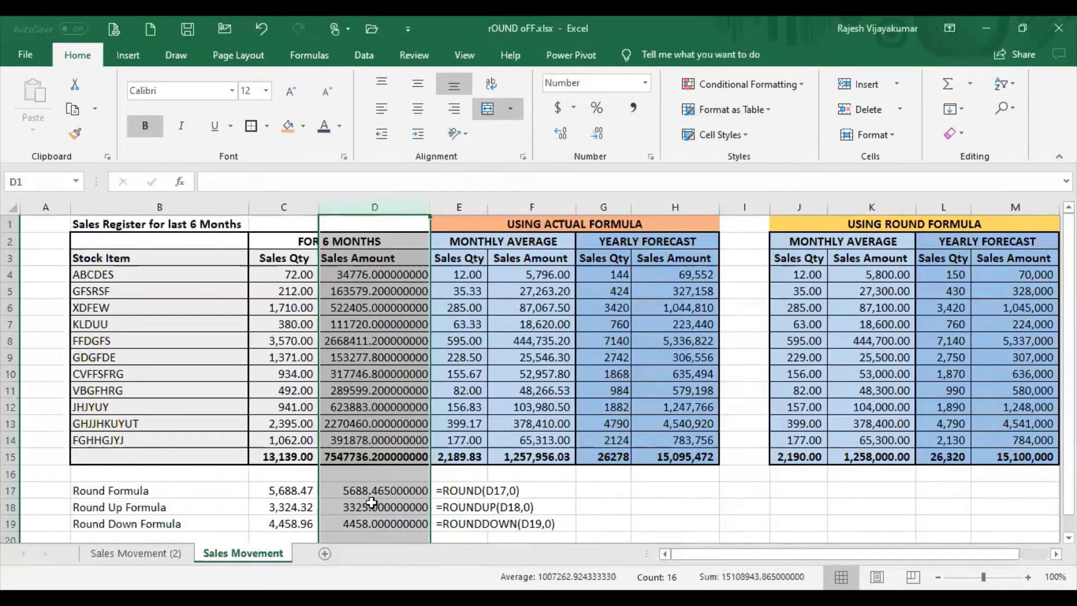
- Copy D17's number format onto C17 with Format Painter and autofit column C
{"action": "left_click", "coordinate": [389, 491]}
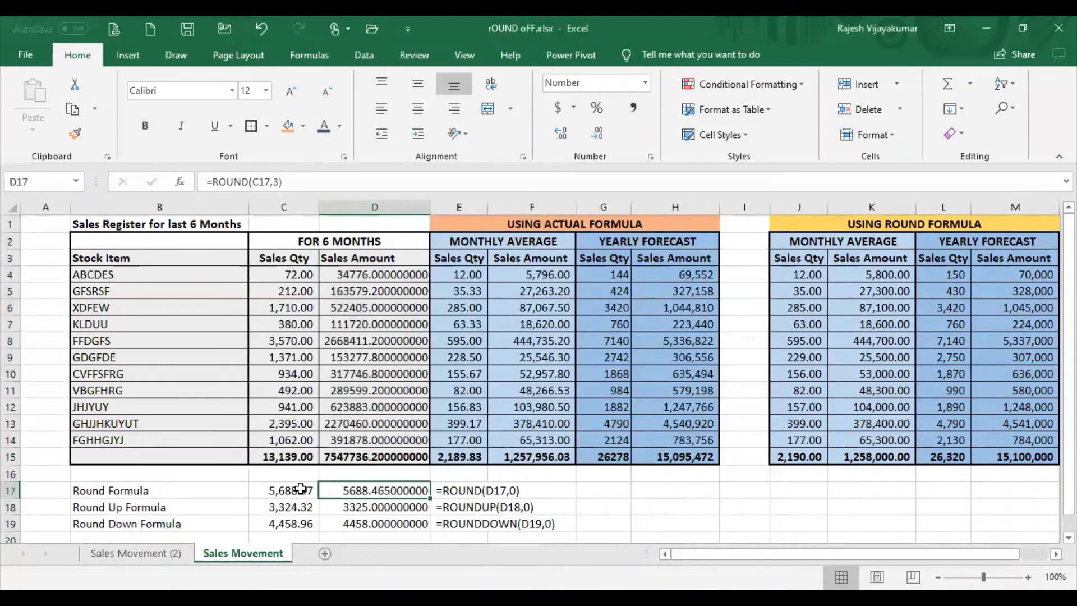
{"action": "left_click", "coordinate": [75, 132]}
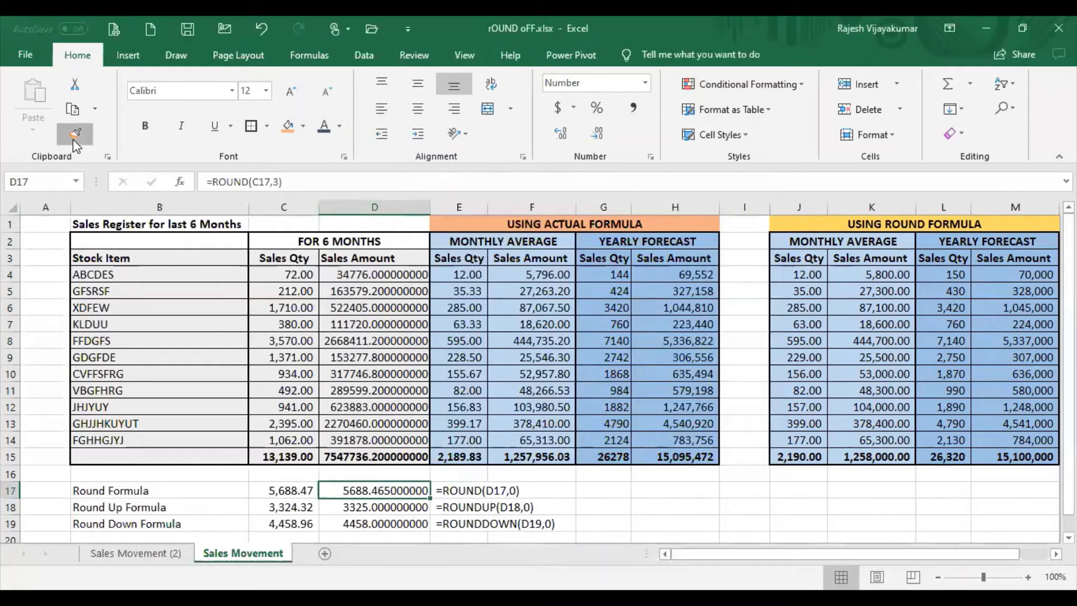
{"action": "left_click", "coordinate": [278, 491]}
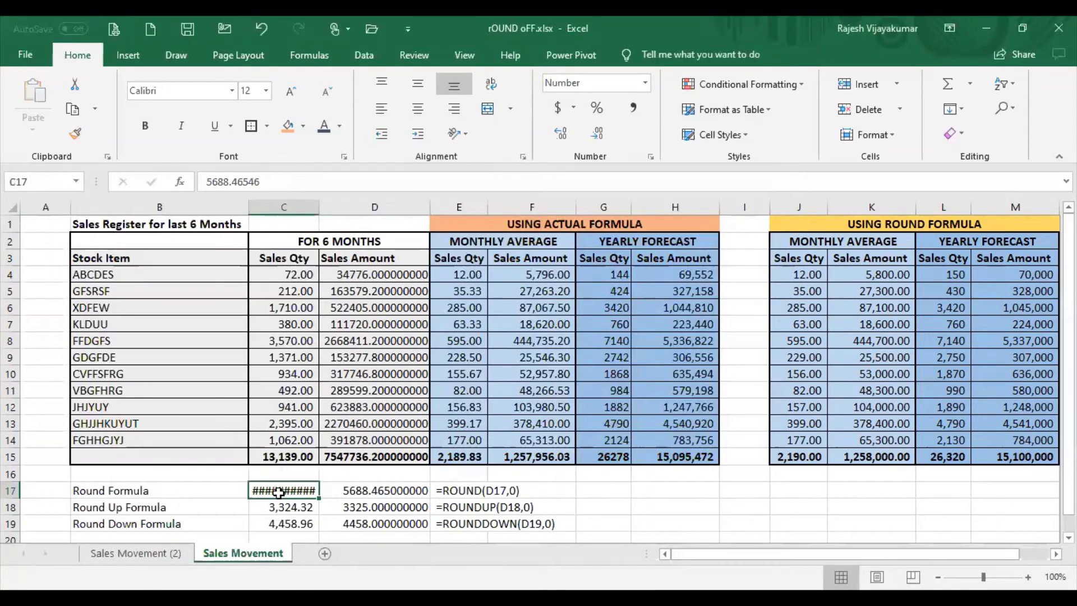
{"action": "double_click", "coordinate": [323, 205]}
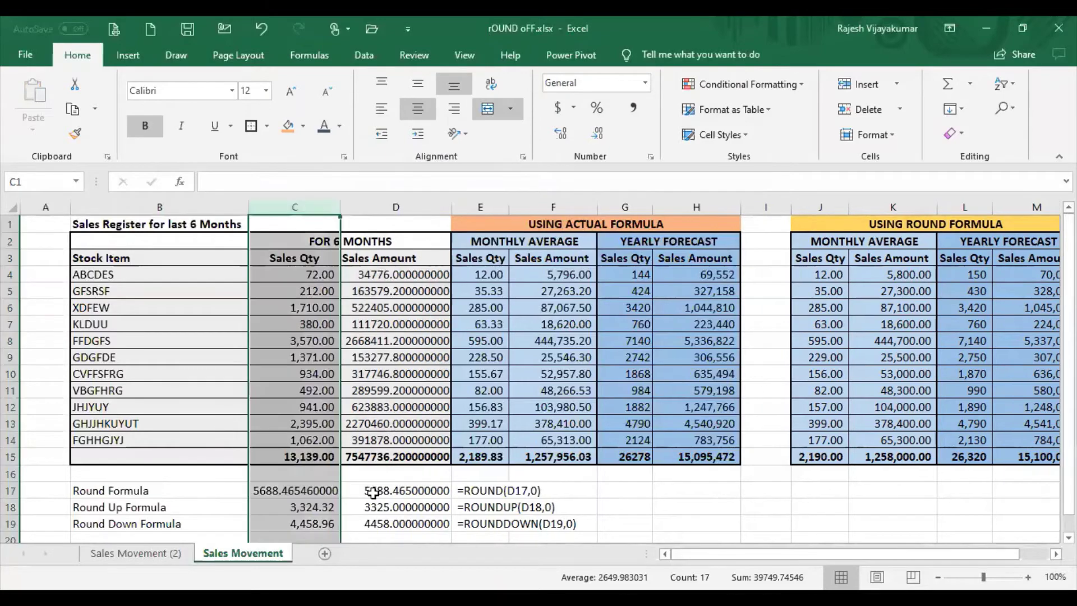
{"action": "left_click", "coordinate": [310, 491]}
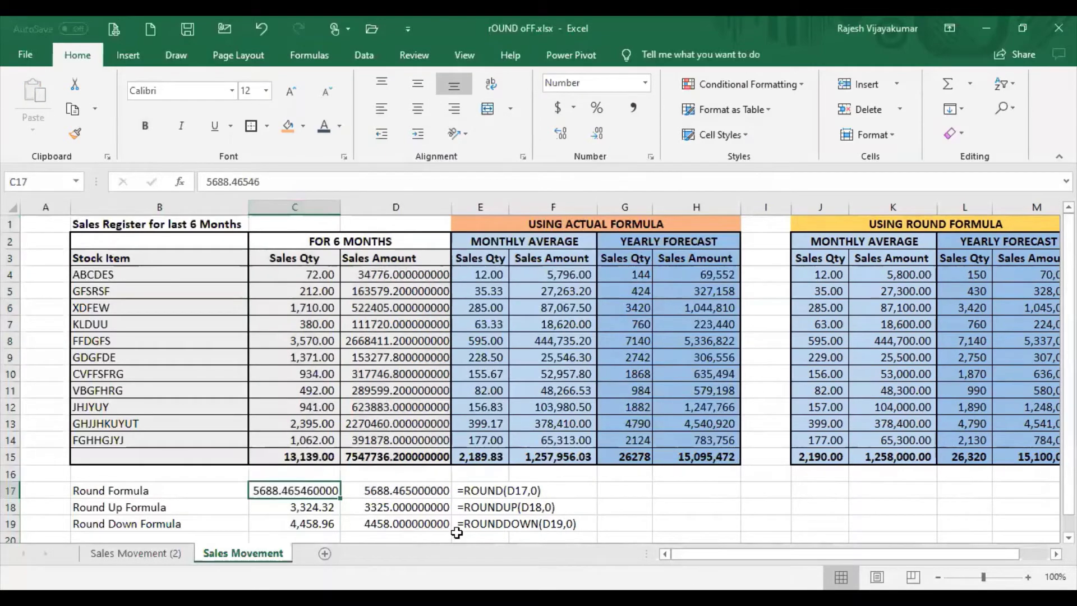
- Change D17 to =ROUND(C17,-3) so it shows 6000.000000000
{"action": "left_click", "coordinate": [413, 492]}
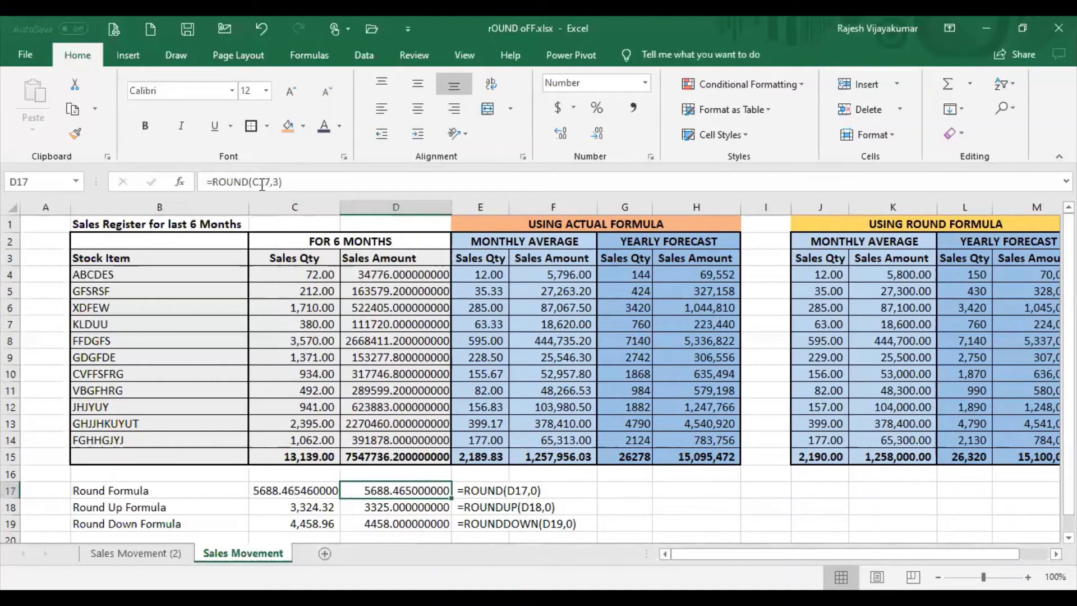
{"action": "left_click", "coordinate": [339, 181]}
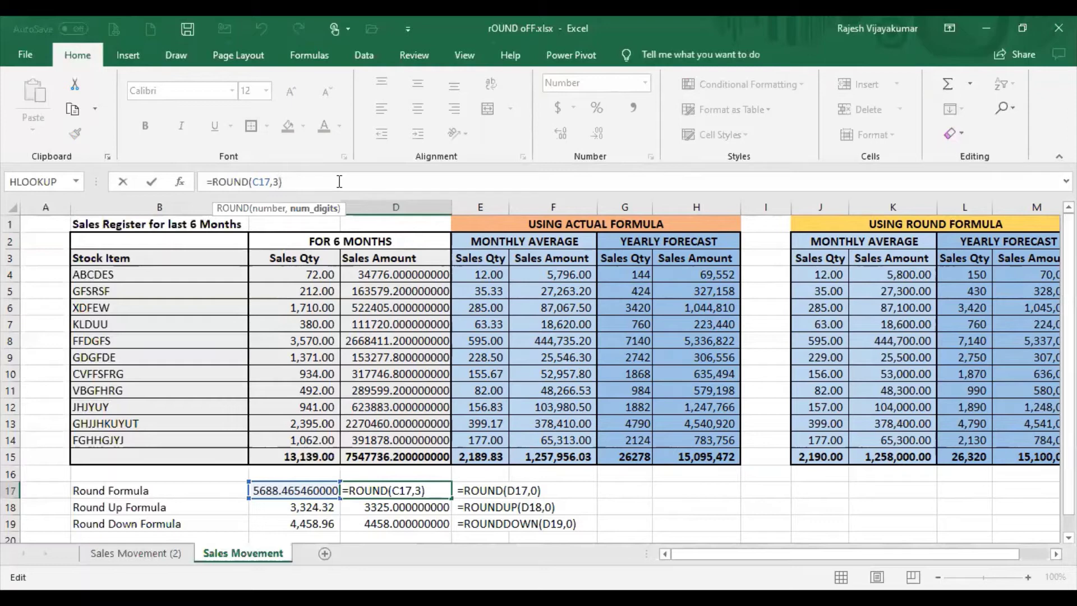
{"action": "left_click", "coordinate": [273, 182]}
{"action": "type", "text": "-"}
{"action": "key", "text": "Return"}
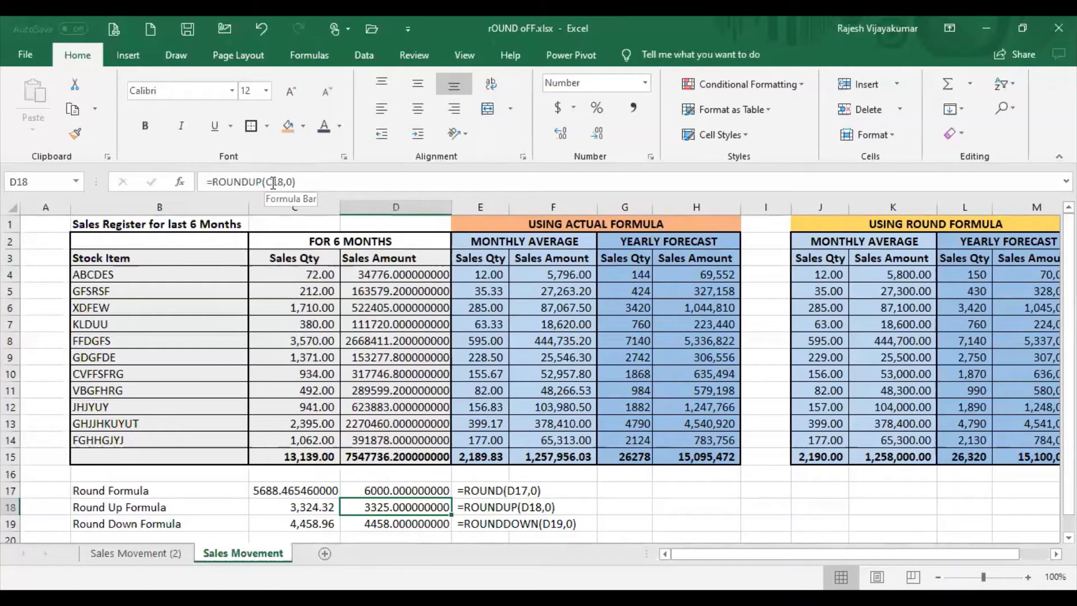
- Review the Round Up source value 3,324.32 in C18 and the ROUNDUP formula text in E18
{"action": "left_click", "coordinate": [316, 507]}
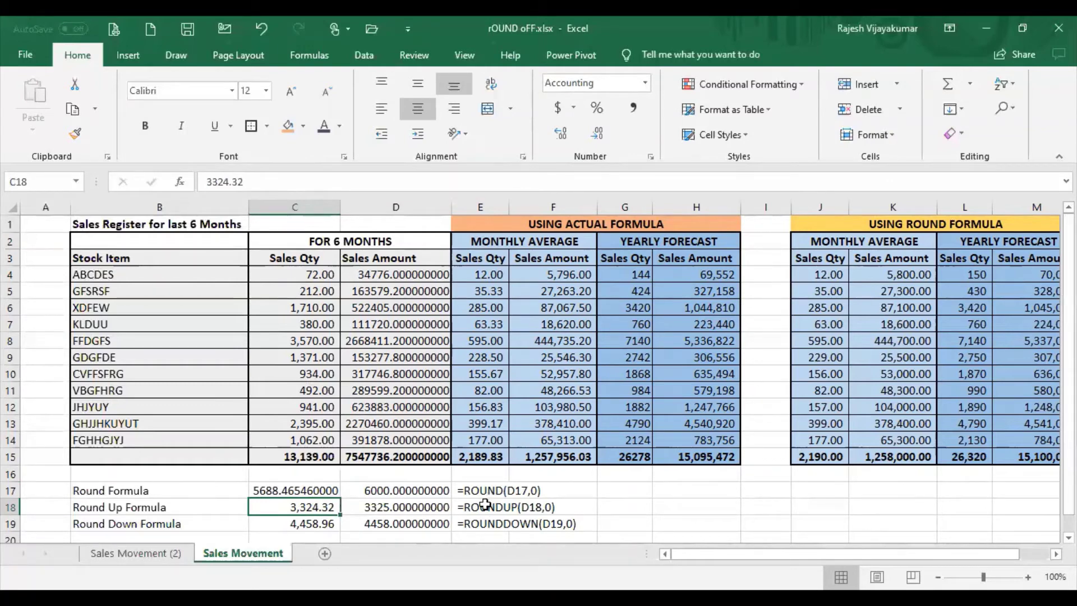
{"action": "left_click", "coordinate": [483, 506]}
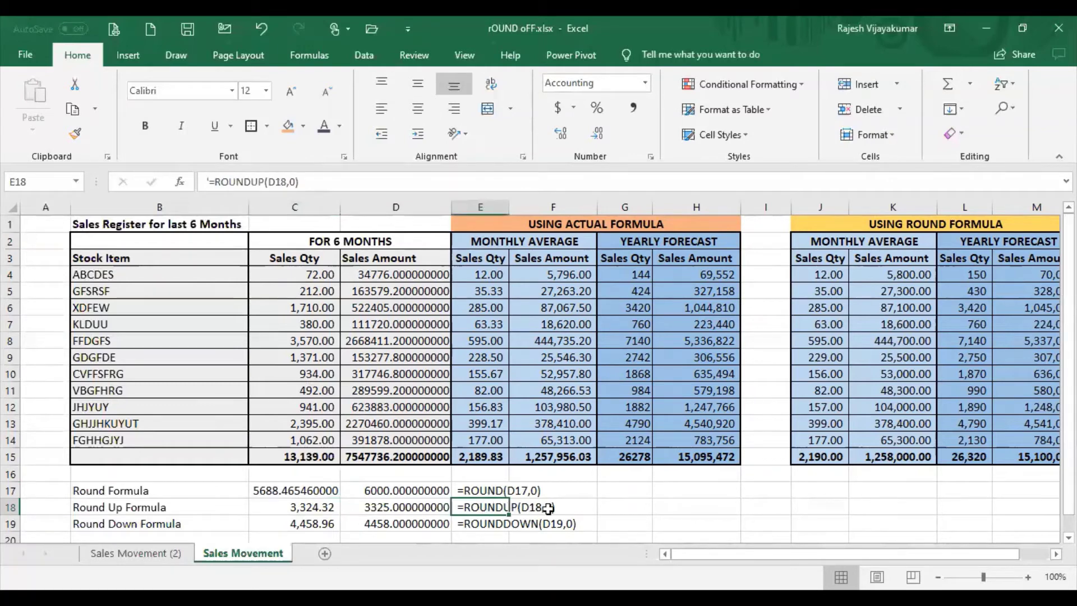
{"action": "left_click", "coordinate": [304, 508]}
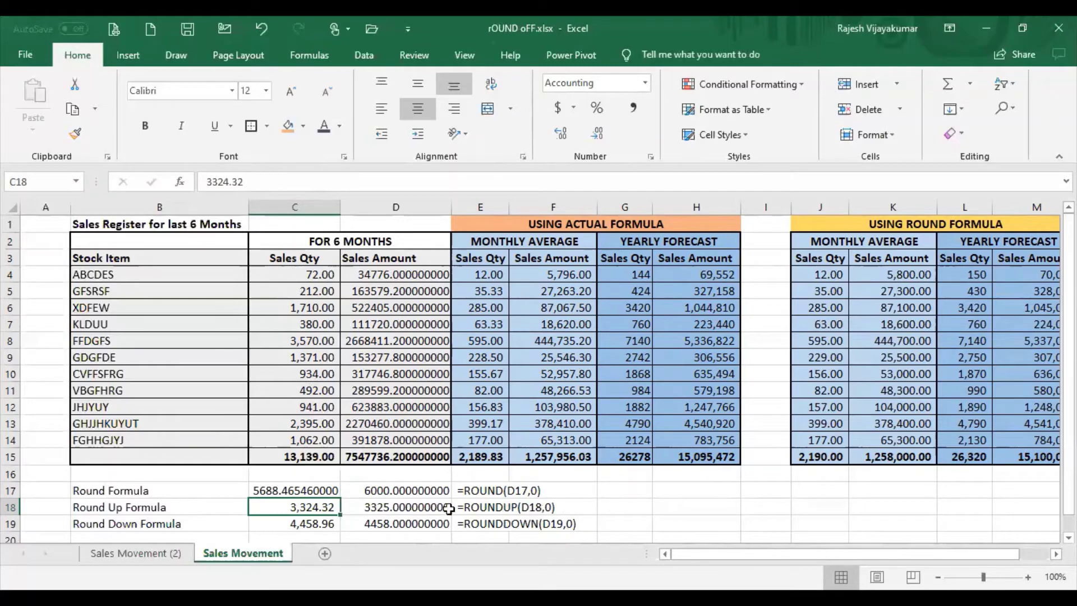
{"action": "left_click", "coordinate": [397, 208]}
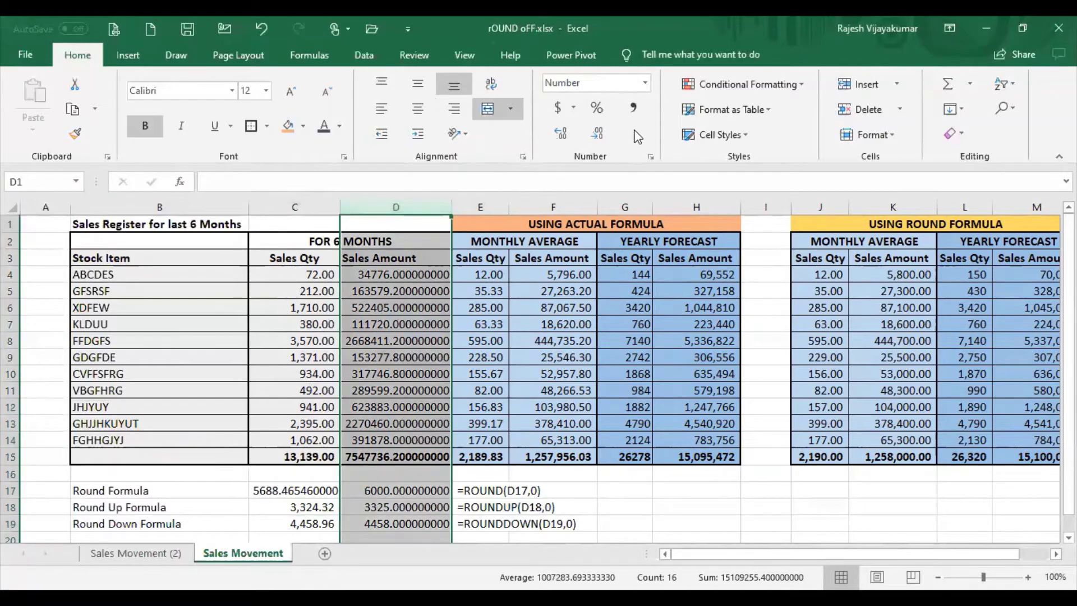
- Apply Comma Style to column D so D17 reads 6,000.00
{"action": "left_click", "coordinate": [633, 108]}
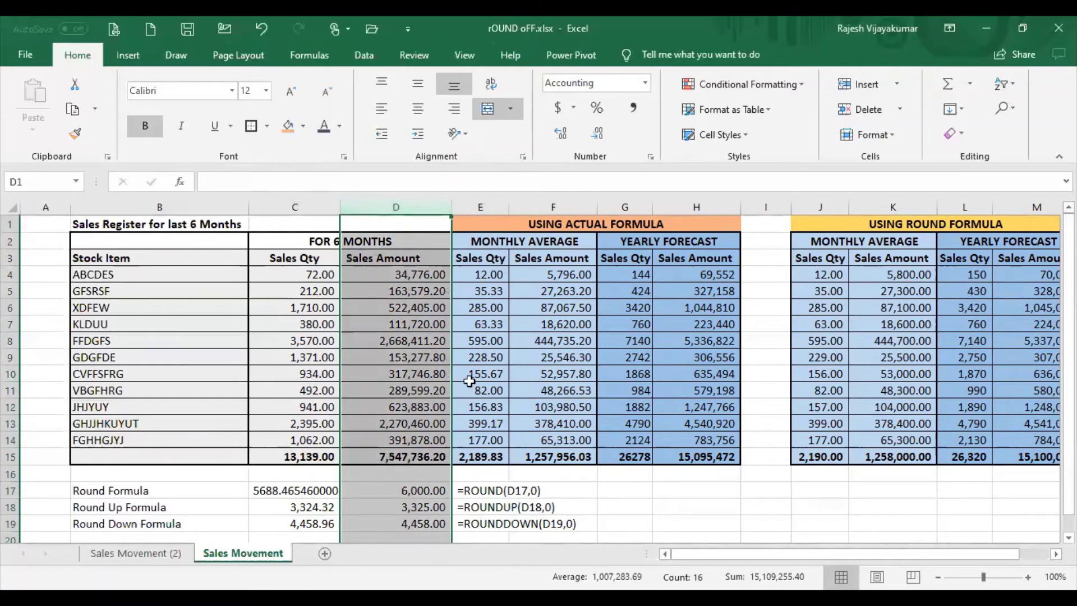
{"action": "left_click", "coordinate": [327, 507]}
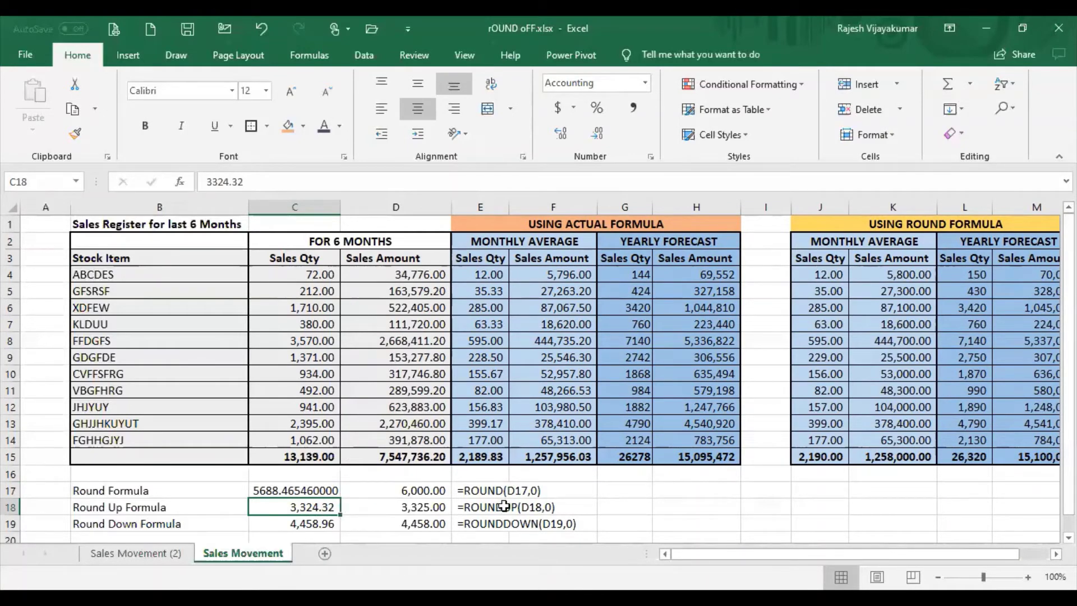
{"action": "left_click", "coordinate": [418, 508]}
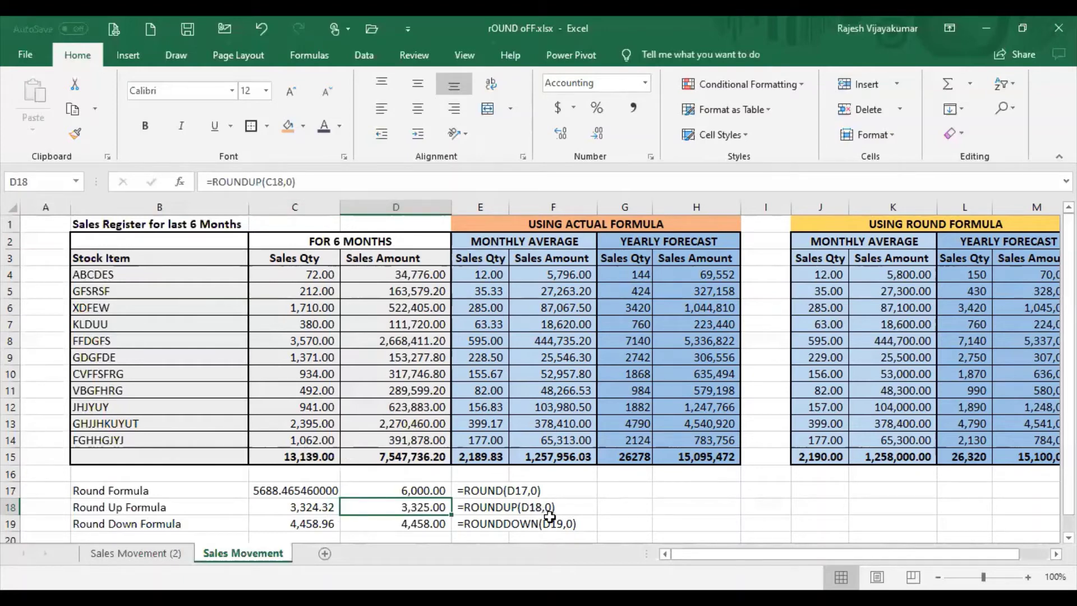
- Change D18's formula to =ROUNDUP(C18,2)
{"action": "left_click", "coordinate": [292, 181]}
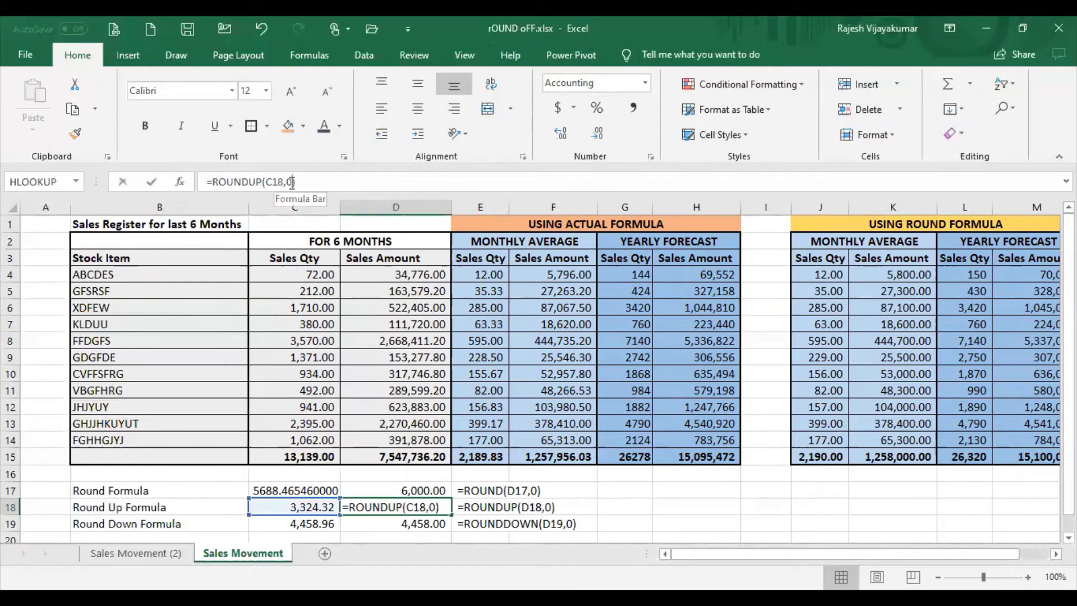
{"action": "key", "text": "BackSpace"}
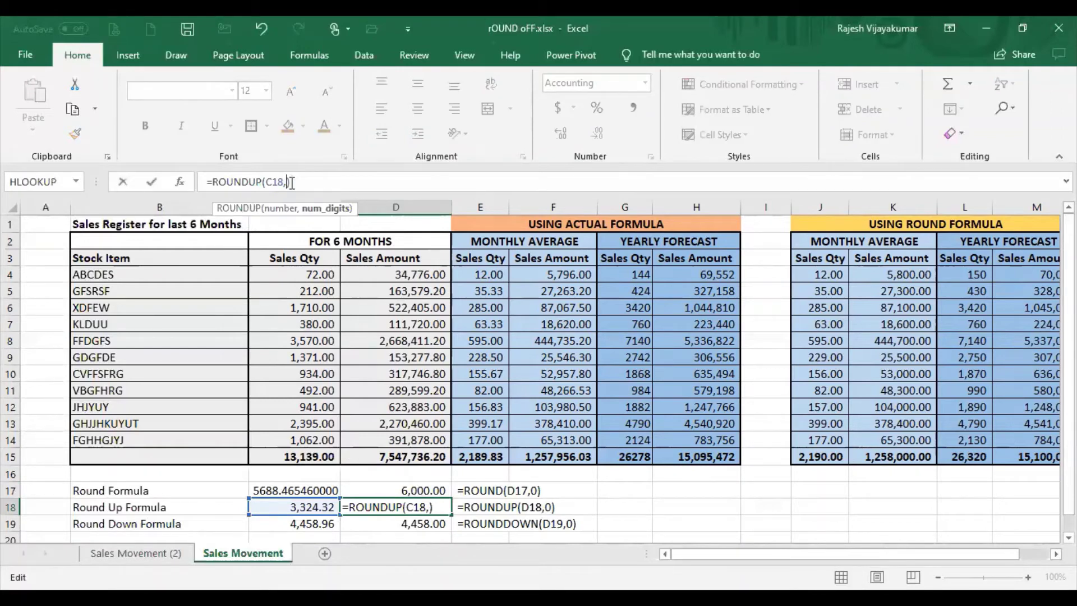
{"action": "type", "text": "2"}
{"action": "key", "text": "Return"}
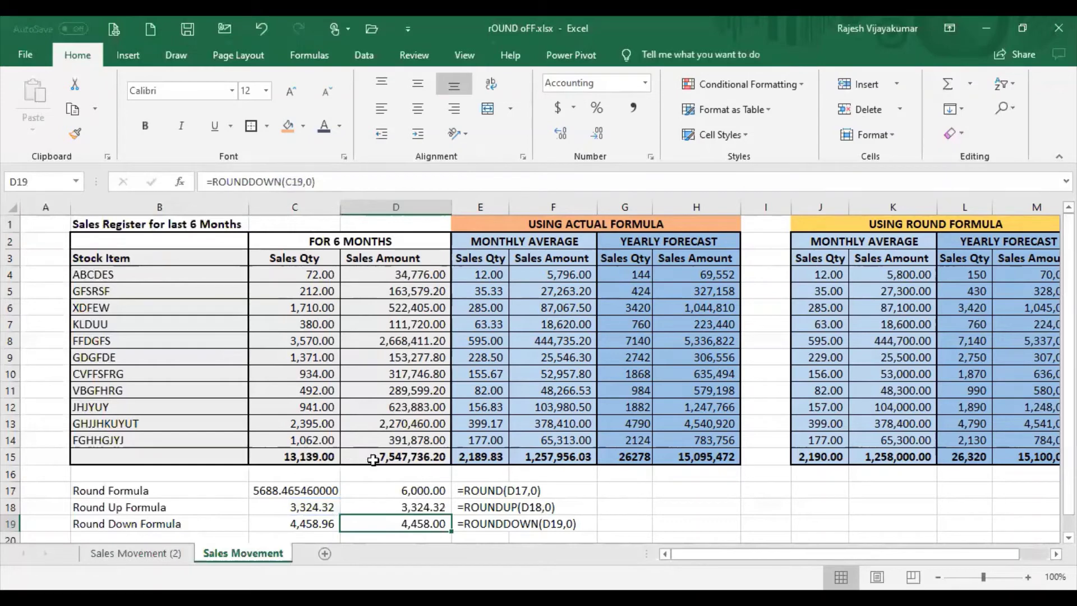
{"action": "left_click", "coordinate": [386, 508]}
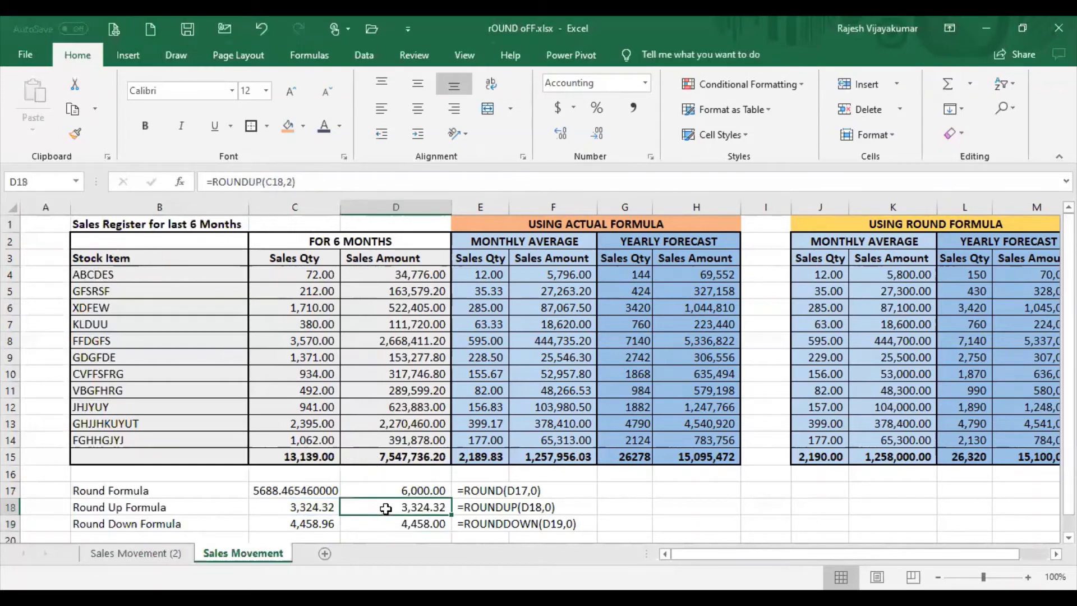
- Change D18 to =ROUNDUP(C18,-2), giving 3,400.00
{"action": "left_click", "coordinate": [287, 183]}
{"action": "type", "text": "-"}
{"action": "key", "text": "Return"}
{"action": "left_click", "coordinate": [287, 182]}
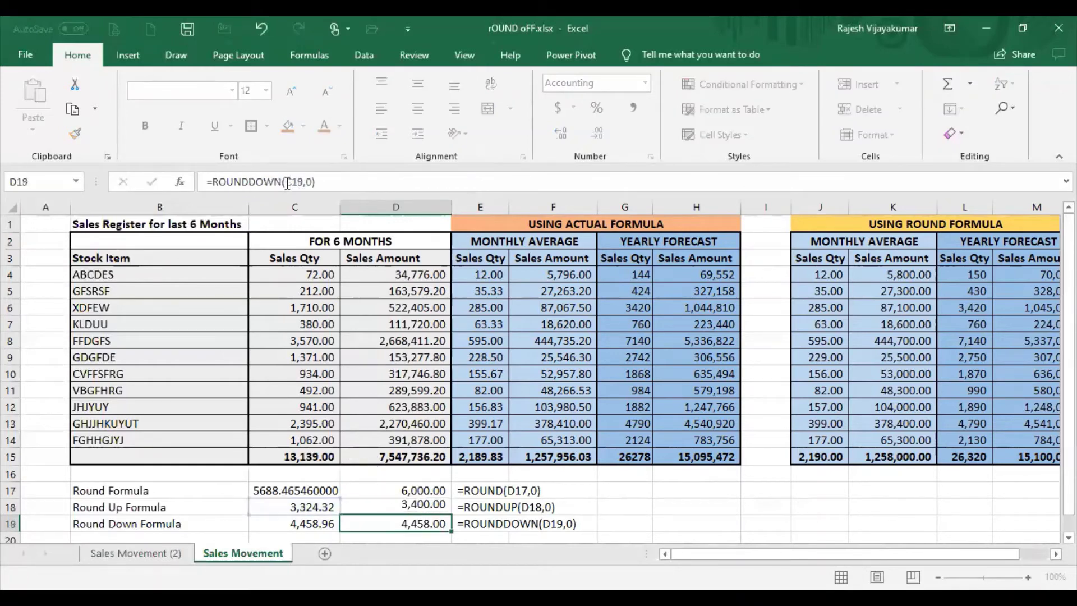
{"action": "key", "text": "Escape"}
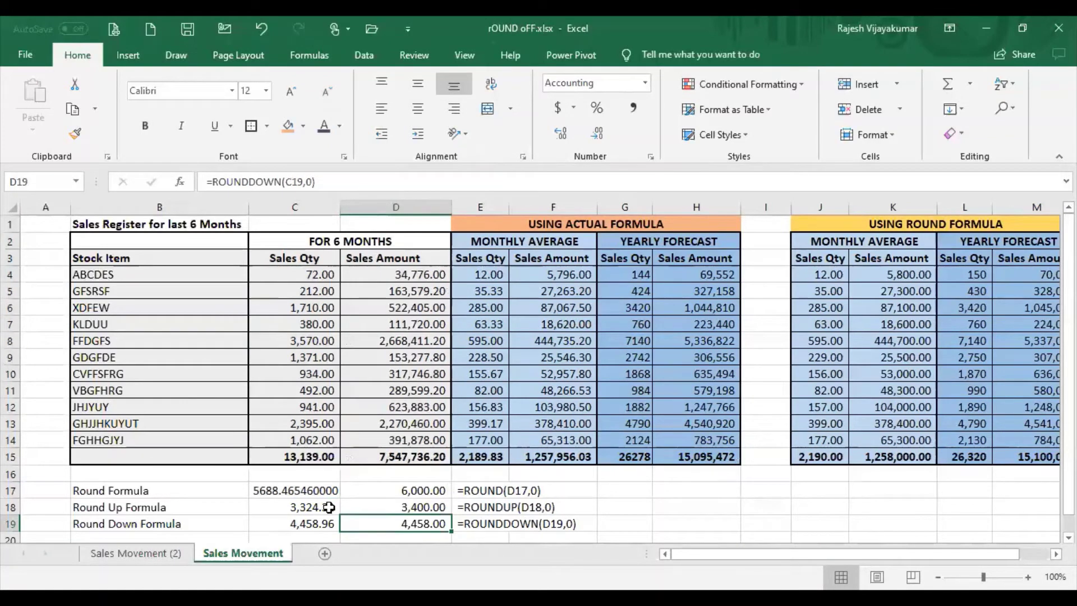
{"action": "left_click", "coordinate": [429, 507]}
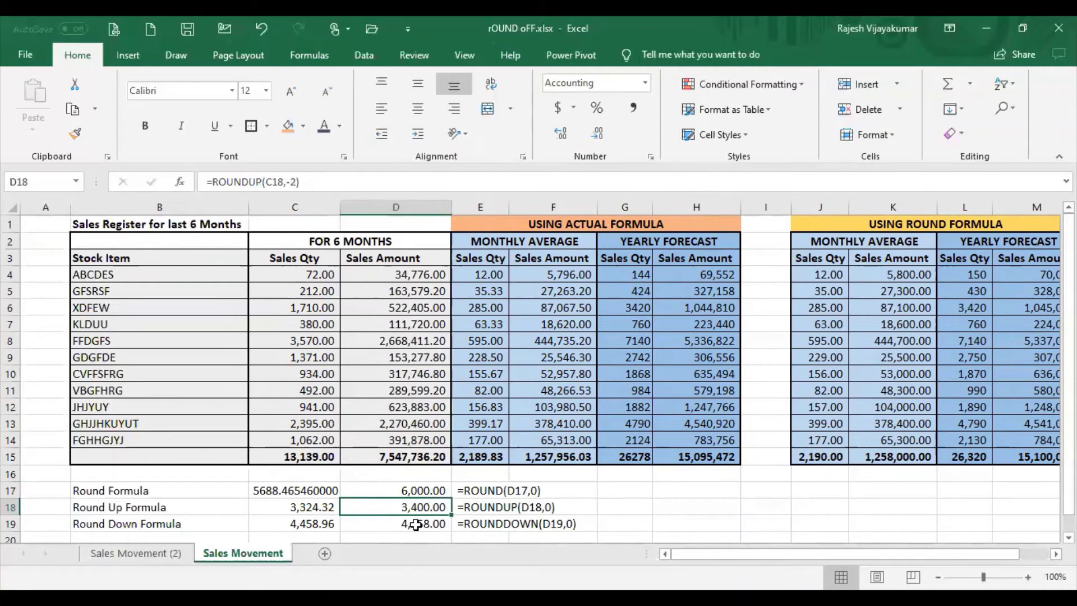
- Change D19's formula to =ROUNDDOWN(C19,-2) so 4,458.96 shows as 4,400.00
{"action": "left_click", "coordinate": [312, 524]}
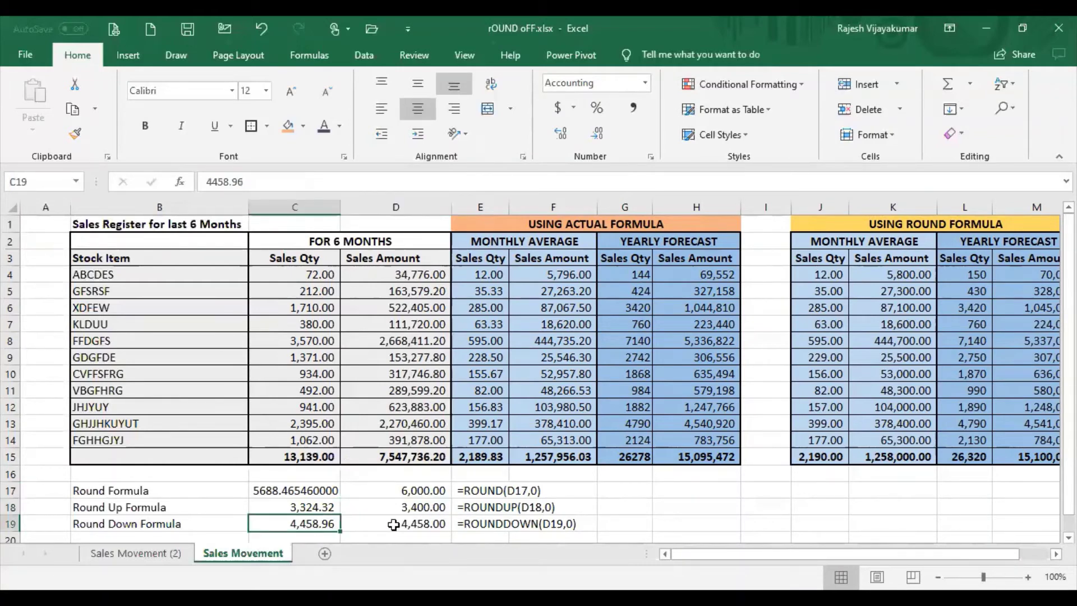
{"action": "left_click", "coordinate": [401, 526]}
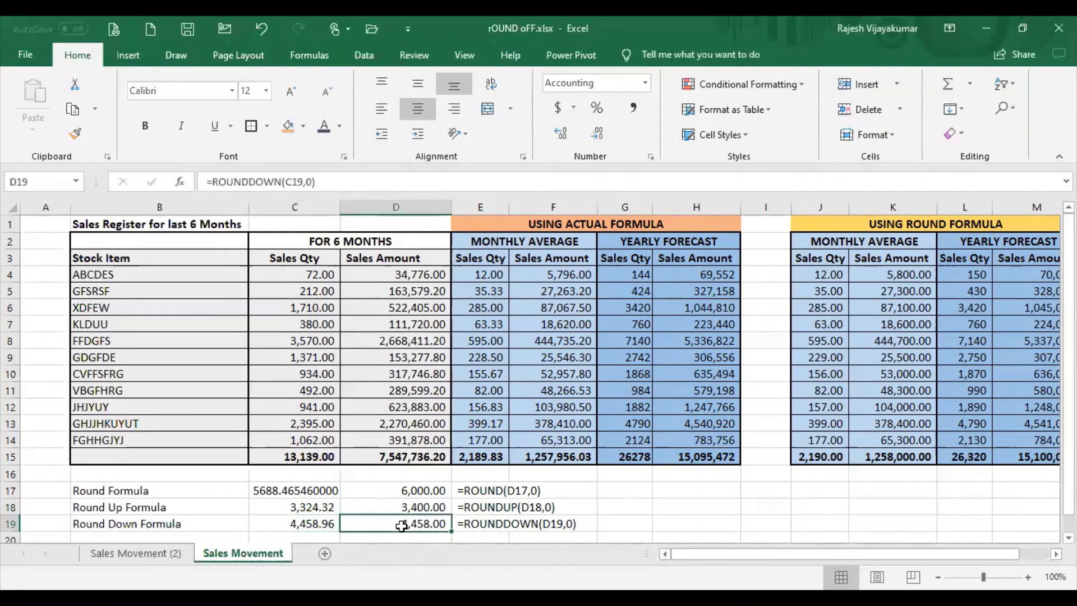
{"action": "left_click", "coordinate": [305, 181]}
{"action": "type", "text": "-2"}
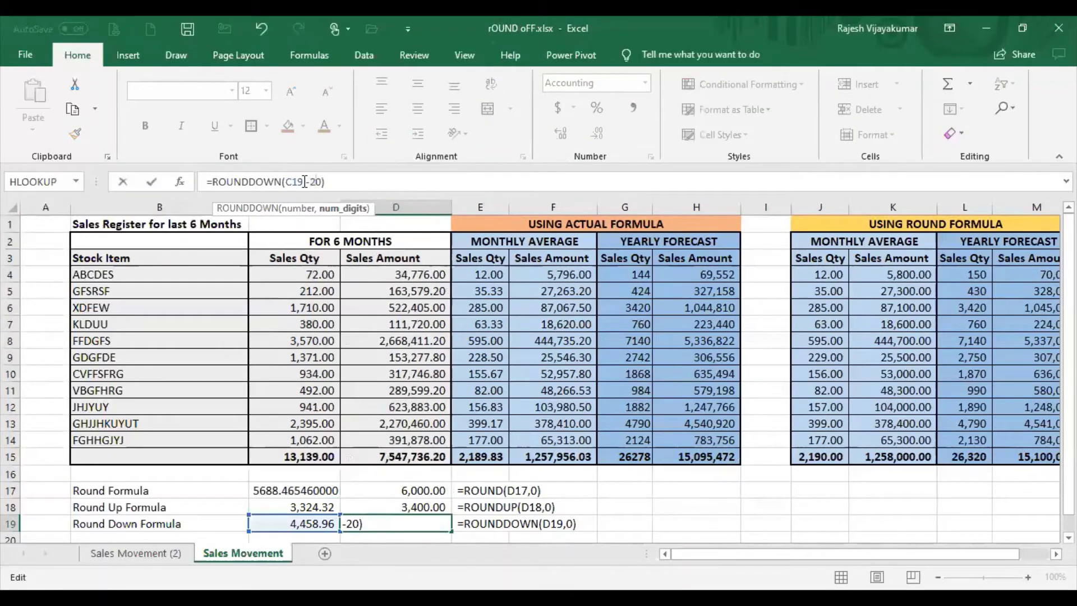
{"action": "key", "text": "Delete"}
{"action": "key", "text": "Return"}
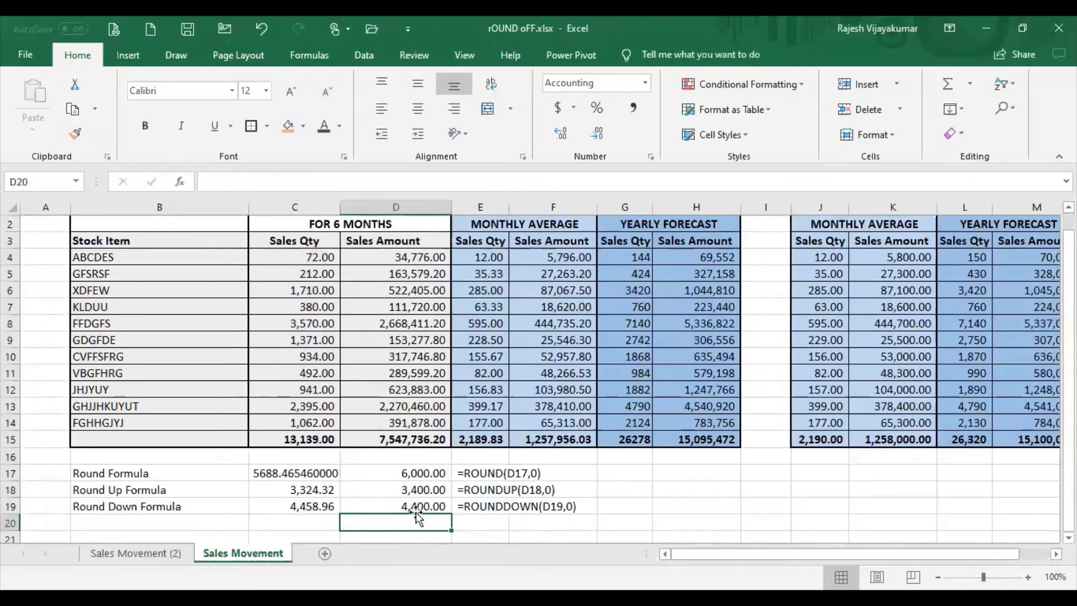
{"action": "left_click", "coordinate": [433, 506]}
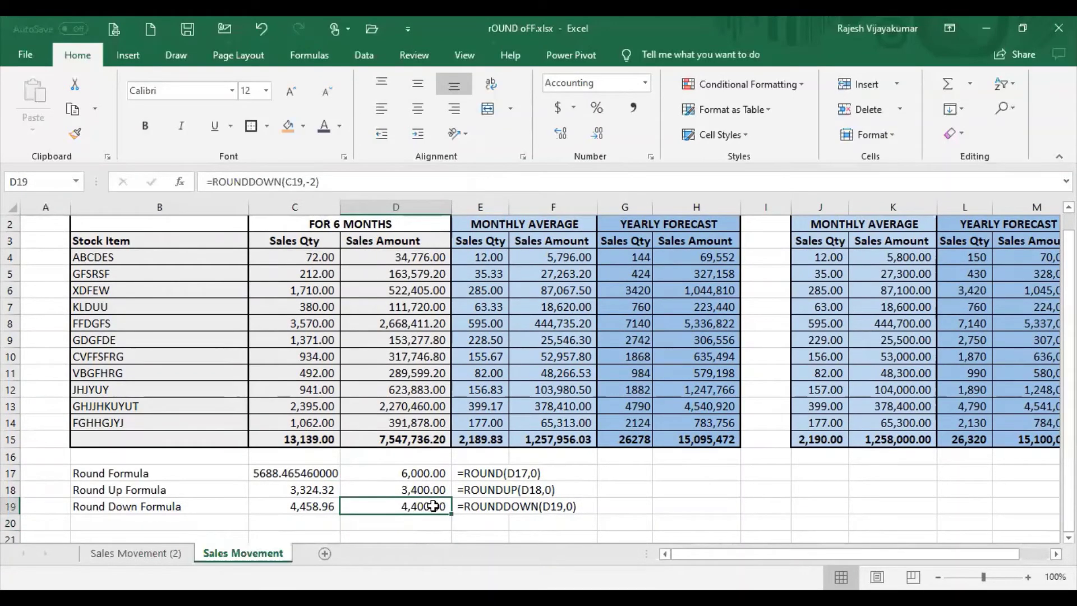
{"action": "key", "text": "ctrl+Up"}
{"action": "key", "text": "ctrl+Up"}
{"action": "key", "text": "ctrl+Up"}
{"action": "key", "text": "ctrl+Up"}
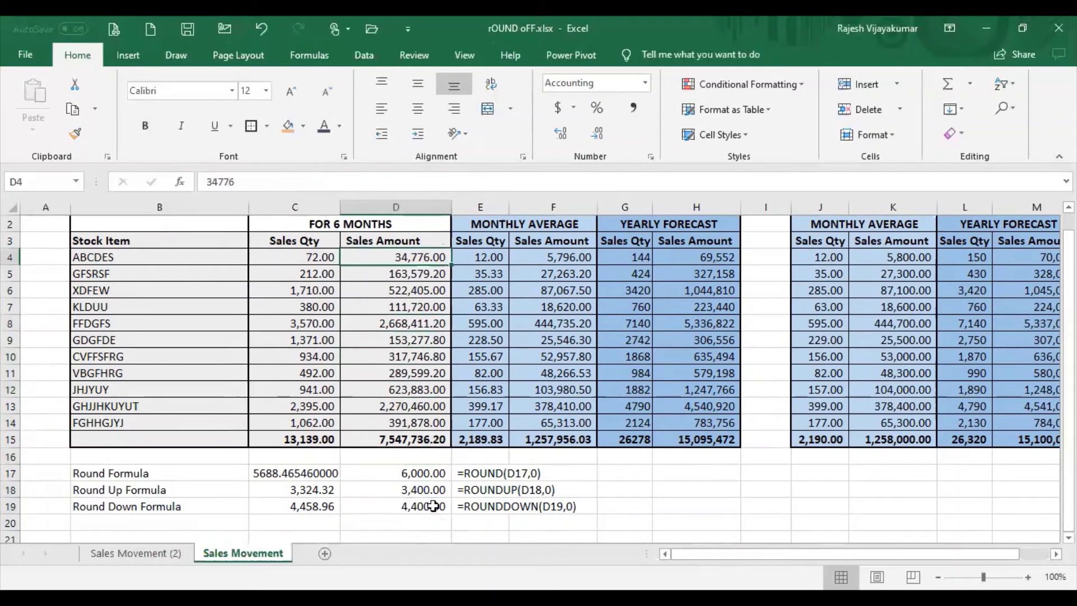
- Review the monthly average formulas in column E against the rounded formulas in columns J and M
{"action": "key", "text": "Right"}
{"action": "key", "text": "Right"}
{"action": "key", "text": "Right"}
{"action": "key", "text": "Right"}
{"action": "key", "text": "Right"}
{"action": "key", "text": "Right"}
{"action": "key", "text": "Right"}
{"action": "key", "text": "Right"}
{"action": "key", "text": "Right"}
{"action": "key", "text": "Right"}
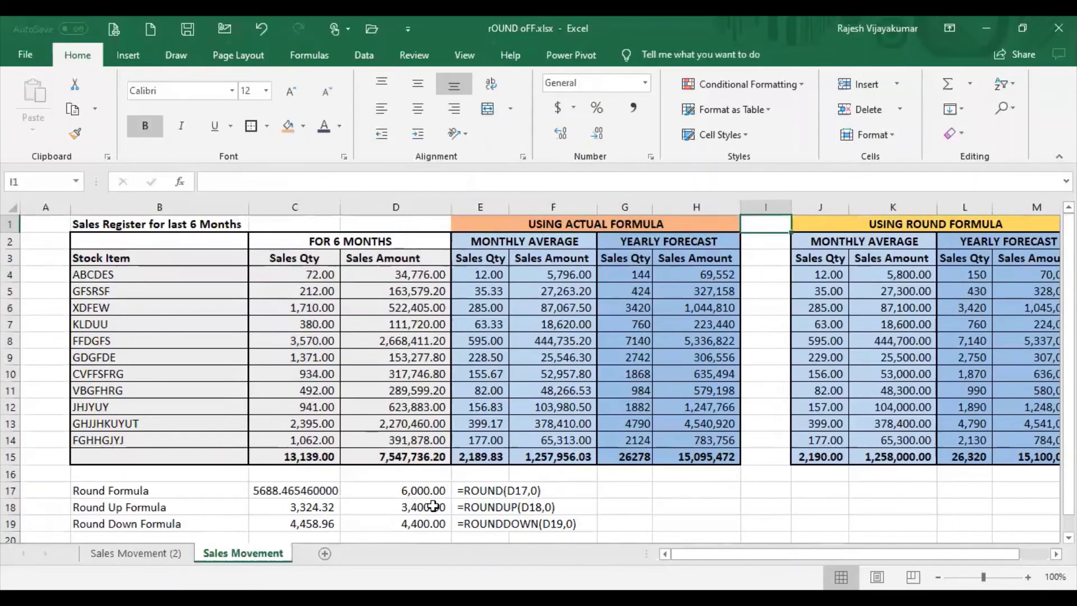
{"action": "key", "text": "Down"}
{"action": "key", "text": "Down"}
{"action": "key", "text": "Down"}
{"action": "key", "text": "Down"}
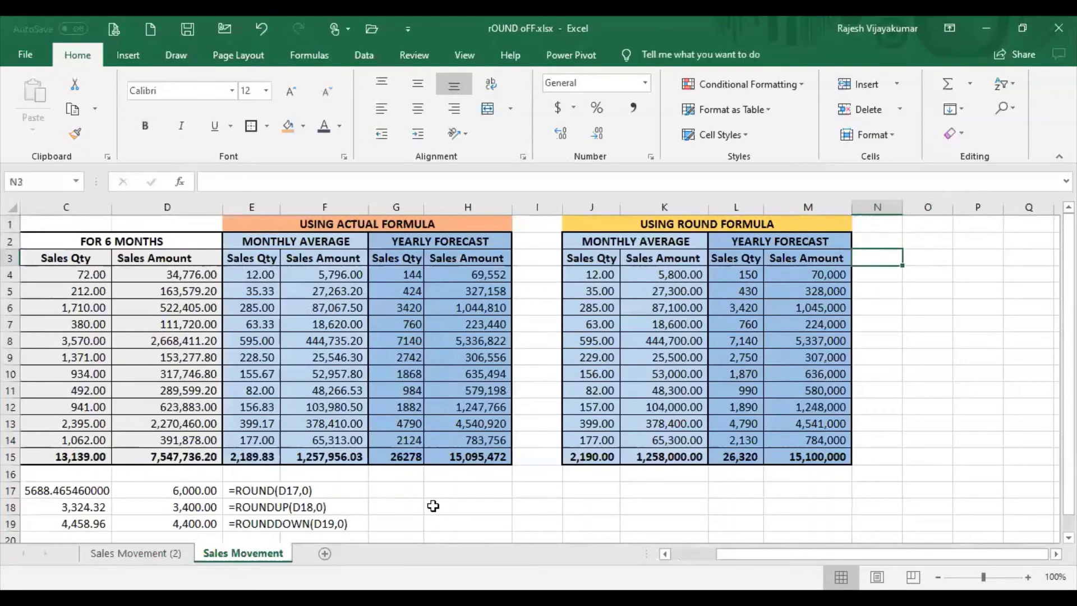
{"action": "key", "text": "Left"}
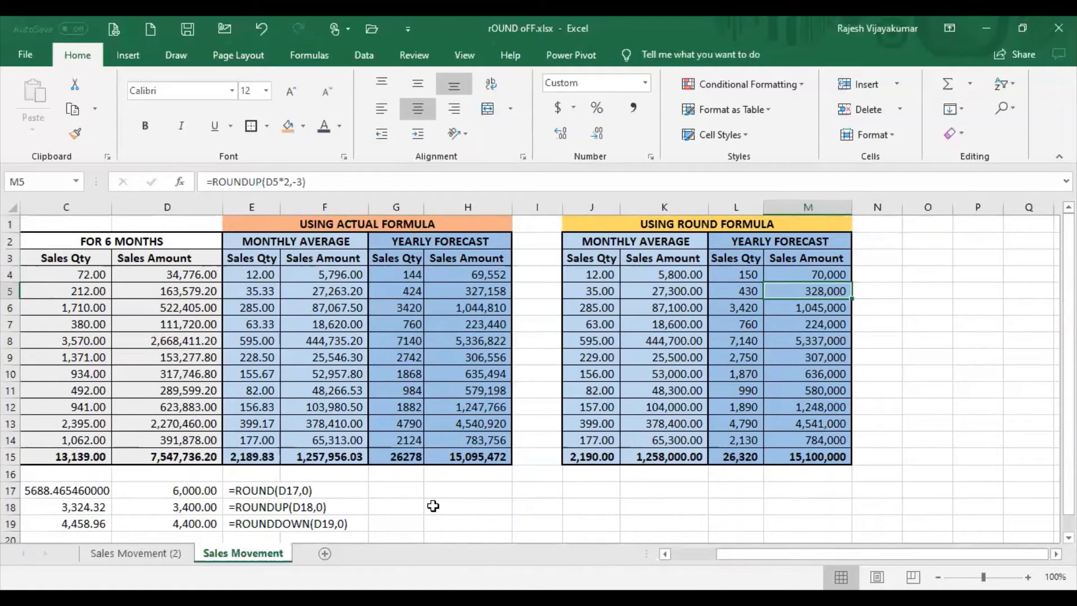
{"action": "key", "text": "Up"}
{"action": "key", "text": "Up"}
{"action": "key", "text": "Left"}
{"action": "key", "text": "Left"}
{"action": "key", "text": "Left"}
{"action": "key", "text": "Left"}
{"action": "key", "text": "Left"}
{"action": "key", "text": "Left"}
{"action": "key", "text": "Left"}
{"action": "key", "text": "Left"}
{"action": "key", "text": "Left"}
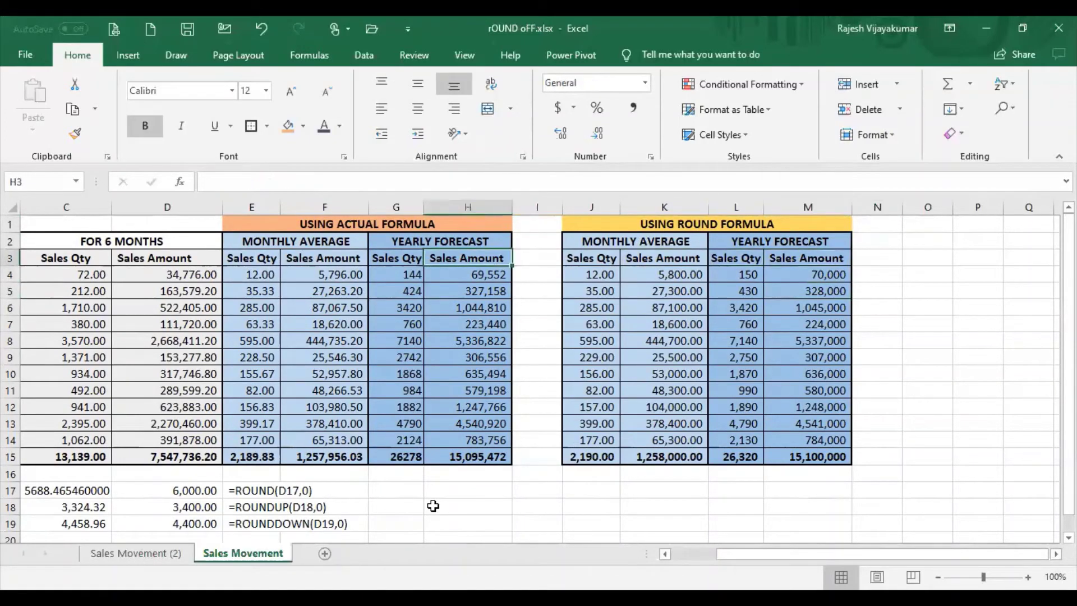
{"action": "key", "text": "Down"}
{"action": "key", "text": "Down"}
{"action": "key", "text": "Right"}
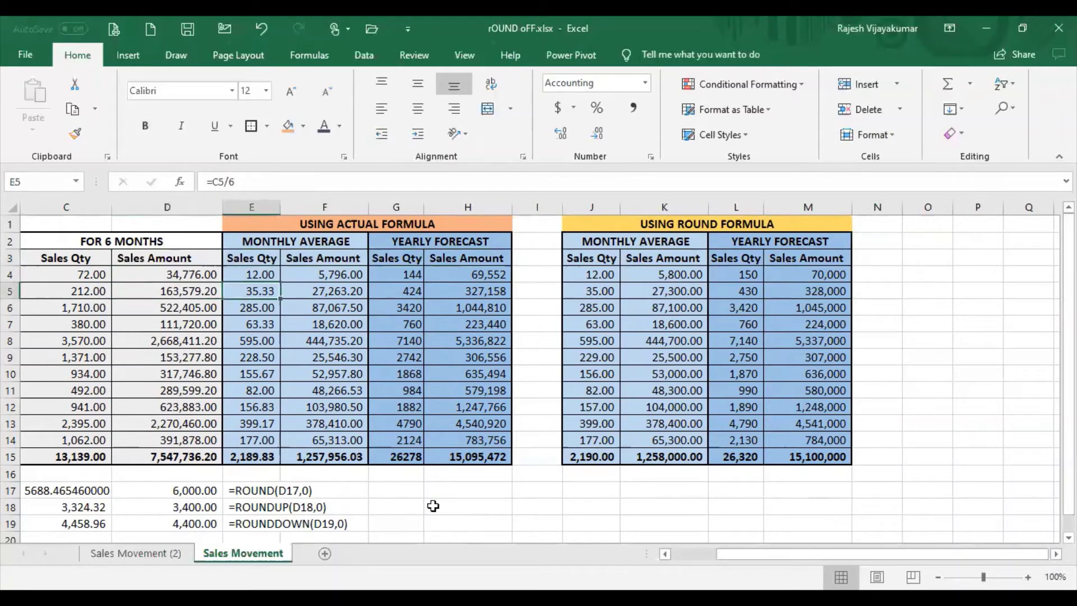
{"action": "key", "text": "Down"}
{"action": "key", "text": "Down"}
{"action": "key", "text": "Down"}
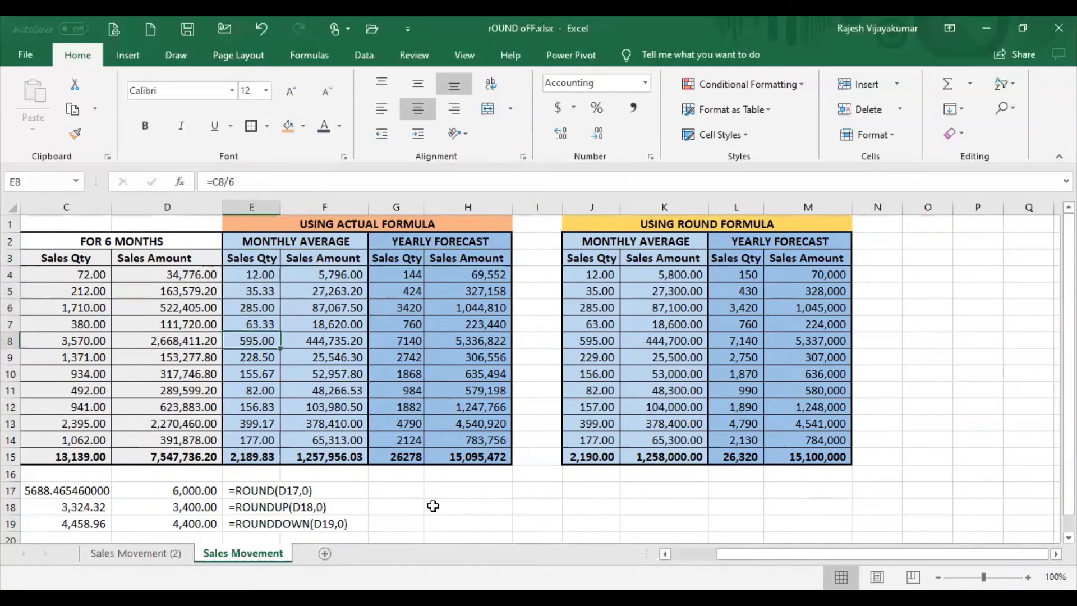
{"action": "key", "text": "Down"}
{"action": "key", "text": "Right"}
{"action": "key", "text": "Right"}
{"action": "key", "text": "Right"}
{"action": "key", "text": "Right"}
{"action": "key", "text": "Right"}
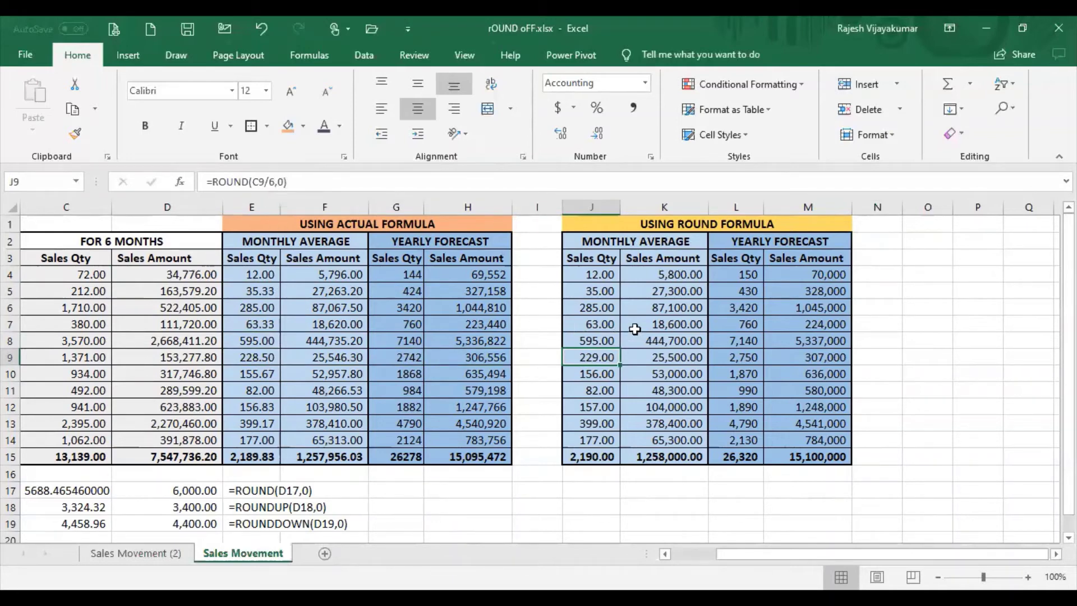
{"action": "left_click", "coordinate": [591, 270]}
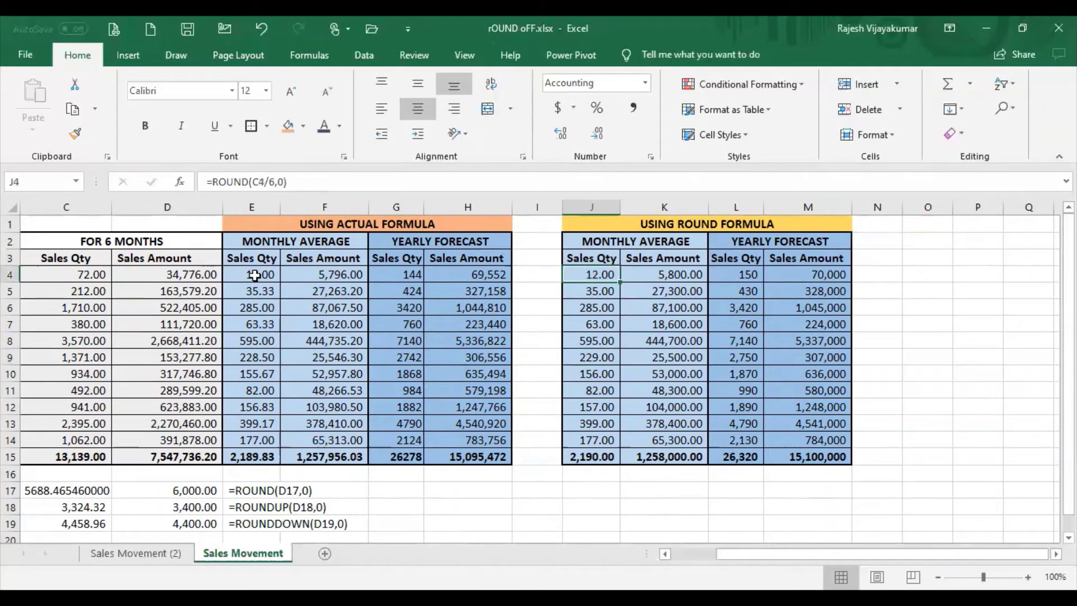
{"action": "left_click", "coordinate": [253, 273]}
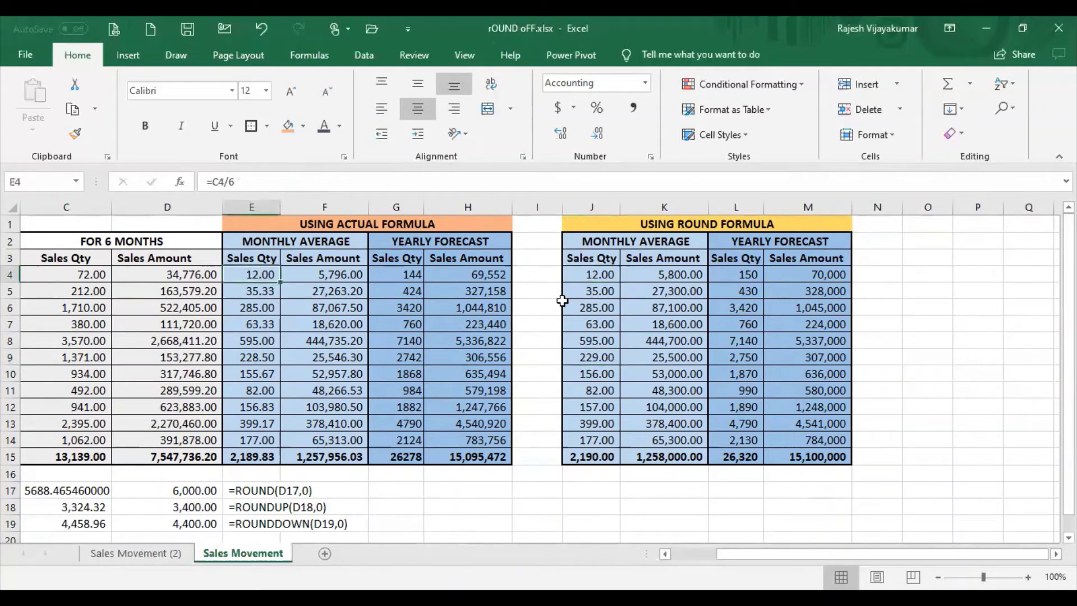
- Clear the contents of the rounded table range J4:M14
{"action": "left_click", "coordinate": [596, 273]}
{"action": "key", "text": "shift+Right"}
{"action": "key", "text": "shift+Right"}
{"action": "key", "text": "shift+Right"}
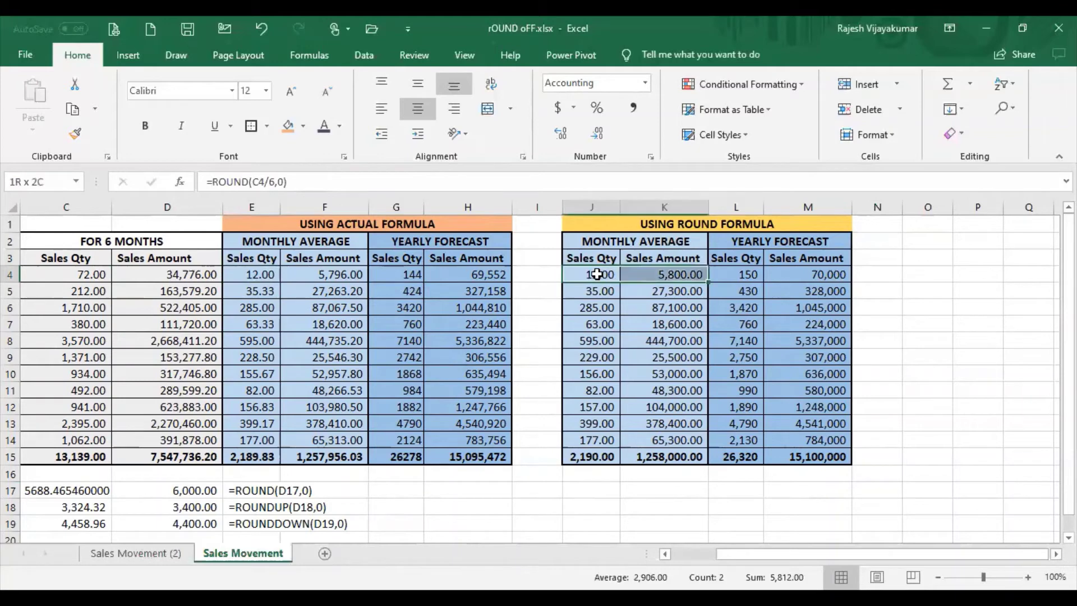
{"action": "key", "text": "shift+Down"}
{"action": "key", "text": "shift+Down"}
{"action": "key", "text": "shift+Down"}
{"action": "key", "text": "shift+Down"}
{"action": "key", "text": "shift+Down"}
{"action": "key", "text": "shift+Down"}
{"action": "key", "text": "shift+Down"}
{"action": "key", "text": "shift+Down"}
{"action": "key", "text": "shift+Down"}
{"action": "key", "text": "shift+Down"}
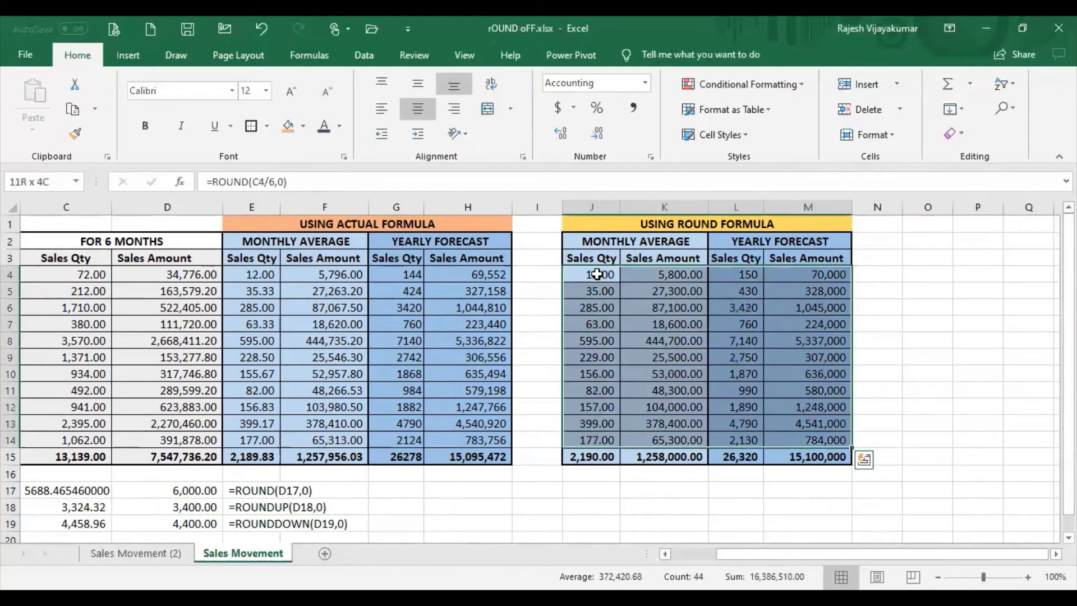
{"action": "key", "text": "Delete"}
- Enter =ROUND(C4/6,0) in J4 to get the whole-number monthly quantity
{"action": "left_click", "coordinate": [598, 274]}
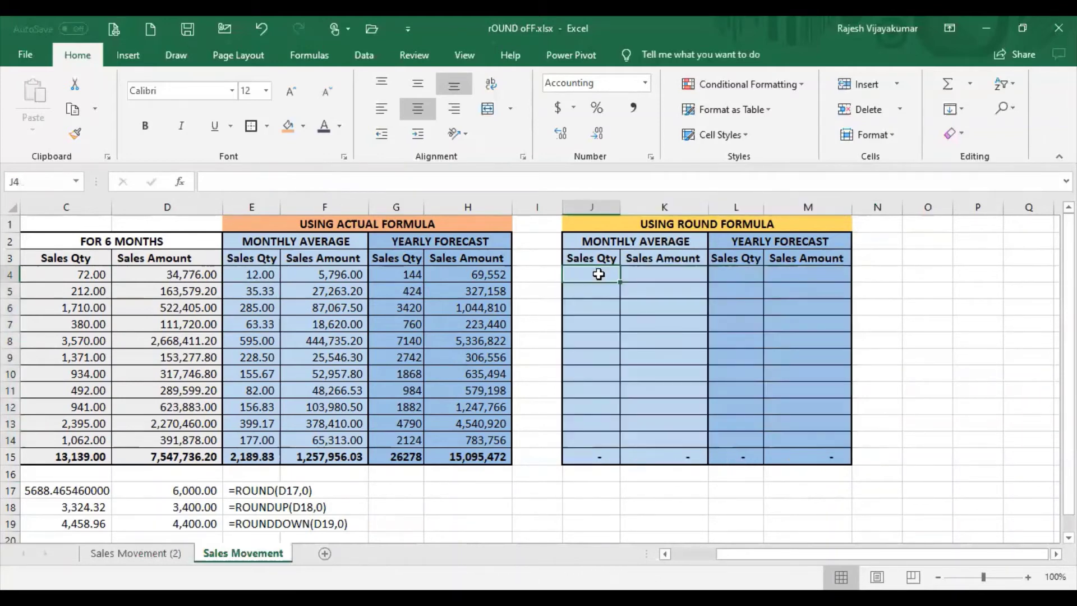
{"action": "key", "text": "Left"}
{"action": "key", "text": "Left"}
{"action": "key", "text": "Left"}
{"action": "key", "text": "Left"}
{"action": "key", "text": "Left"}
{"action": "key", "text": "Left"}
{"action": "key", "text": "Left"}
{"action": "key", "text": "Left"}
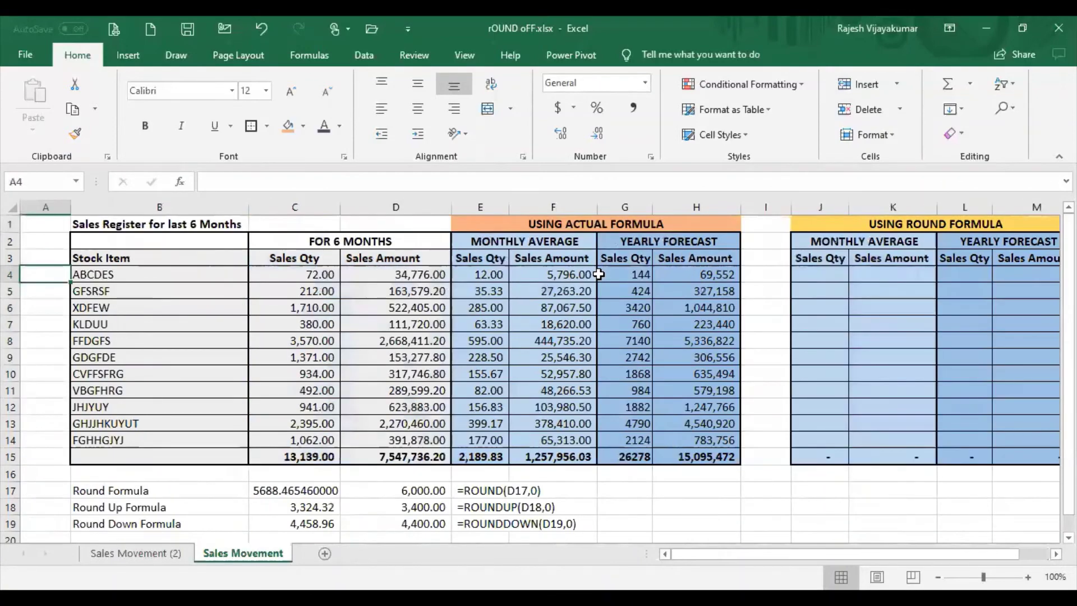
{"action": "key", "text": "Right"}
{"action": "key", "text": "Right"}
{"action": "key", "text": "Right"}
{"action": "key", "text": "Right"}
{"action": "key", "text": "Right"}
{"action": "key", "text": "Right"}
{"action": "key", "text": "Right"}
{"action": "key", "text": "Right"}
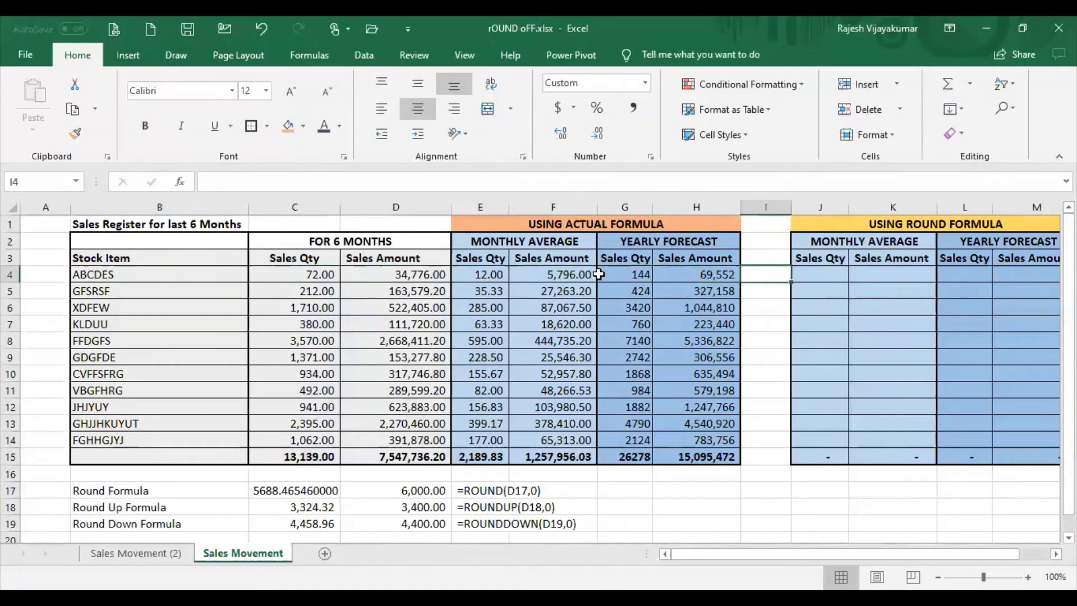
{"action": "left_click", "coordinate": [312, 275]}
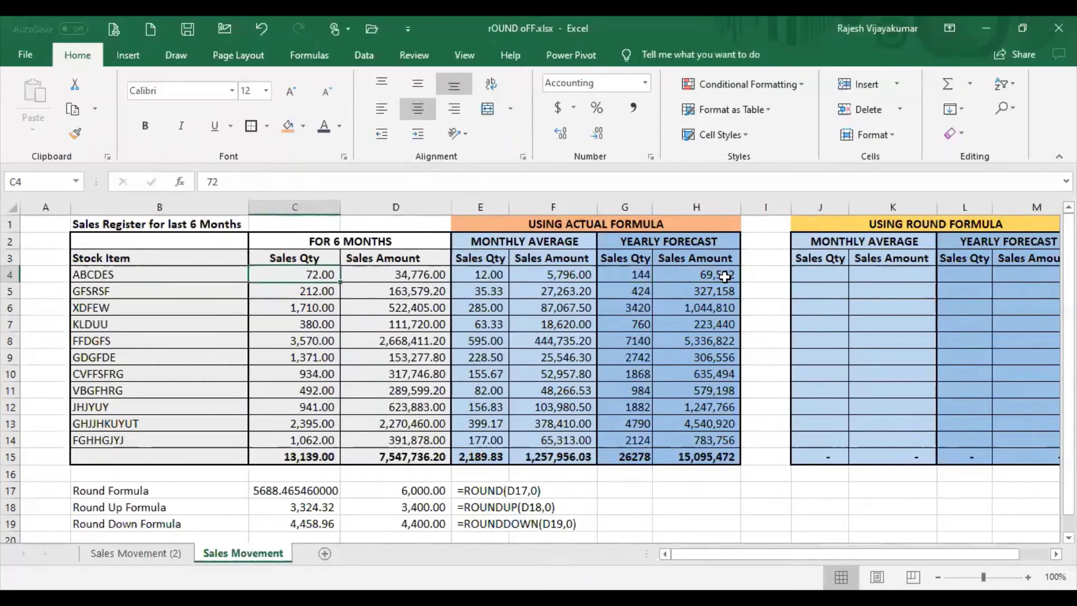
{"action": "left_click", "coordinate": [821, 271]}
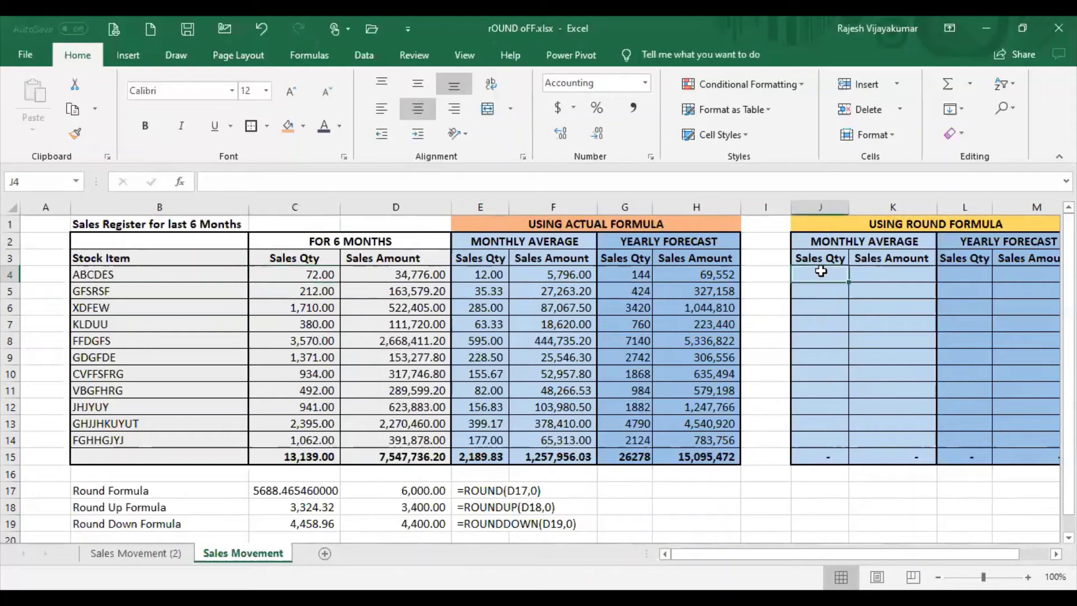
{"action": "type", "text": "="}
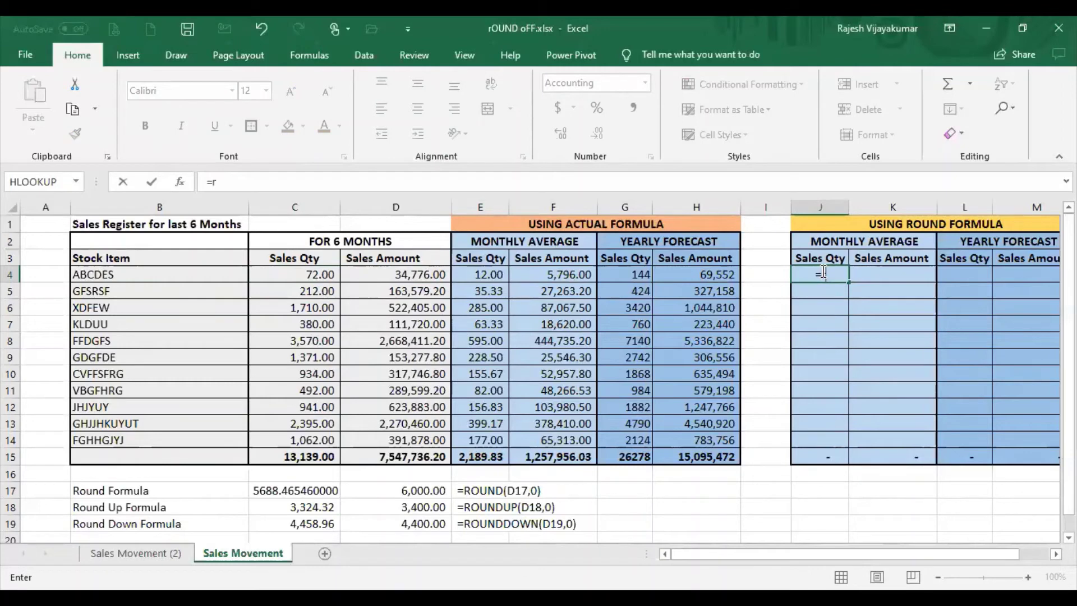
{"action": "type", "text": "round("}
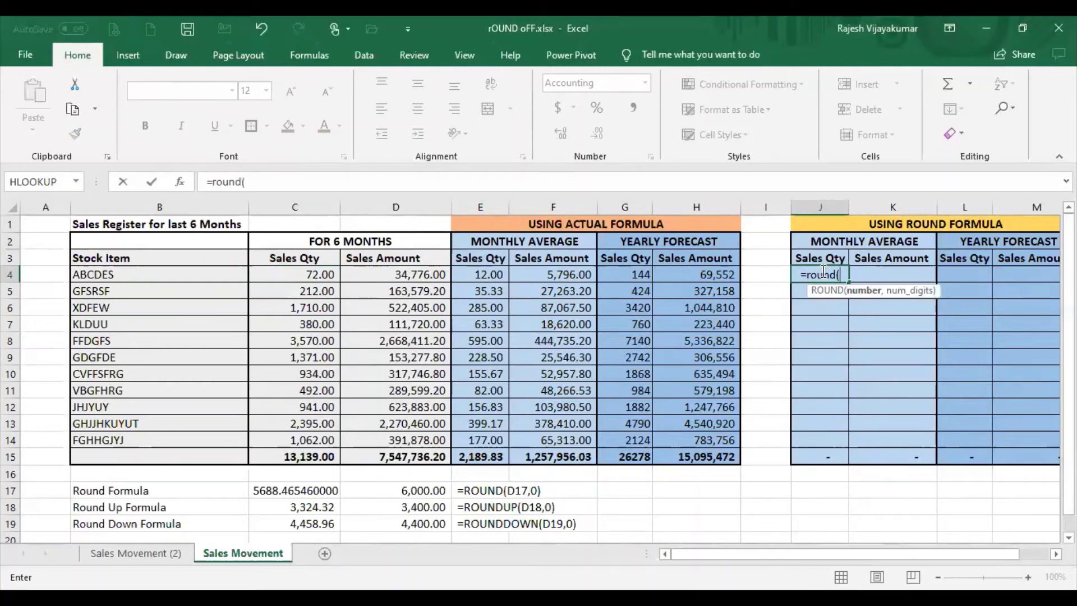
{"action": "left_click", "coordinate": [314, 271]}
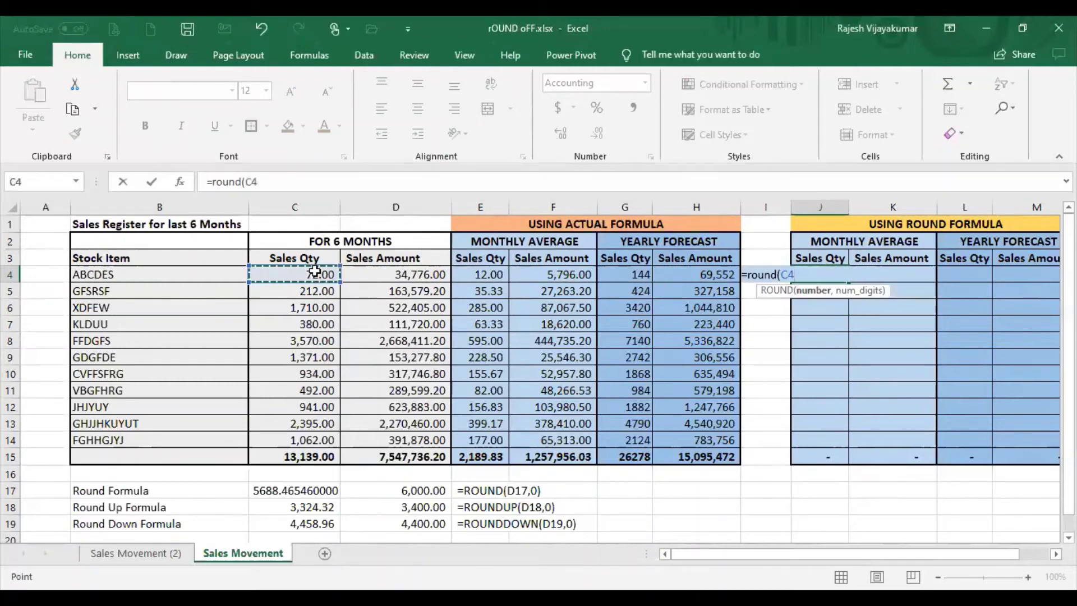
{"action": "type", "text": "/6"}
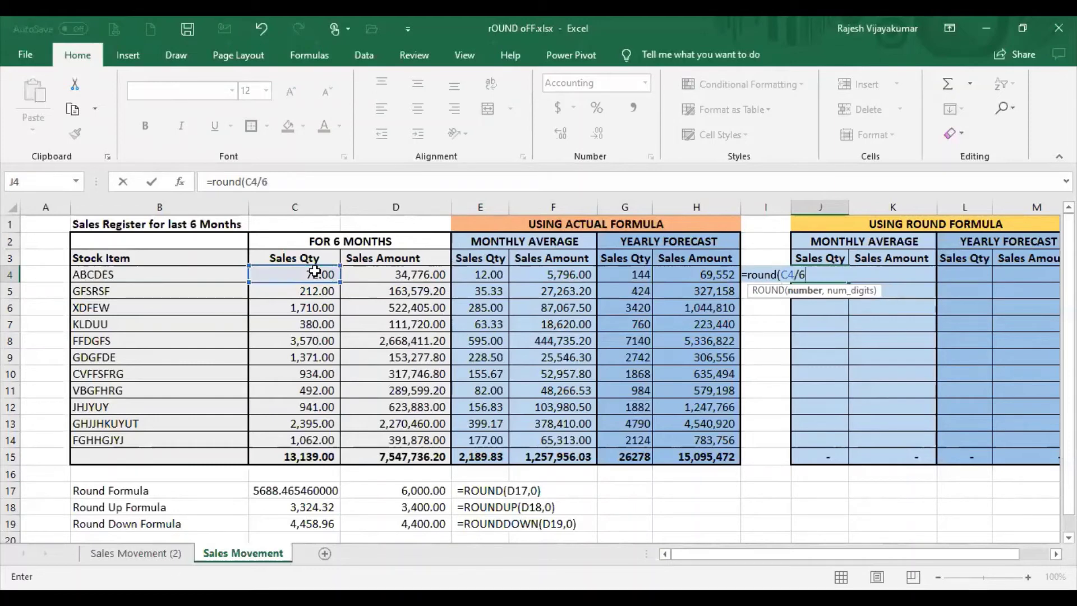
{"action": "type", "text": ","}
{"action": "type", "text": "0"}
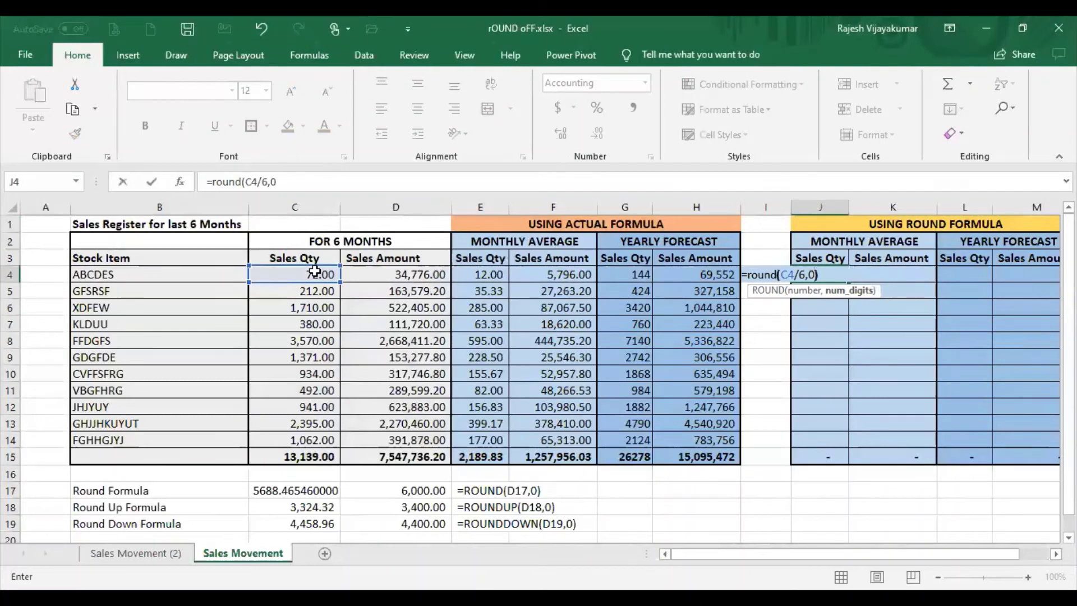
{"action": "type", "text": ")"}
{"action": "key", "text": "Return"}
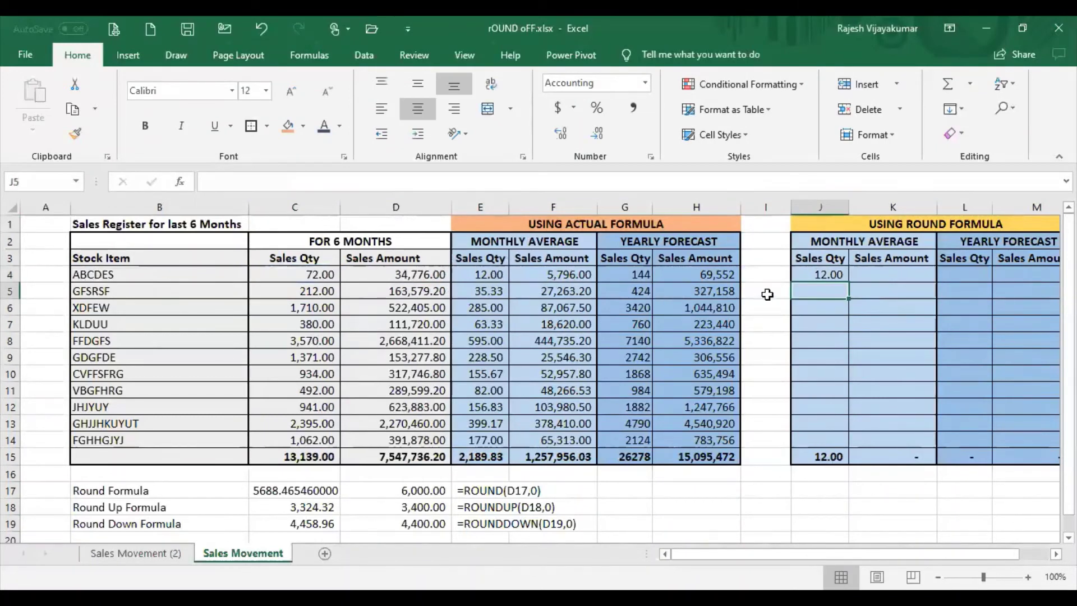
- Fill the J4 formula down through J14, totalling 2,190.00
{"action": "left_click", "coordinate": [822, 274]}
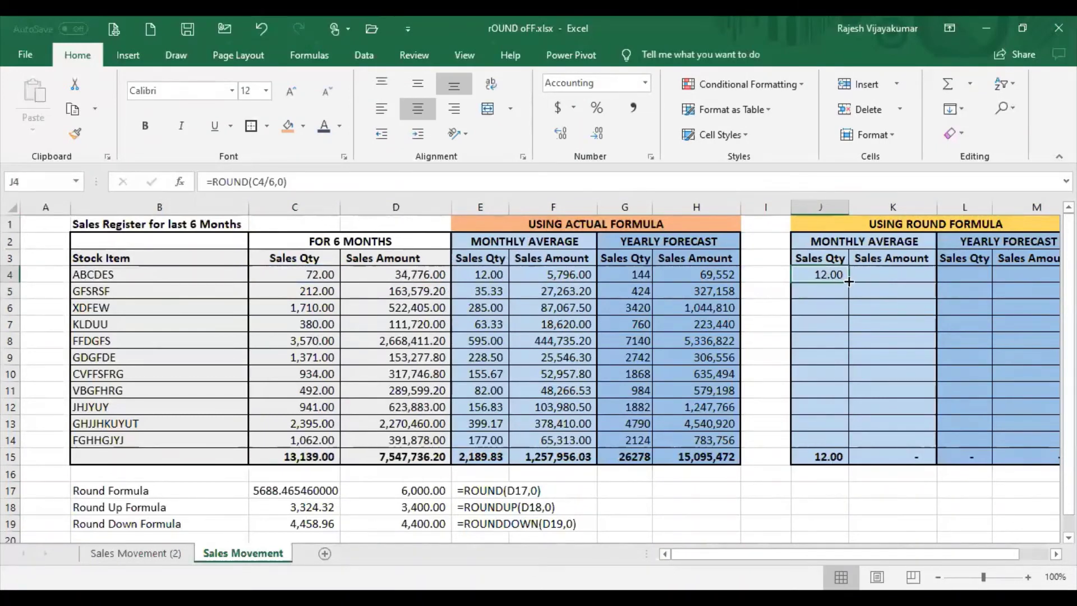
{"action": "left_click_drag", "start_coordinate": [849, 282], "coordinate": [871, 447]}
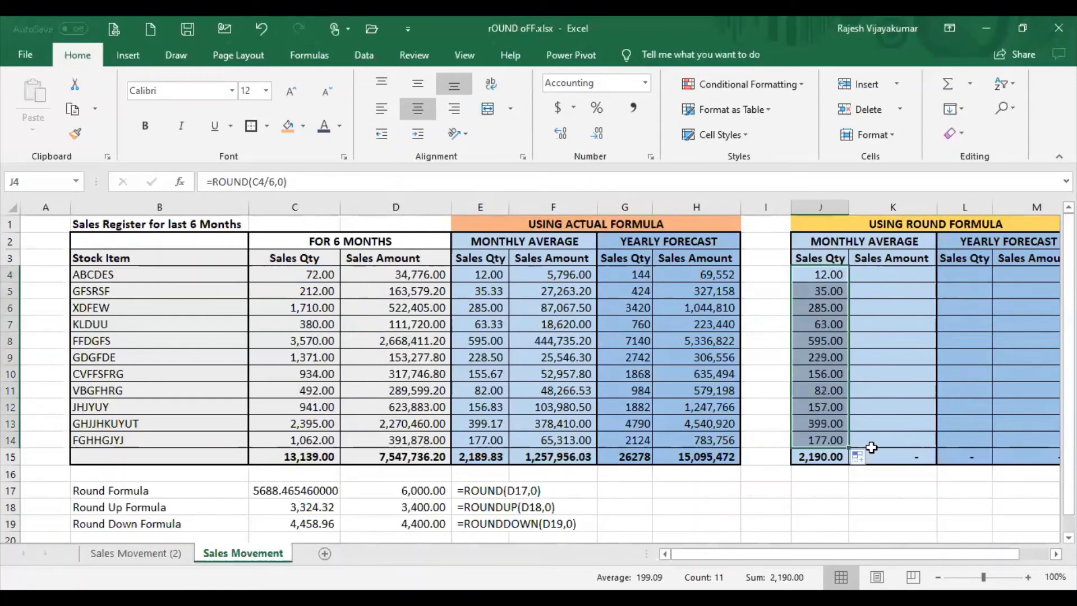
{"action": "left_click", "coordinate": [873, 280]}
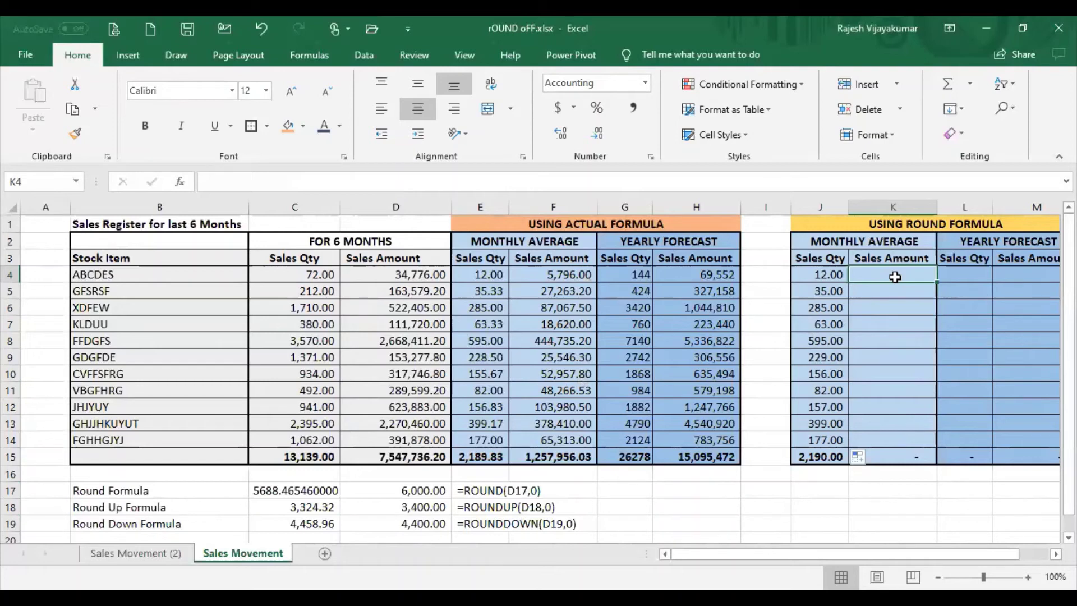
- Enter =ROUND(D4/6,-1) in K4 to round the monthly amount to tens
{"action": "type", "text": "="}
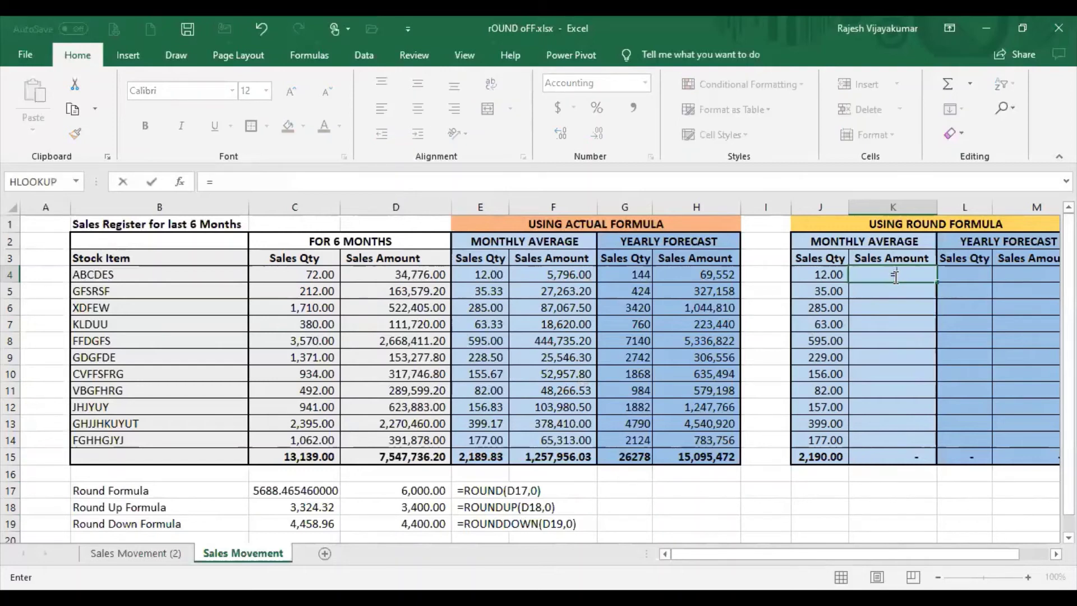
{"action": "type", "text": "round"}
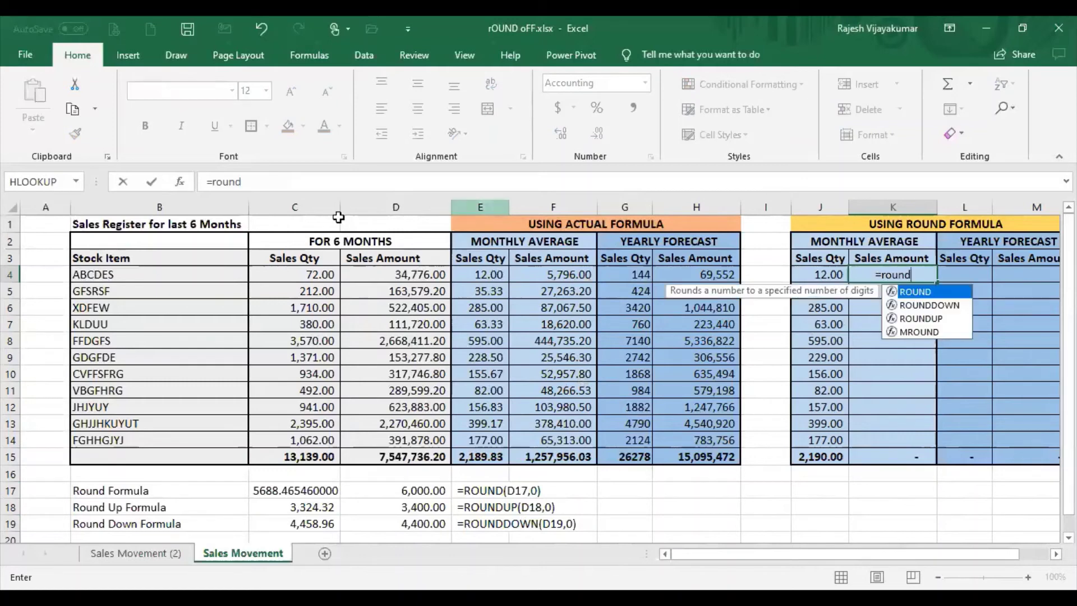
{"action": "left_click", "coordinate": [332, 181]}
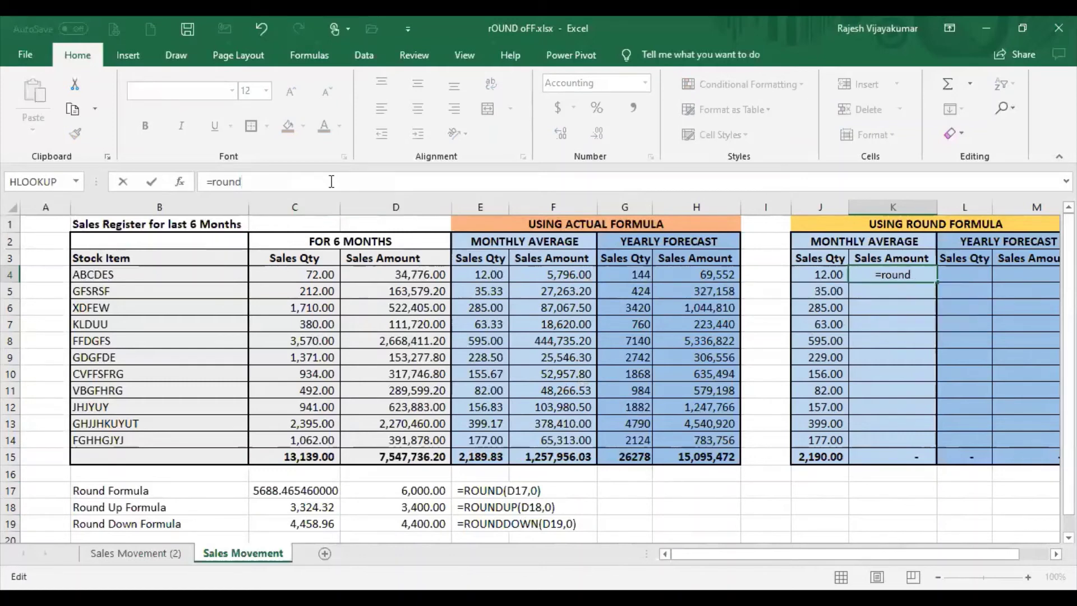
{"action": "type", "text": "("}
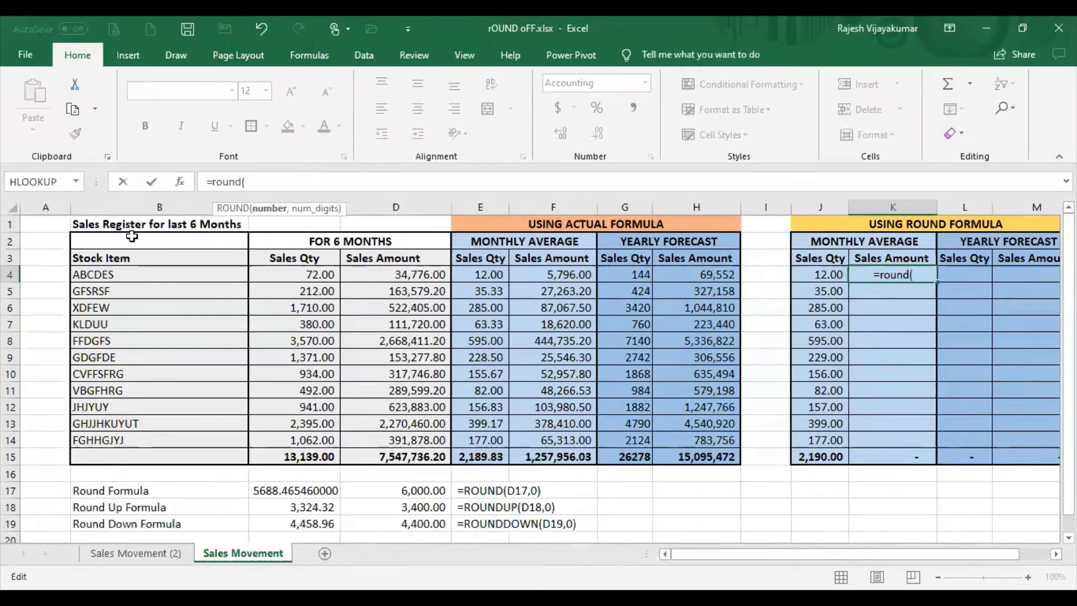
{"action": "left_click", "coordinate": [387, 275]}
{"action": "type", "text": "/"}
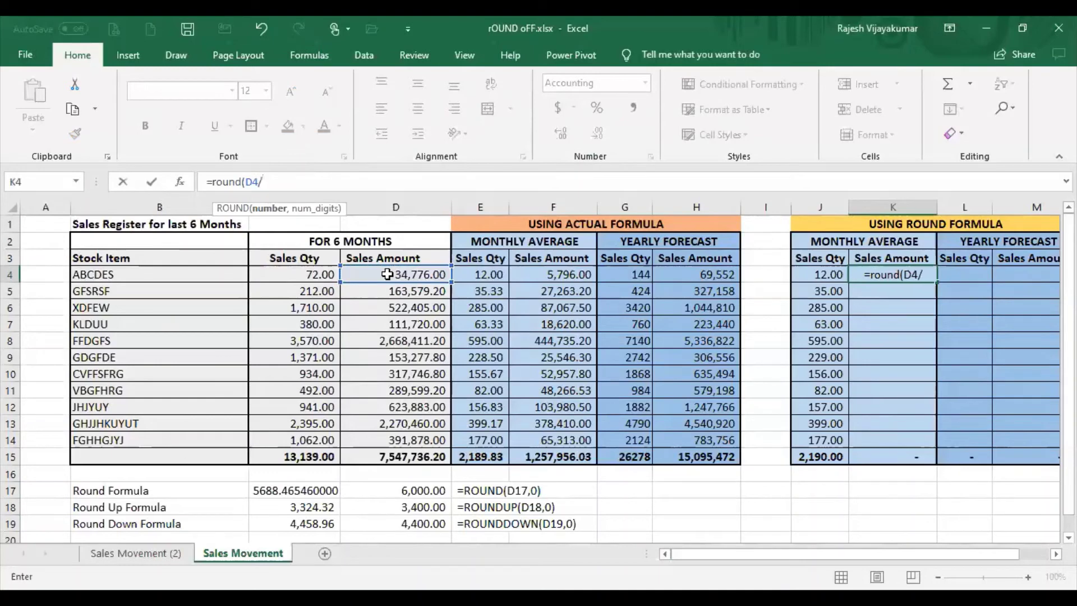
{"action": "type", "text": "6,"}
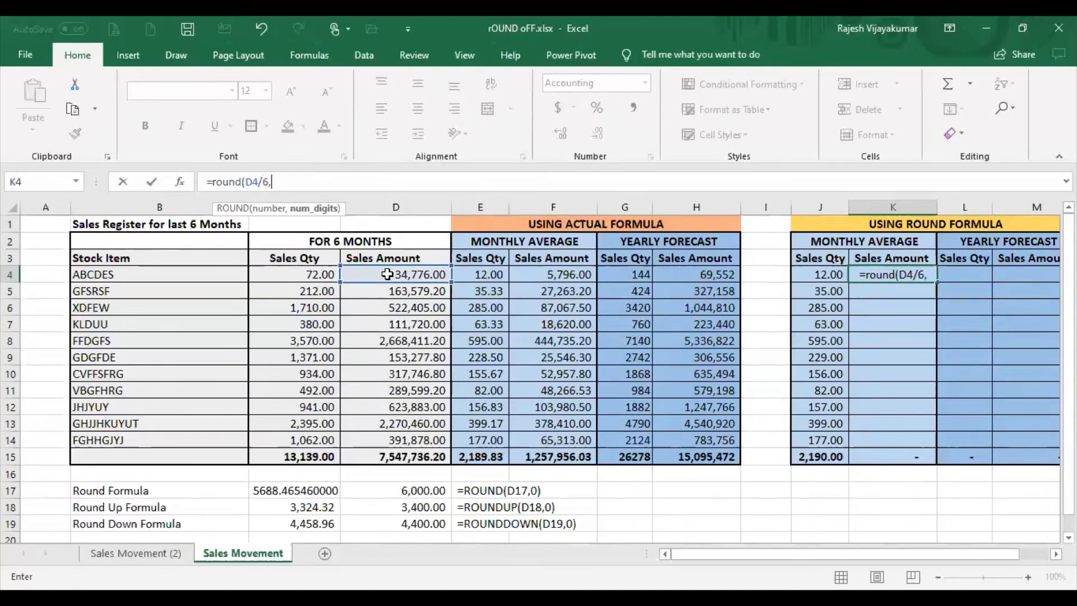
{"action": "type", "text": "-1"}
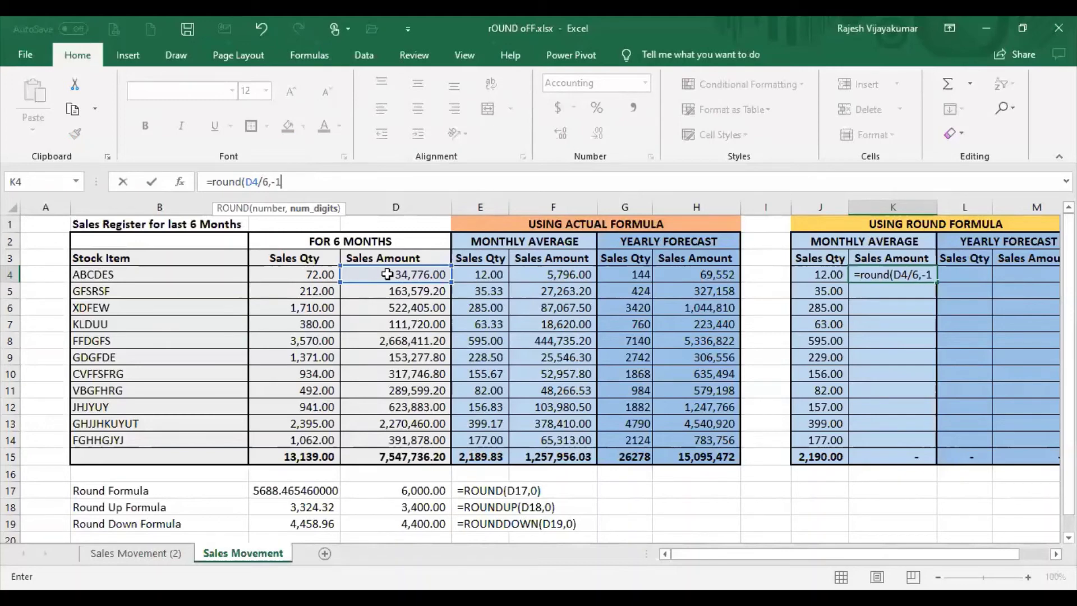
{"action": "type", "text": ")"}
{"action": "key", "text": "Return"}
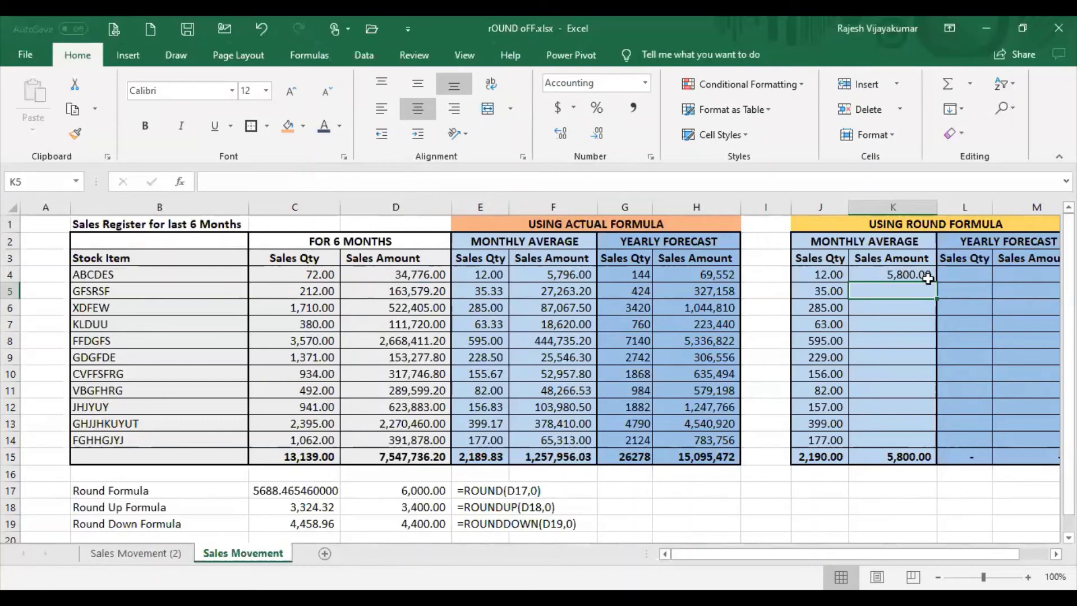
- Copy the K4 formula down through K14, totalling 1,257,970.00
{"action": "left_click", "coordinate": [921, 272]}
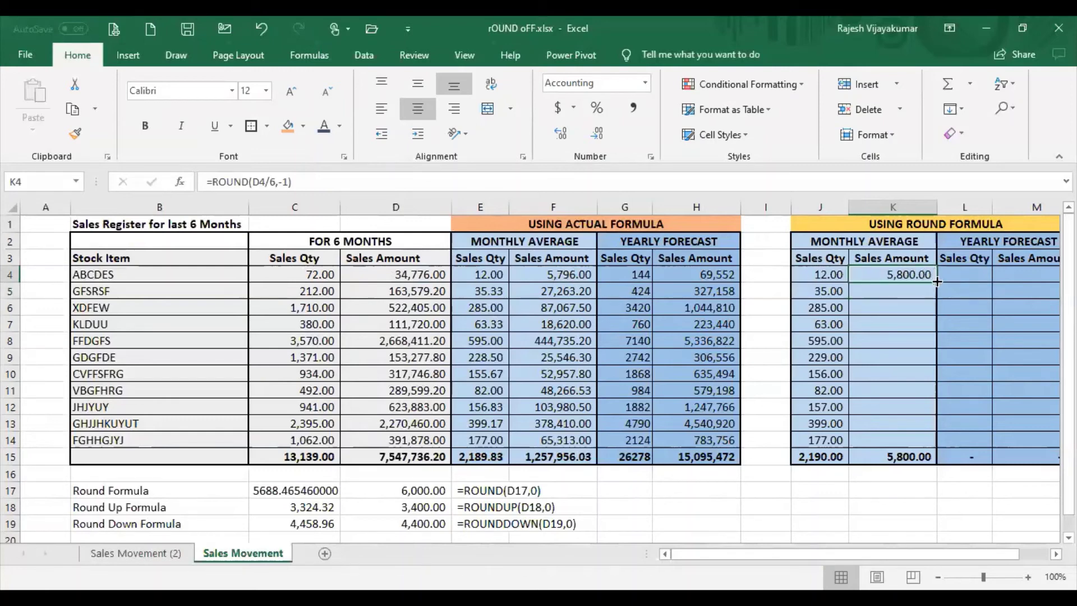
{"action": "left_click_drag", "start_coordinate": [937, 281], "coordinate": [942, 441]}
{"action": "left_click", "coordinate": [907, 308]}
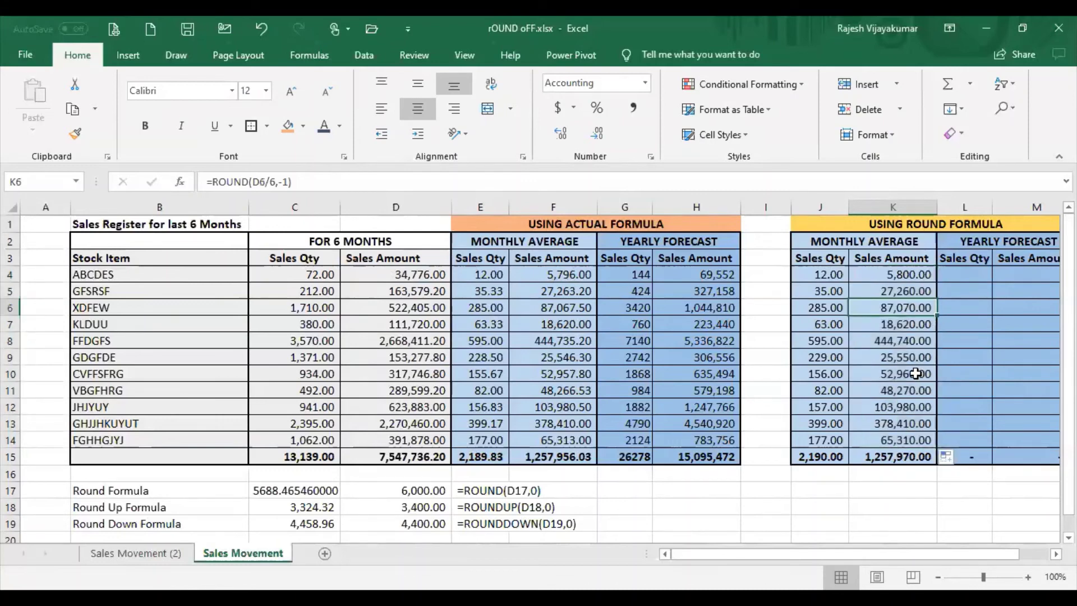
{"action": "key", "text": "Up"}
{"action": "key", "text": "Right"}
{"action": "key", "text": "Right"}
{"action": "key", "text": "Right"}
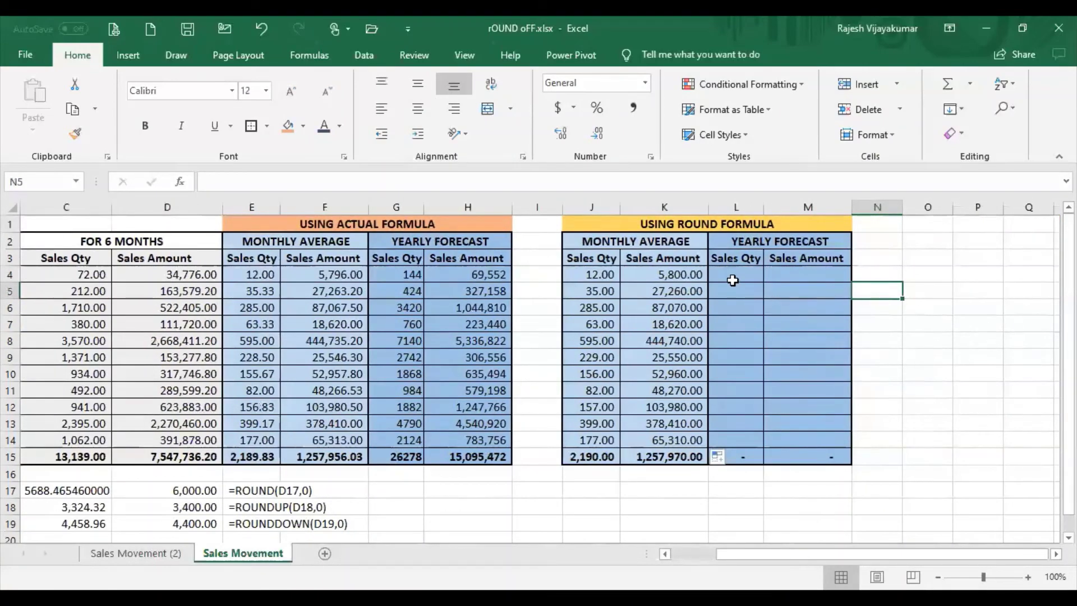
- Enter =ROUND(C4*2,-1) in L4 and fill it down to L14, totalling 26,260
{"action": "left_click", "coordinate": [792, 237]}
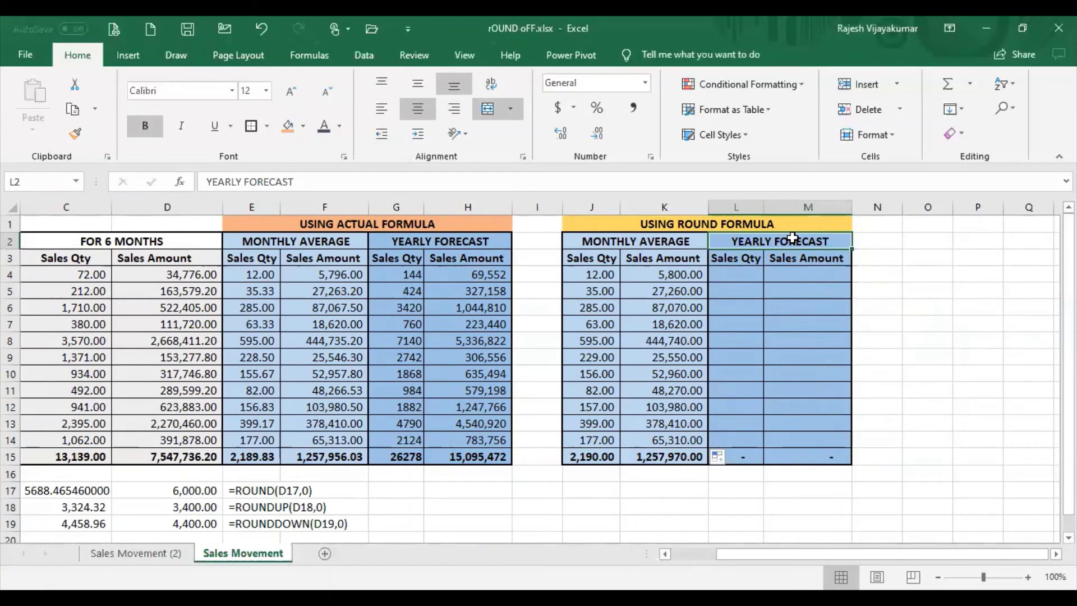
{"action": "key", "text": "Down"}
{"action": "key", "text": "Down"}
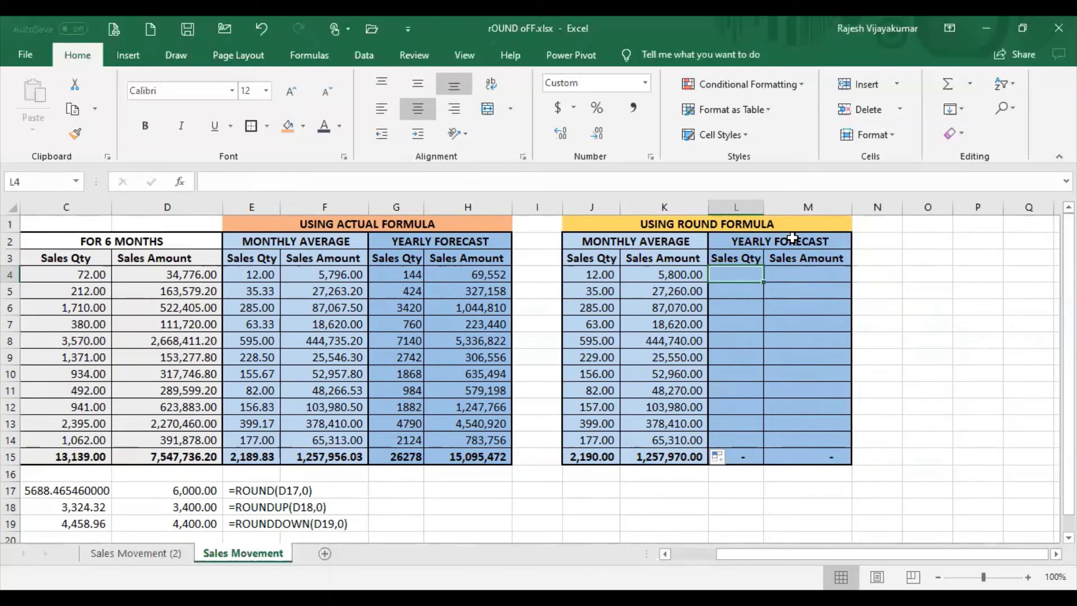
{"action": "type", "text": "=r"}
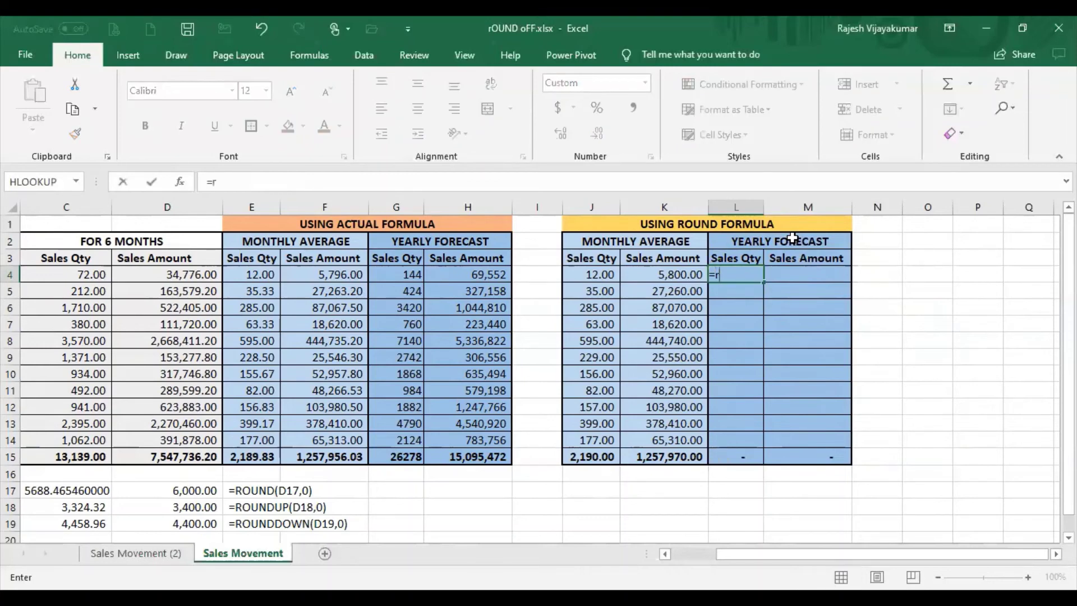
{"action": "type", "text": "ound"}
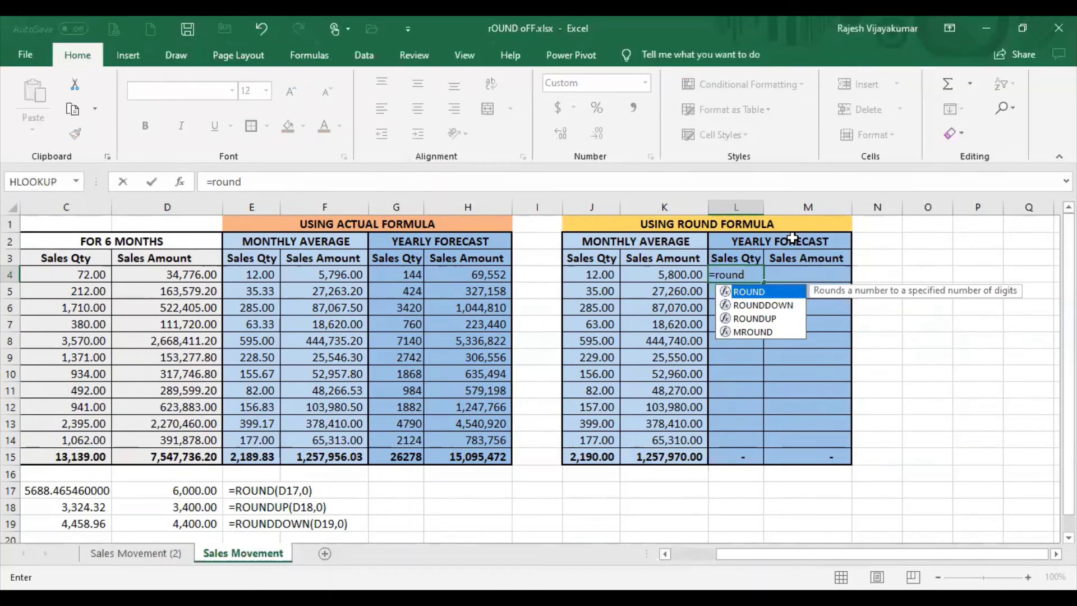
{"action": "type", "text": "("}
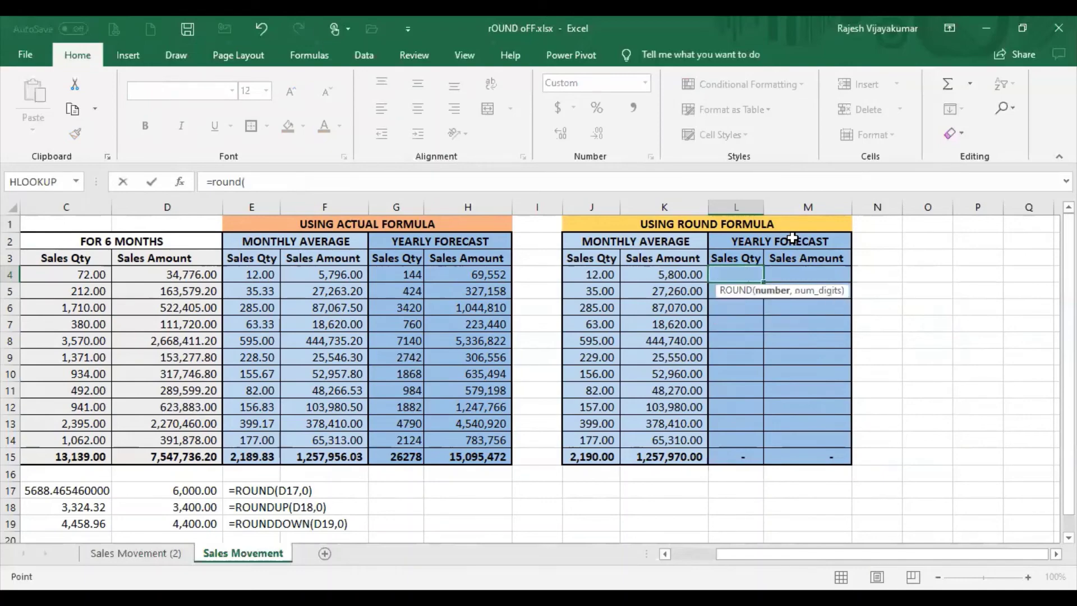
{"action": "key", "text": "Left"}
{"action": "key", "text": "Left"}
{"action": "key", "text": "Left"}
{"action": "key", "text": "Left"}
{"action": "key", "text": "Left"}
{"action": "key", "text": "Left"}
{"action": "key", "text": "Left"}
{"action": "key", "text": "Left"}
{"action": "key", "text": "Left"}
{"action": "key", "text": "Left"}
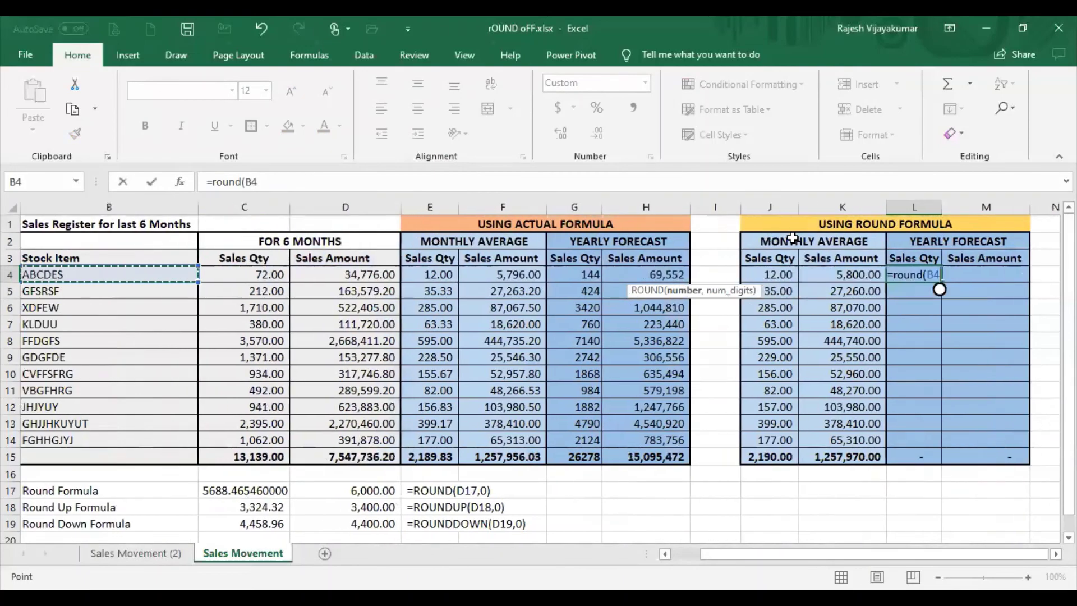
{"action": "key", "text": "Right"}
{"action": "type", "text": "*2"}
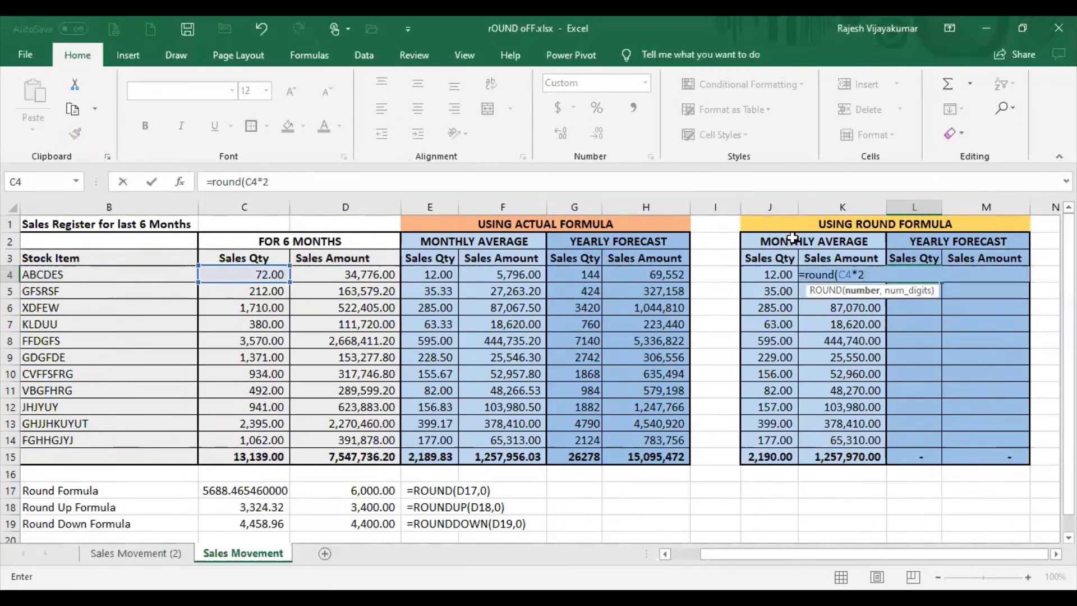
{"action": "type", "text": ",-1)"}
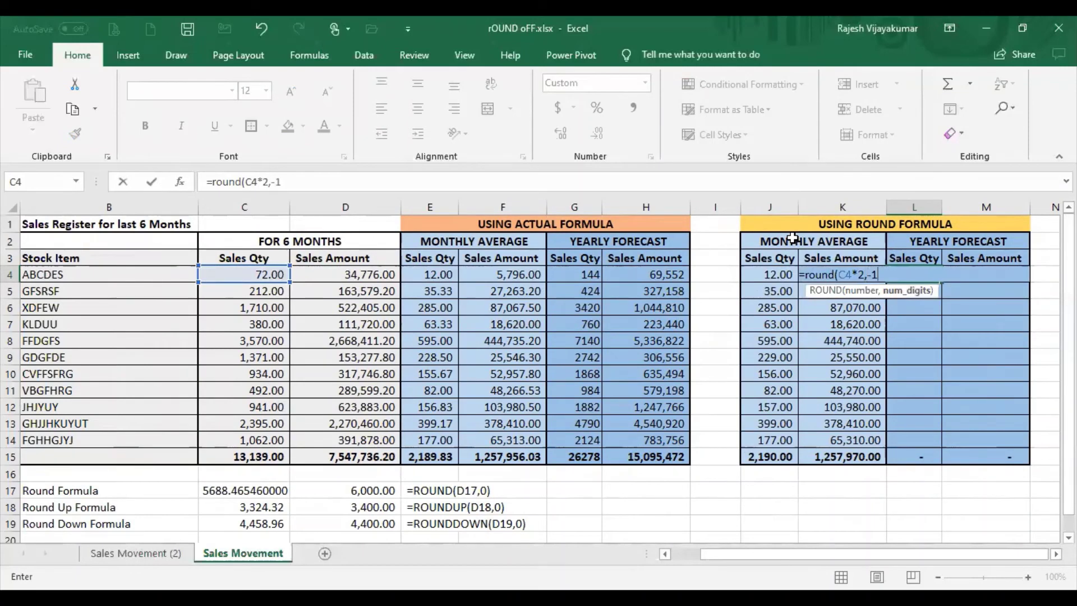
{"action": "key", "text": "Tab"}
{"action": "key", "text": "Return"}
{"action": "key", "text": "Return"}
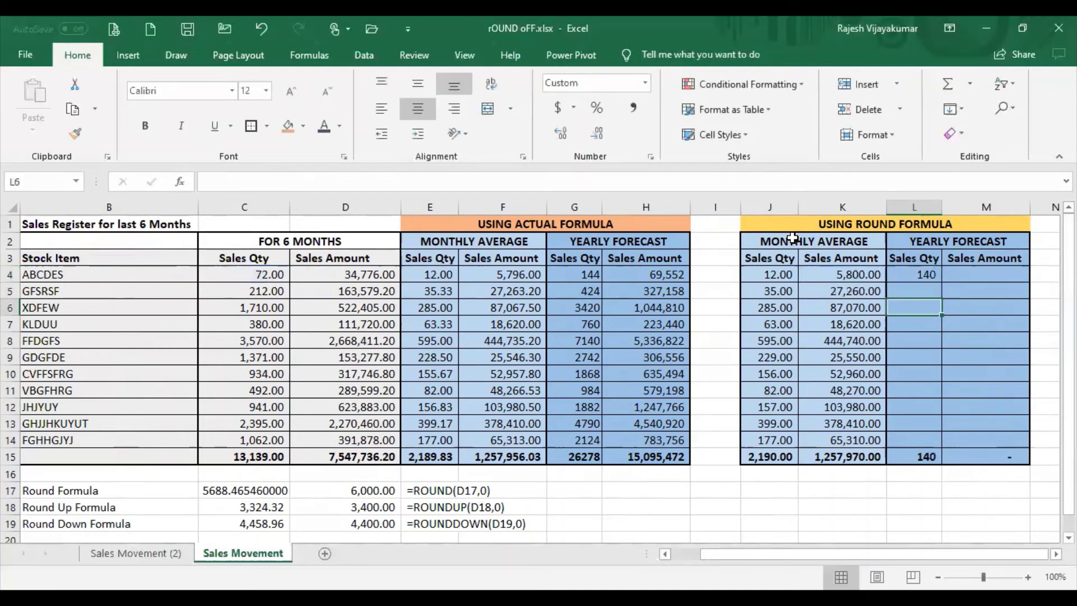
{"action": "left_click", "coordinate": [924, 275]}
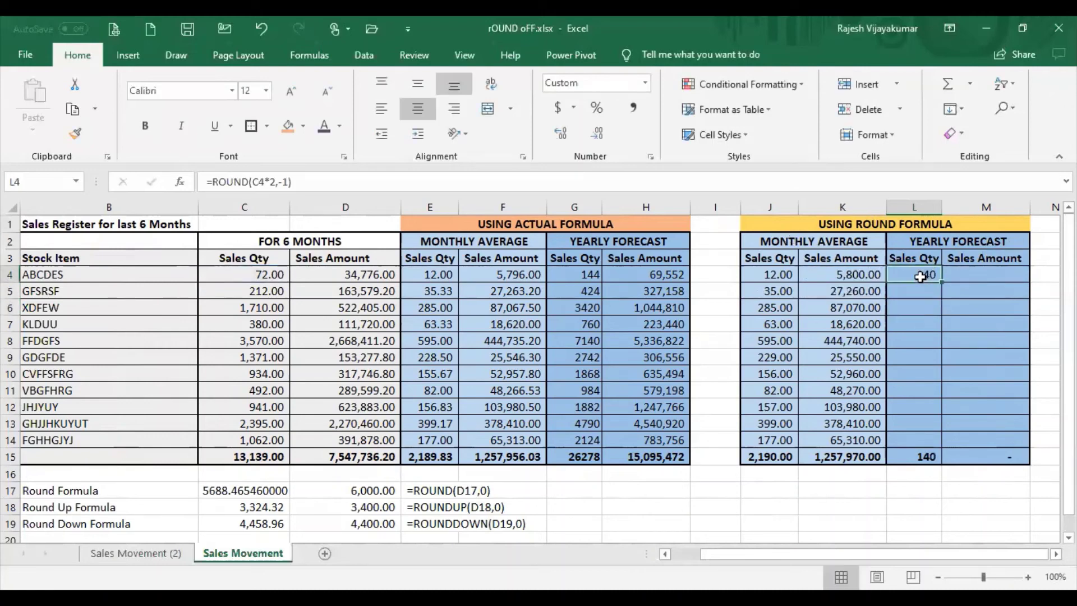
{"action": "left_click_drag", "start_coordinate": [938, 283], "coordinate": [947, 440]}
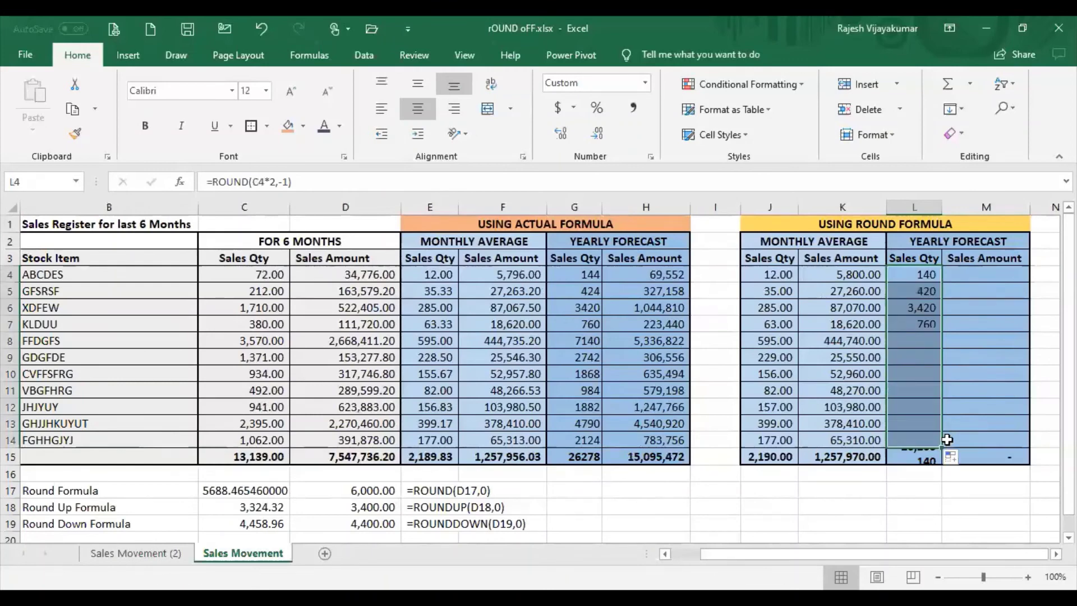
- Change L4 to =ROUNDUP(C4*2,-1) and refill L4:L14, raising the total to 26,320
{"action": "left_click", "coordinate": [586, 274]}
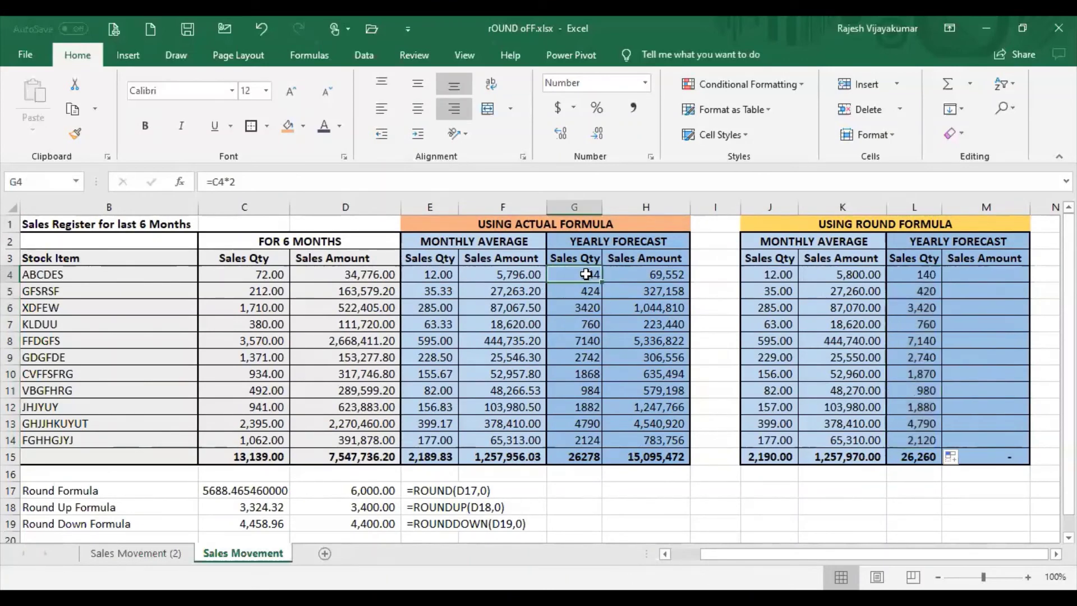
{"action": "left_click", "coordinate": [922, 278]}
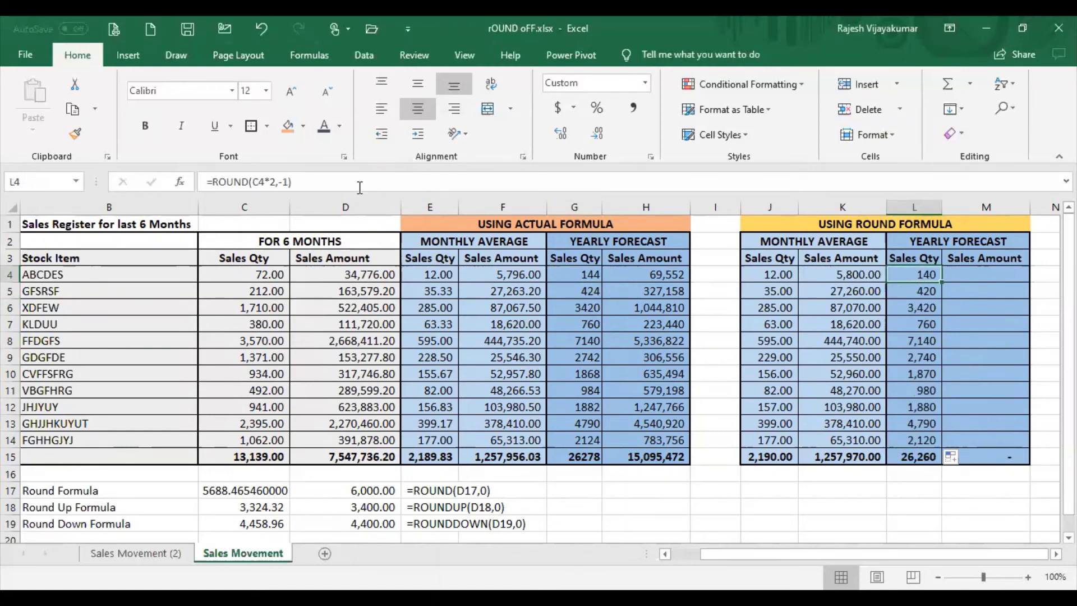
{"action": "left_click", "coordinate": [249, 181]}
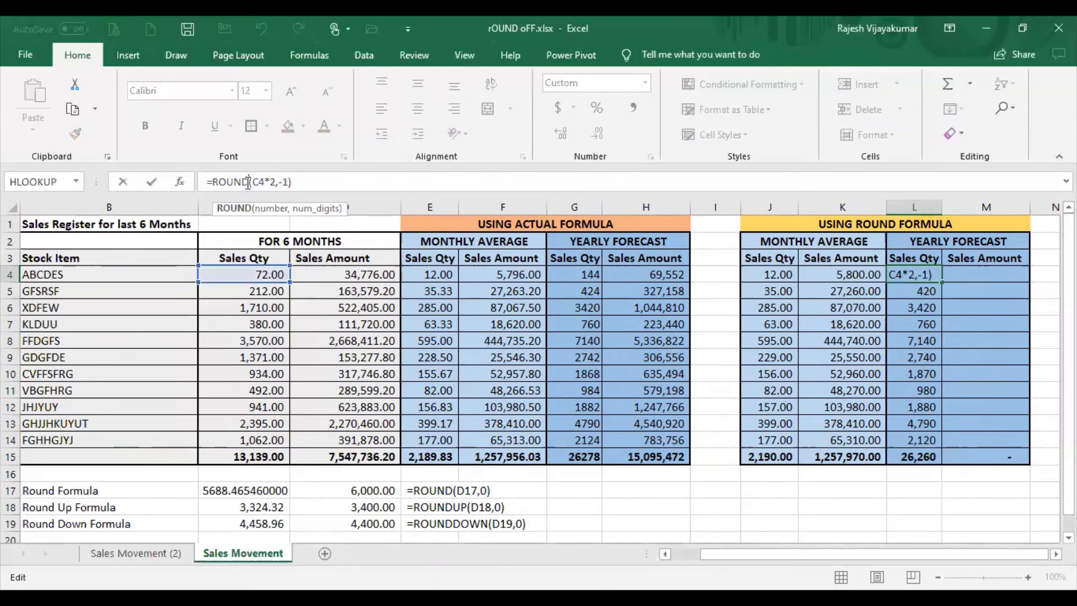
{"action": "type", "text": "up"}
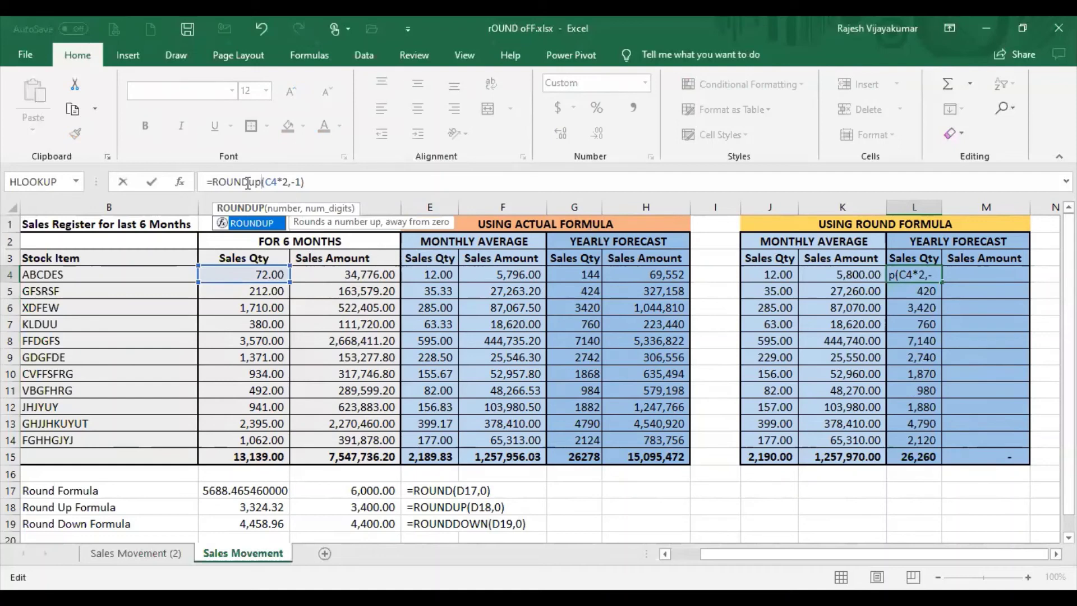
{"action": "key", "text": "Return"}
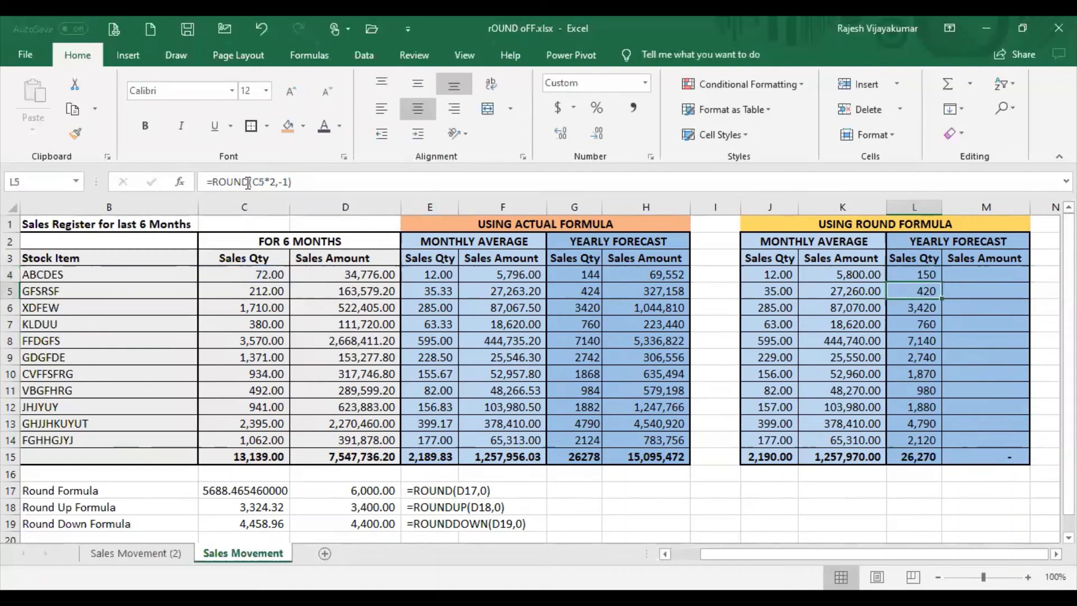
{"action": "left_click", "coordinate": [910, 274]}
{"action": "left_click_drag", "start_coordinate": [943, 281], "coordinate": [948, 445]}
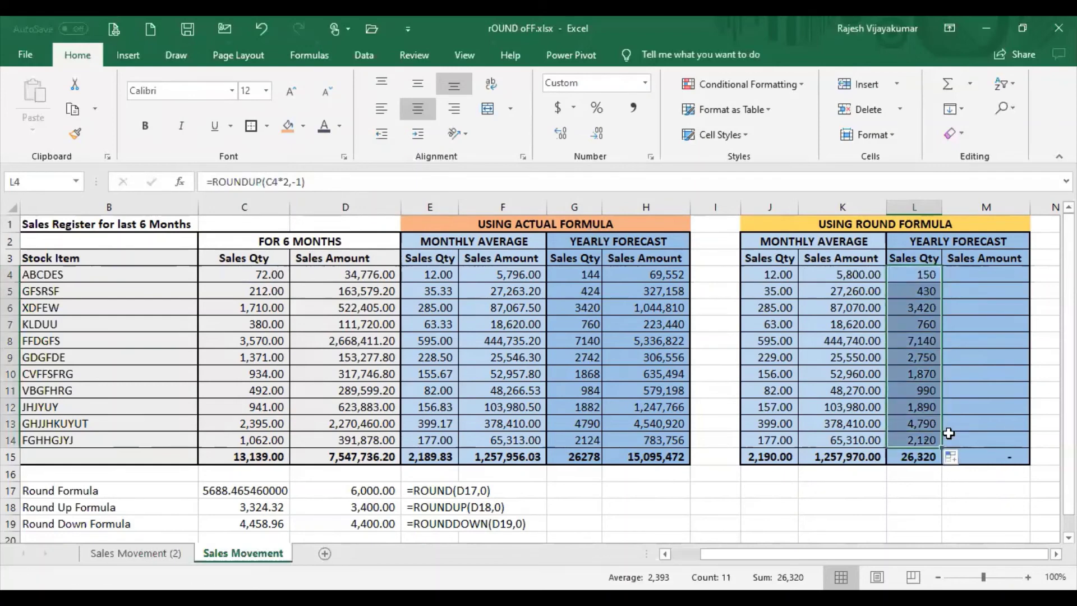
{"action": "left_click", "coordinate": [914, 307]}
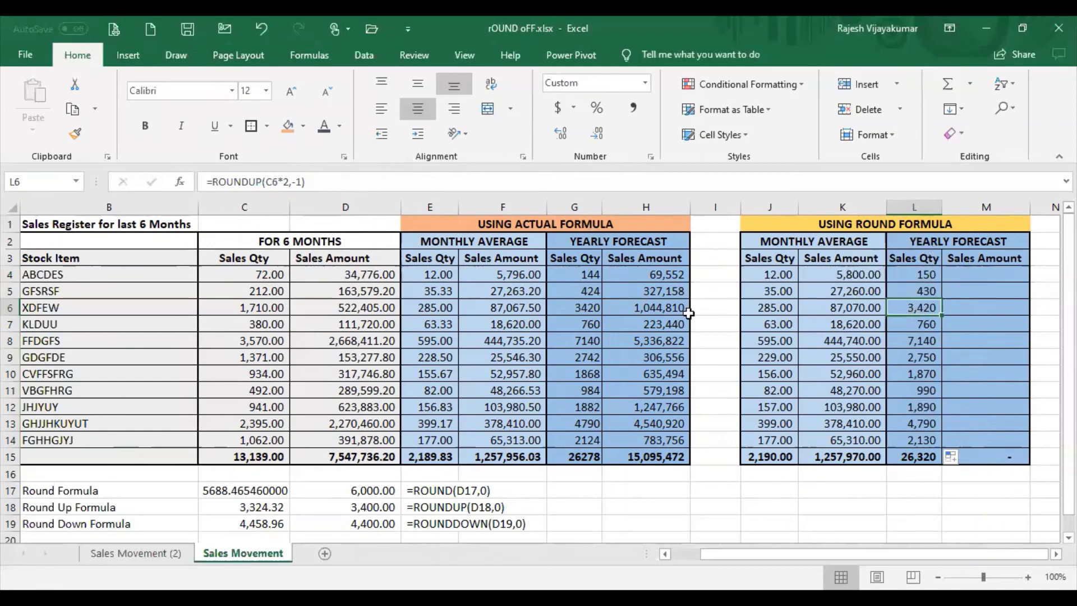
{"action": "left_click", "coordinate": [983, 275]}
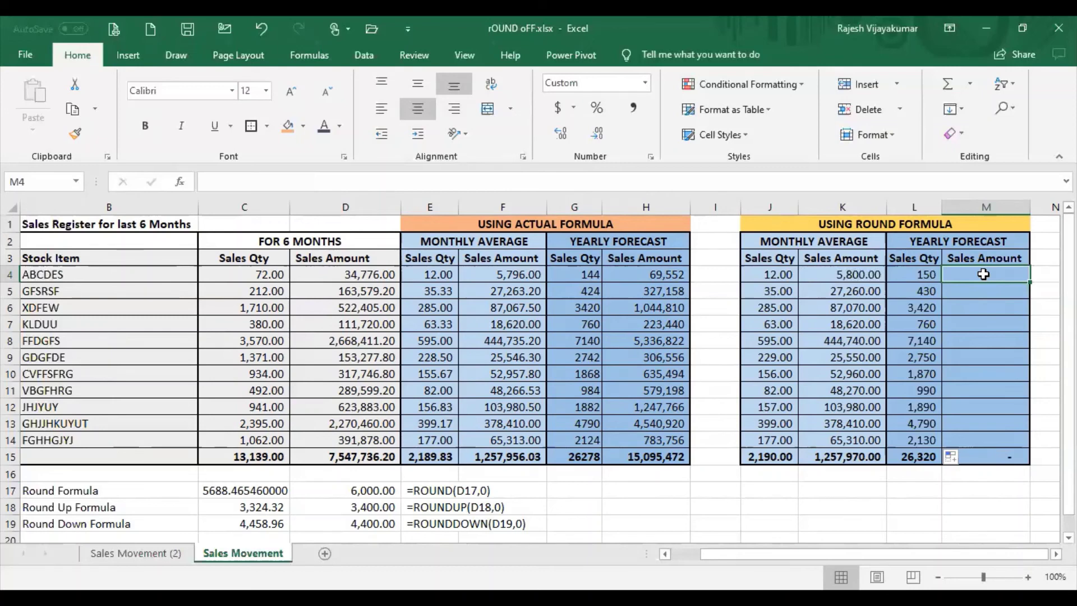
- Enter =ROUND(D4*2,-3) in M4 to round the yearly amount to thousands
{"action": "type", "text": "="}
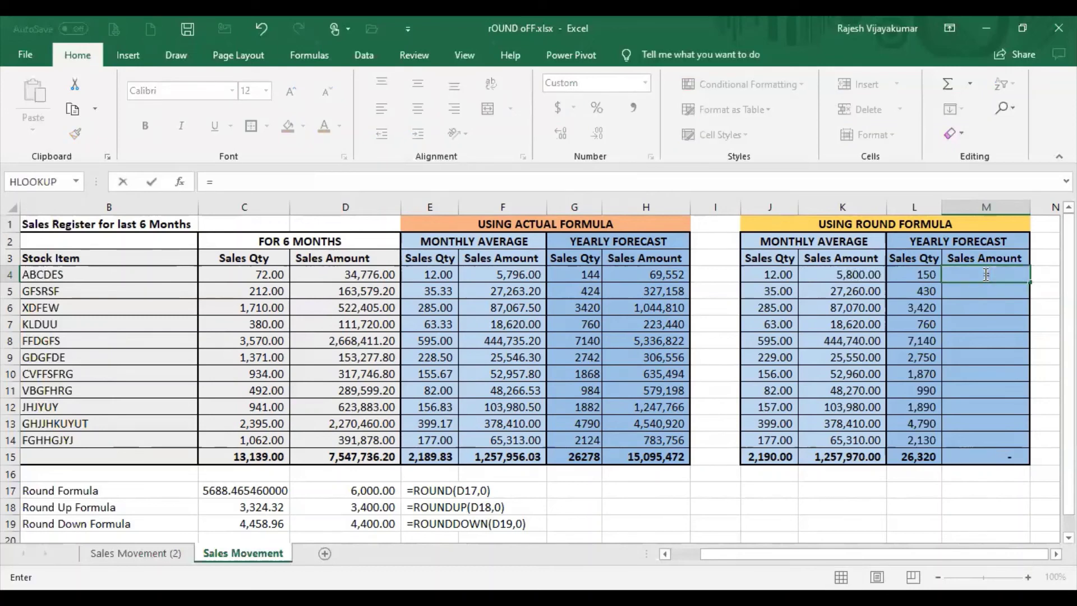
{"action": "type", "text": "round("}
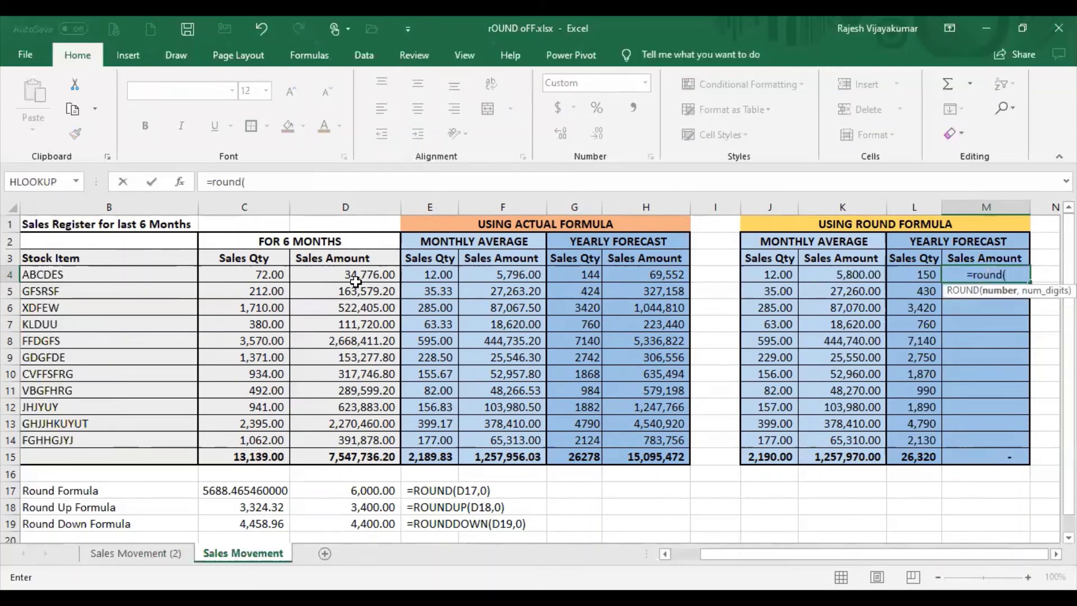
{"action": "left_click", "coordinate": [352, 278]}
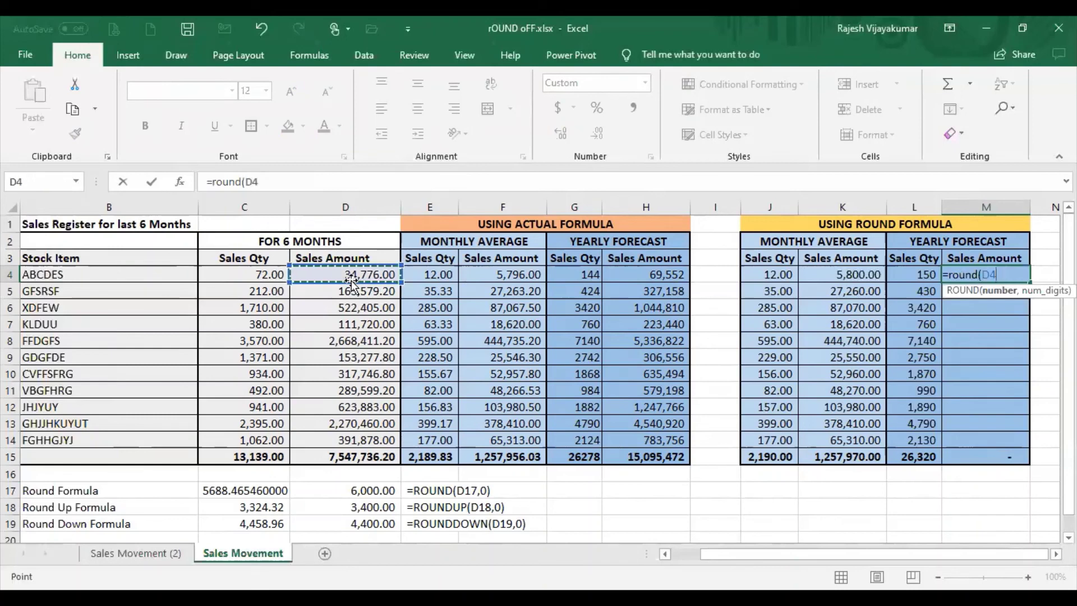
{"action": "type", "text": "*2"}
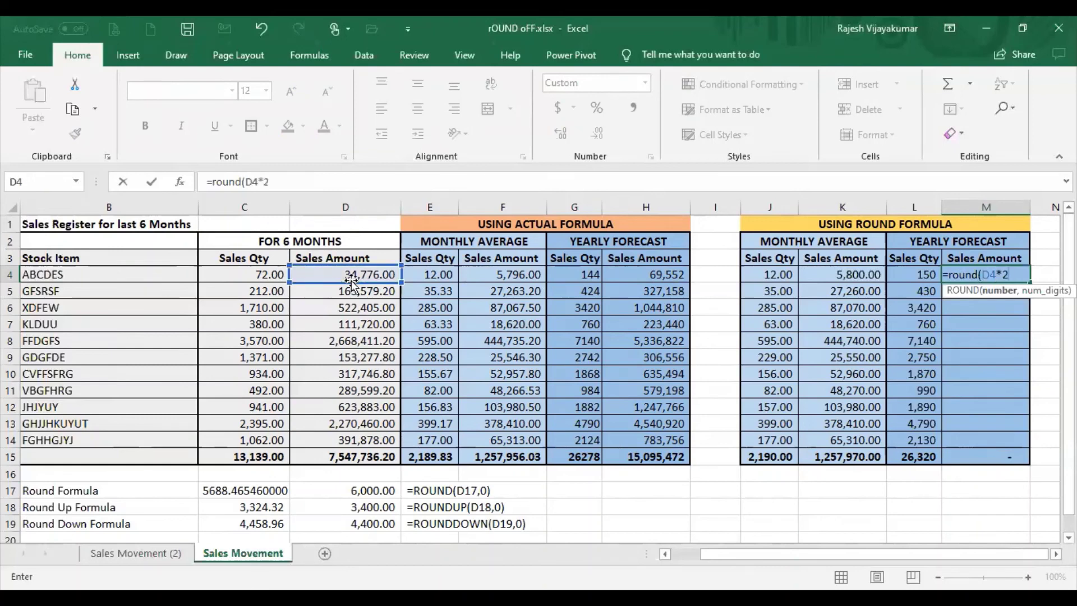
{"action": "type", "text": ","}
{"action": "type", "text": "-3)"}
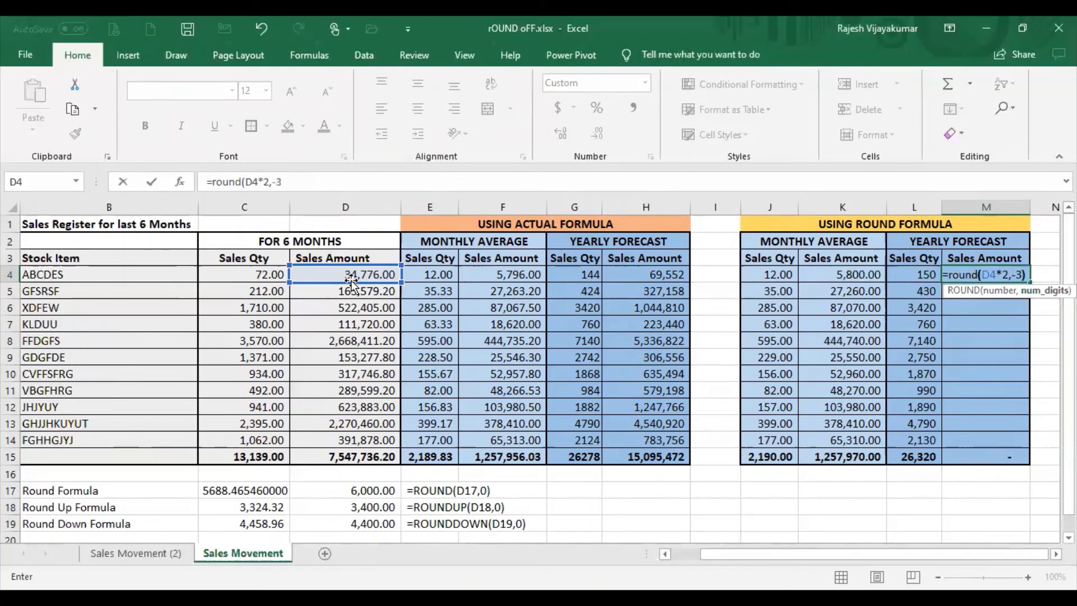
{"action": "key", "text": "Return"}
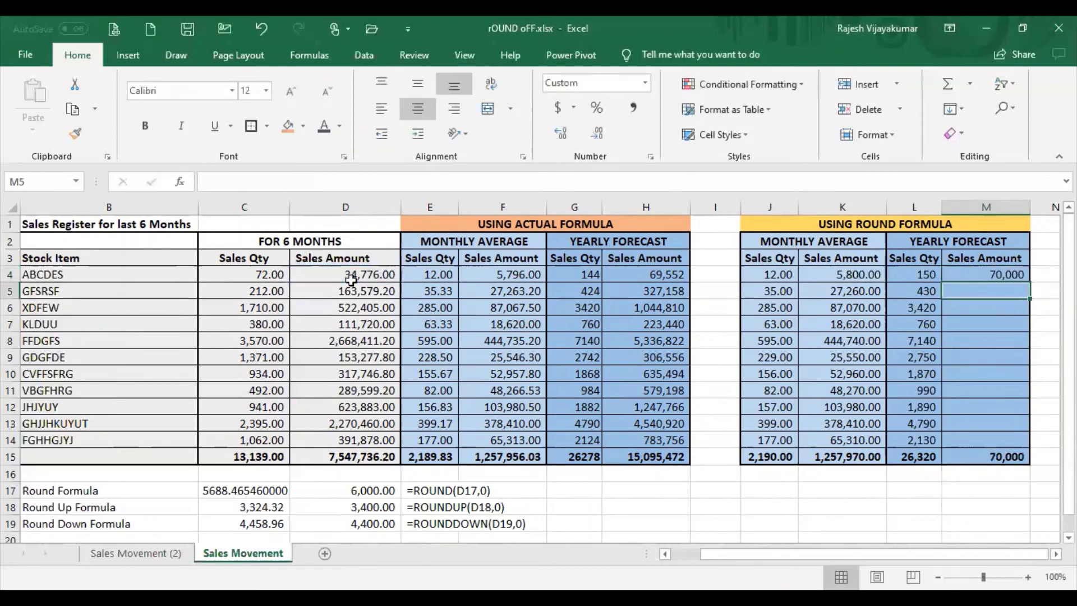
- Switch M4 to =ROUNDUP(D4*2,-3) and fill it down to M14, totalling 15,100,000
{"action": "left_click", "coordinate": [995, 272]}
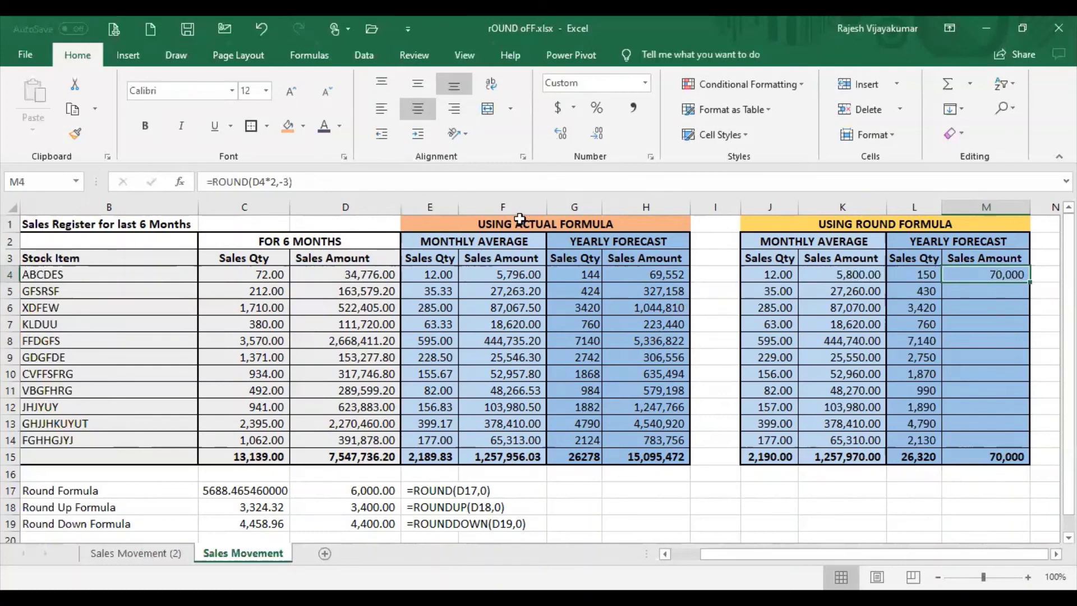
{"action": "left_click", "coordinate": [247, 180]}
{"action": "type", "text": "up"}
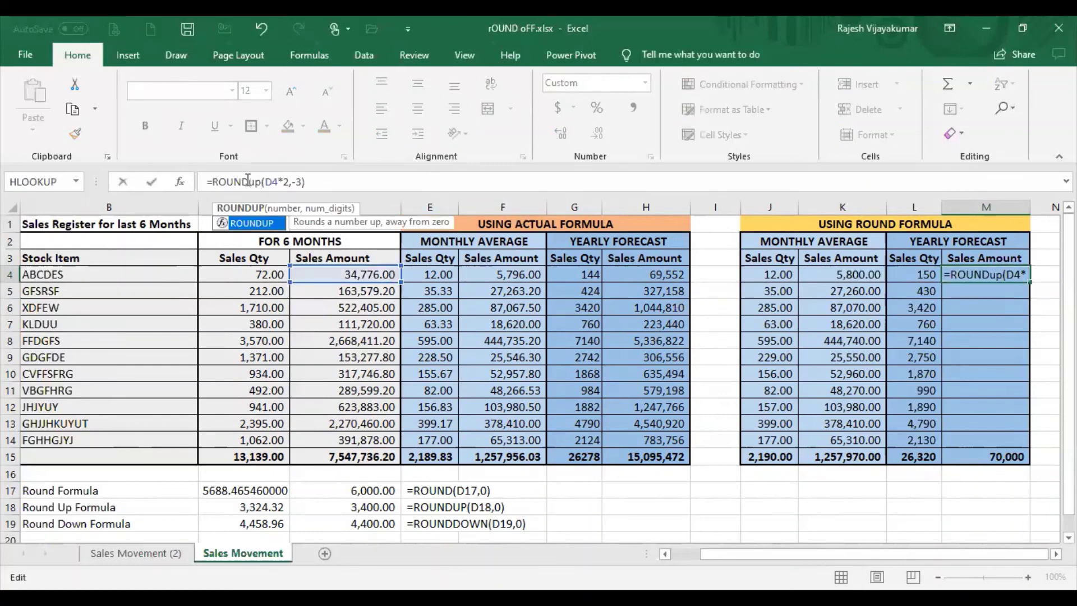
{"action": "key", "text": "Return"}
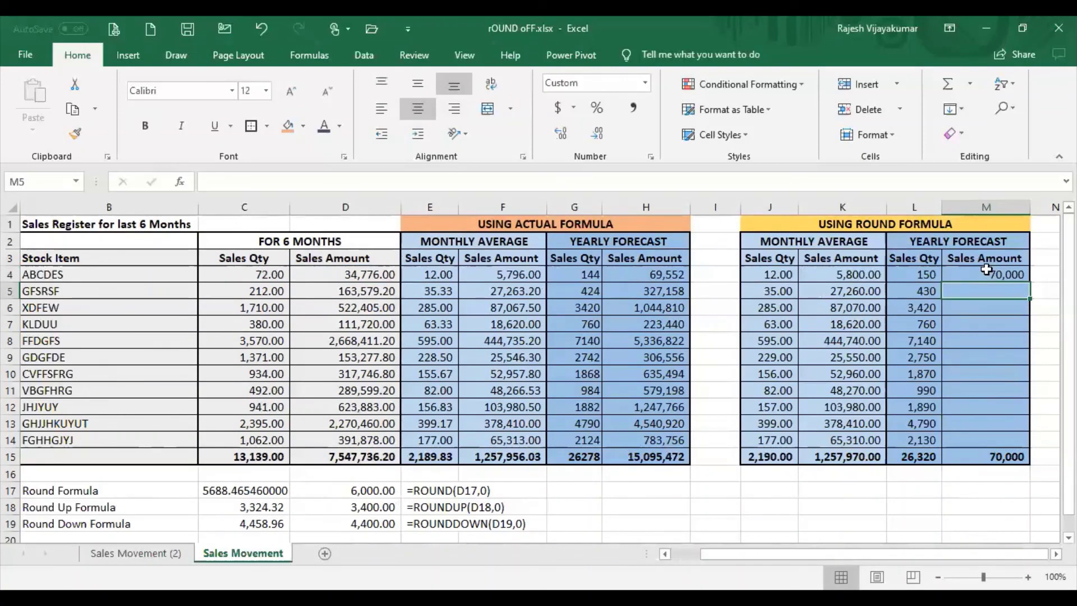
{"action": "left_click_drag", "start_coordinate": [986, 273], "coordinate": [1034, 446]}
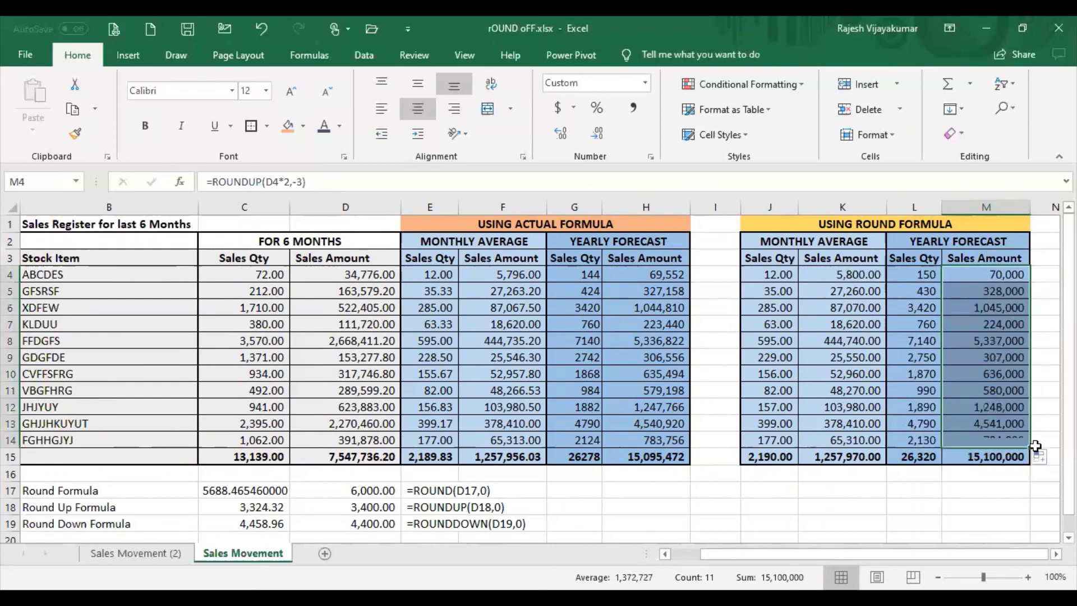
{"action": "left_click", "coordinate": [934, 479]}
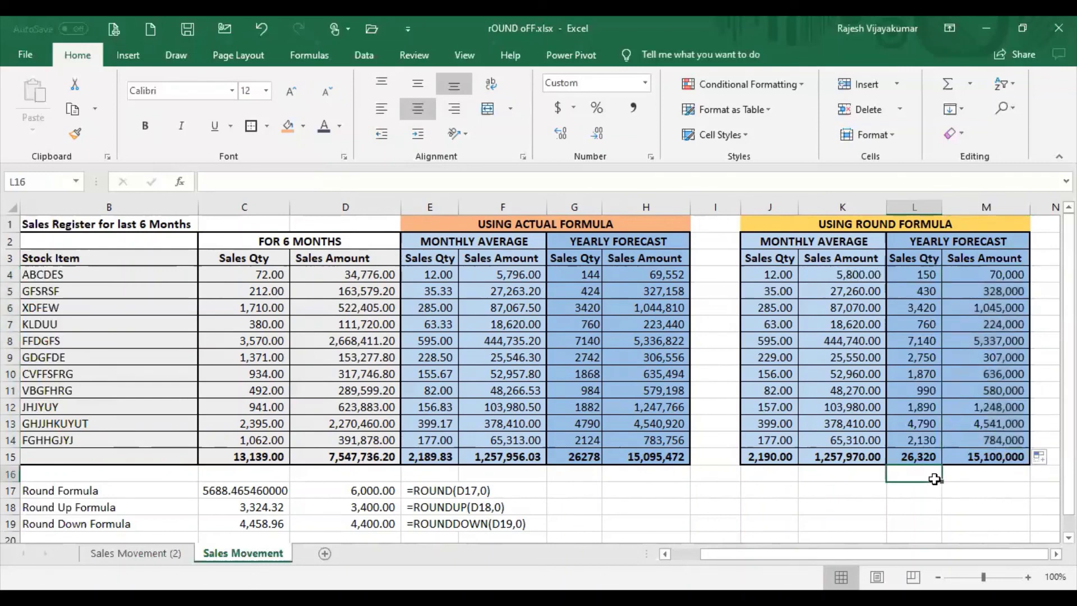